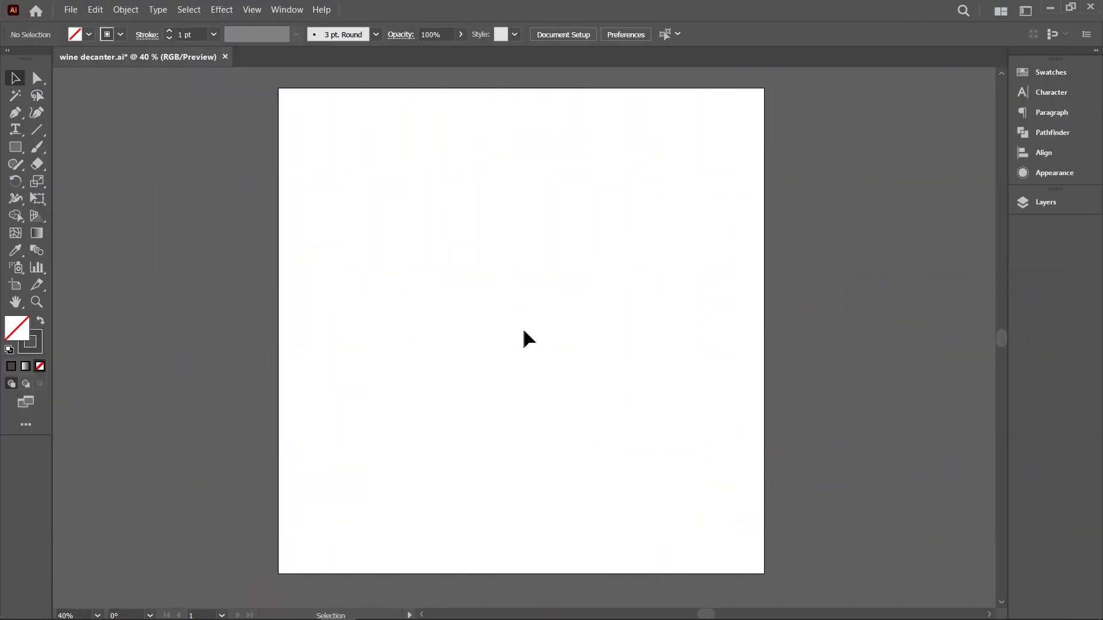
Step: Add a 282 px square with width and height linked
click(15, 147)
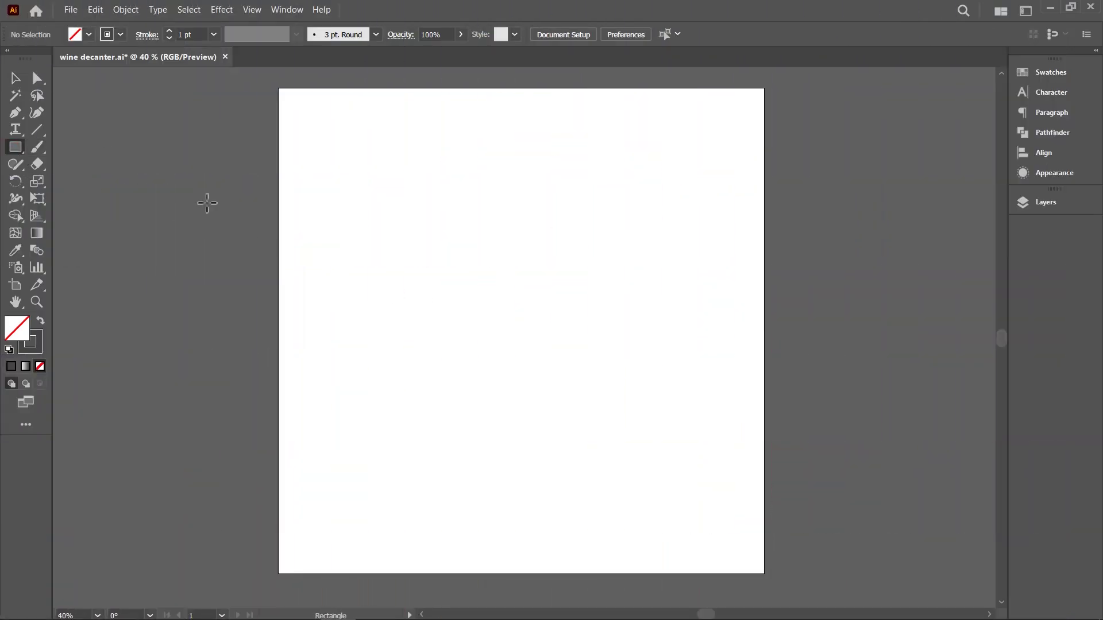
click(503, 290)
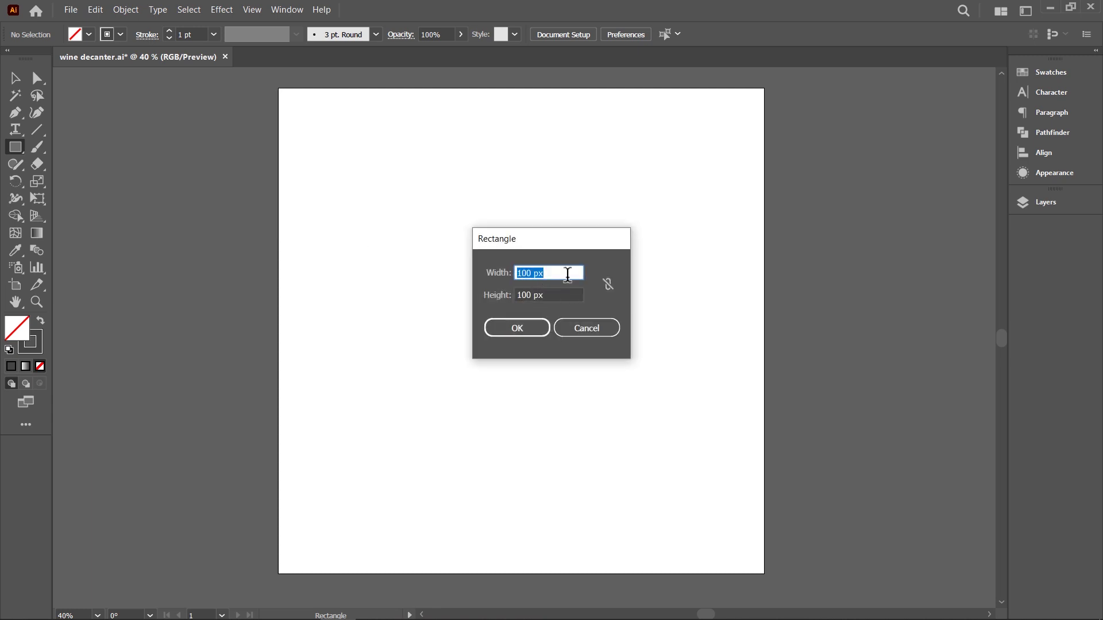
click(608, 284)
click(554, 272)
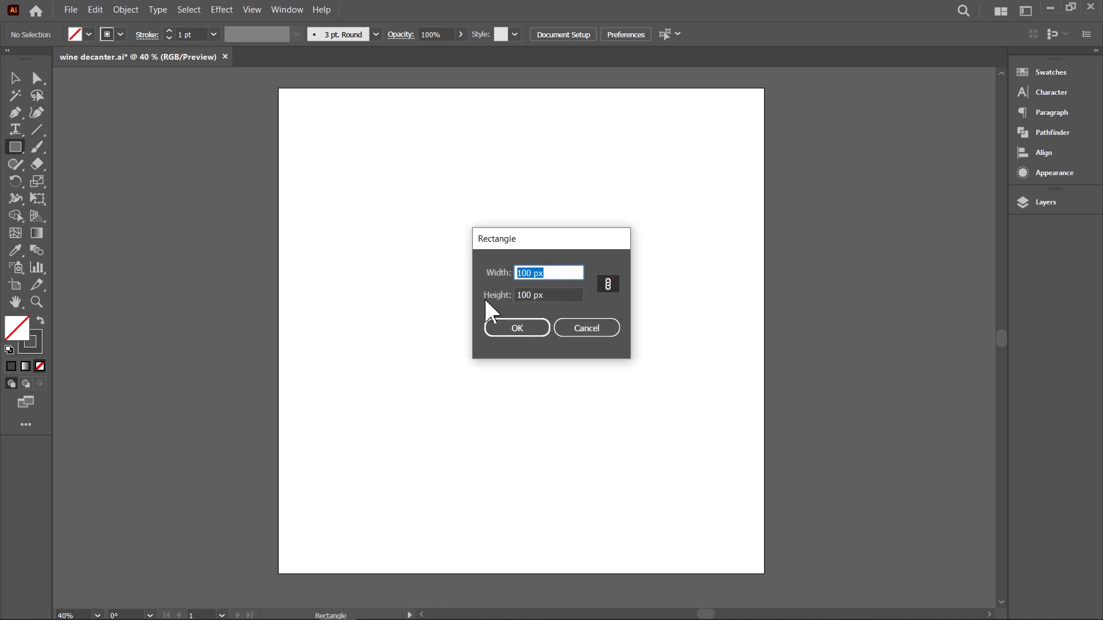
text(282)
click(512, 324)
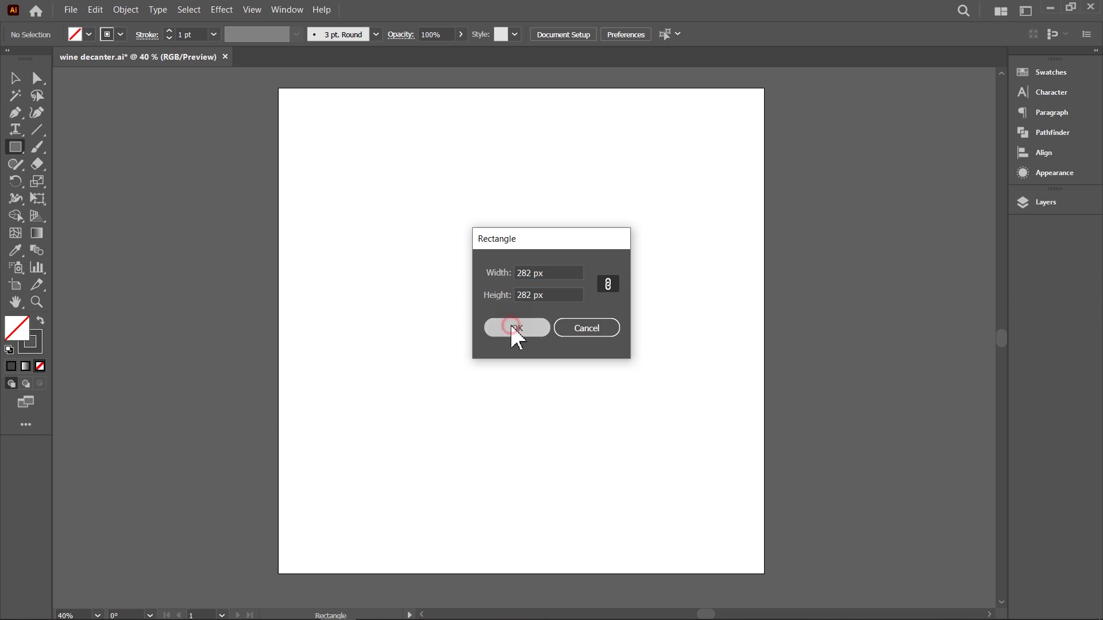
Step: Add a second, 305 px square and select both overlapping squares
click(478, 326)
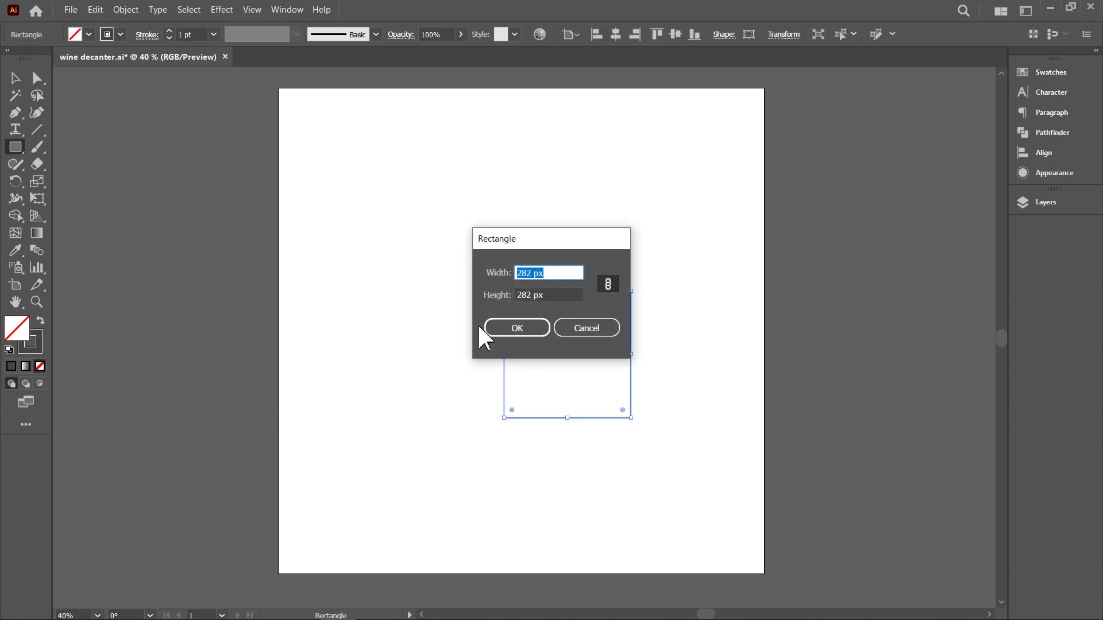
text(305)
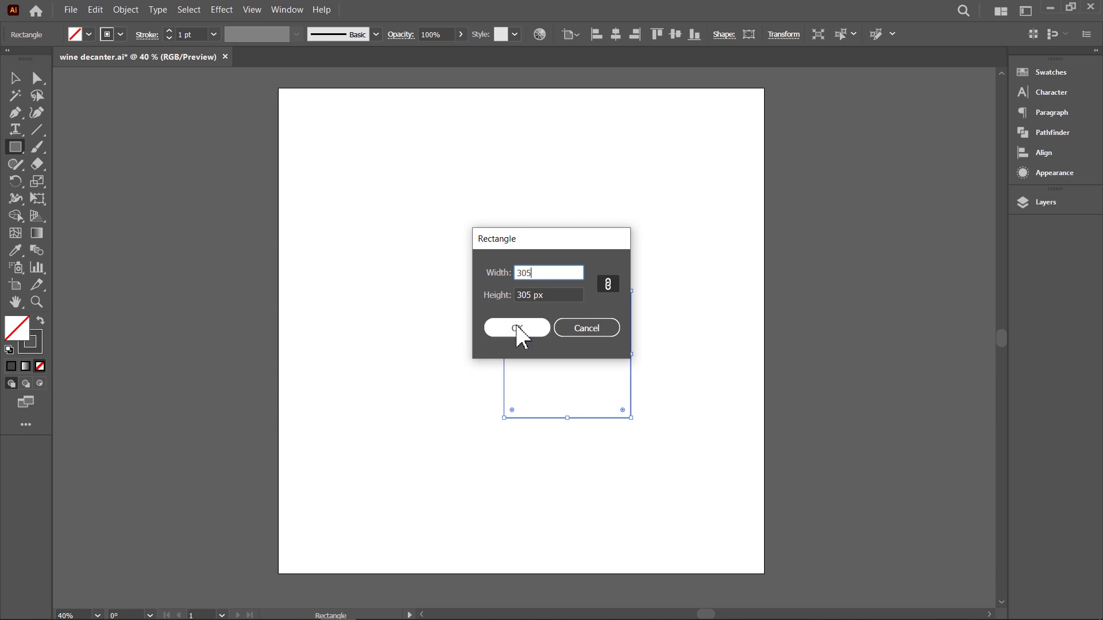
click(519, 328)
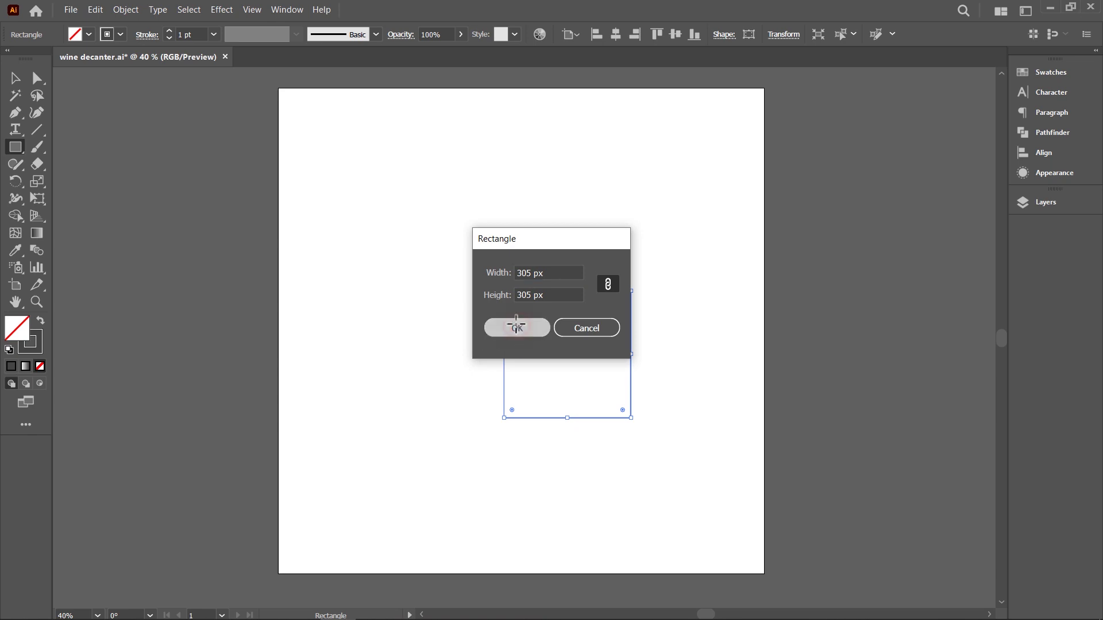
click(15, 78)
drag(399, 234, 548, 384)
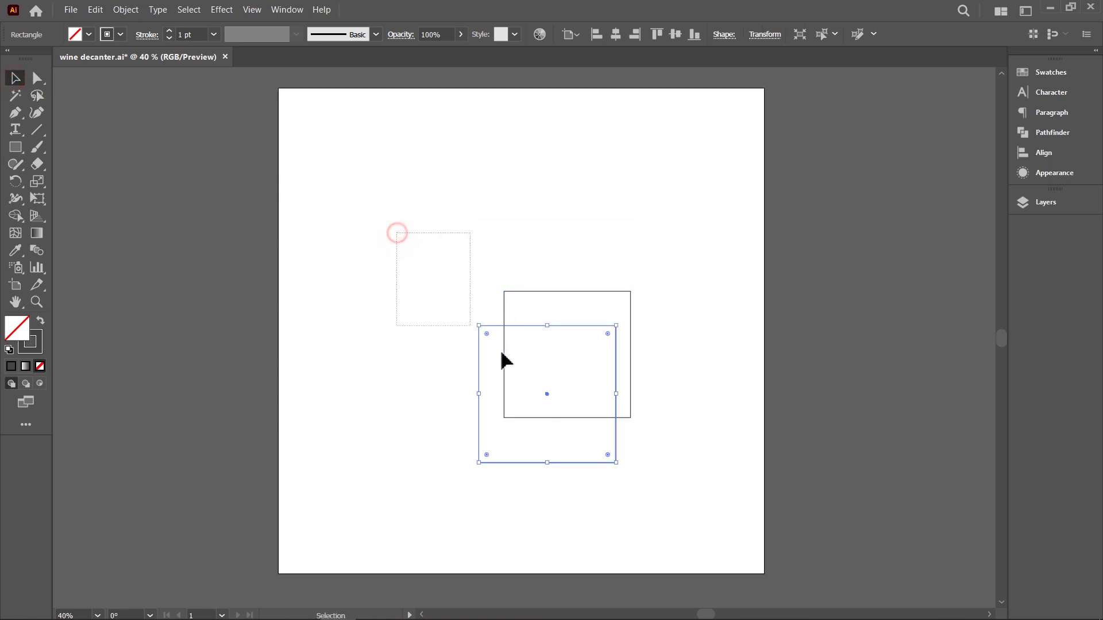
Step: Centre the two squares horizontally and vertically and round their corners to 20 px
click(615, 35)
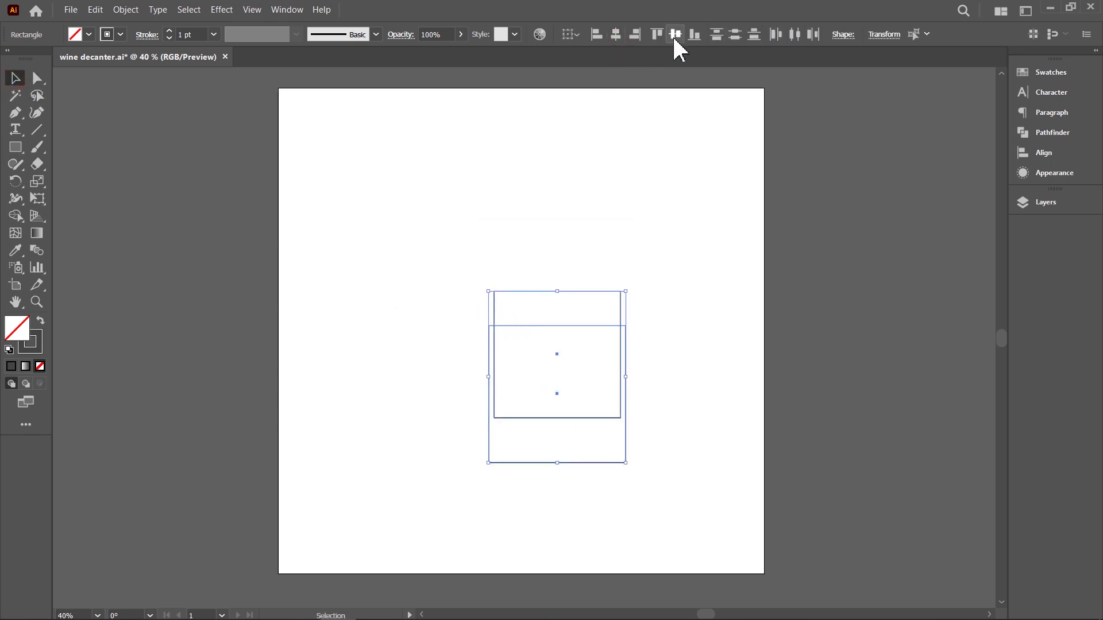
click(675, 35)
click(37, 79)
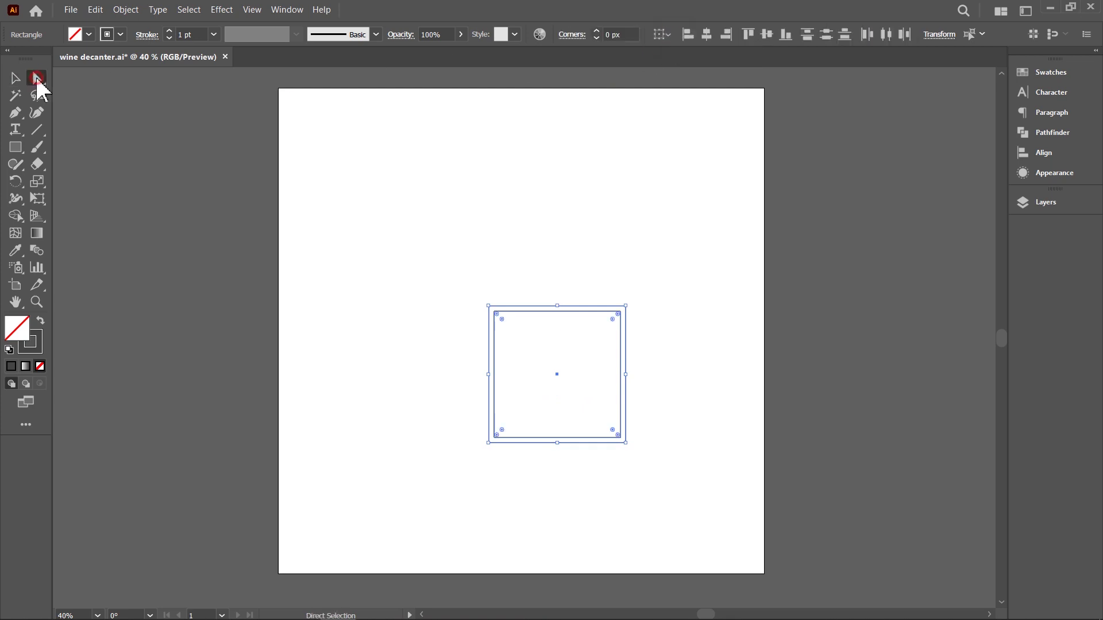
click(596, 32)
text(20)
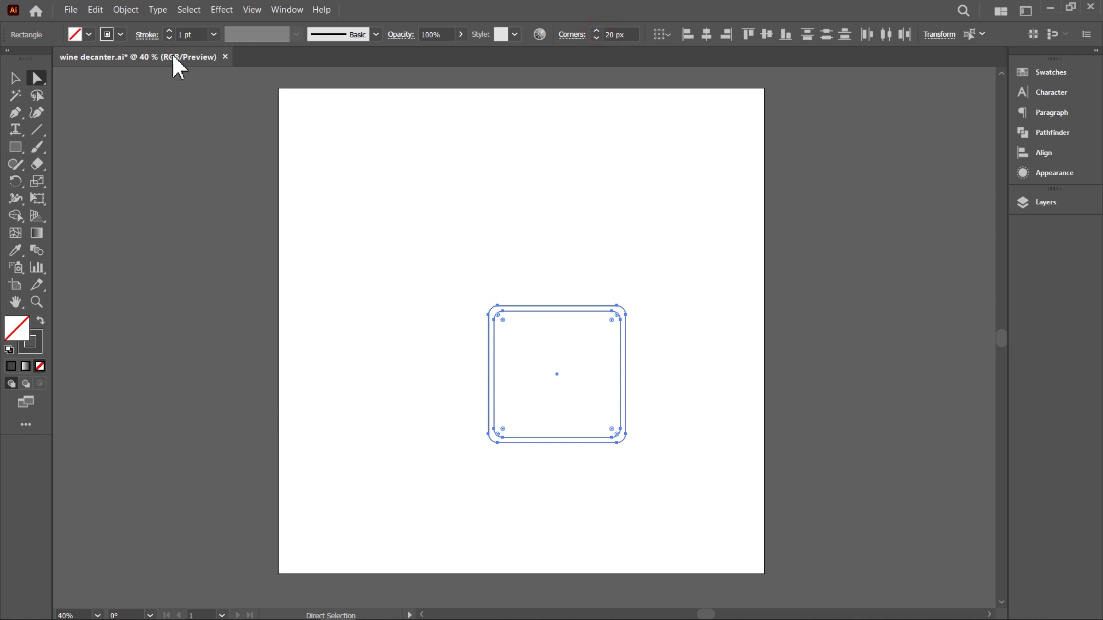
Step: Group the rounded squares and move the group up and left on the artboard
click(15, 79)
right_click(493, 313)
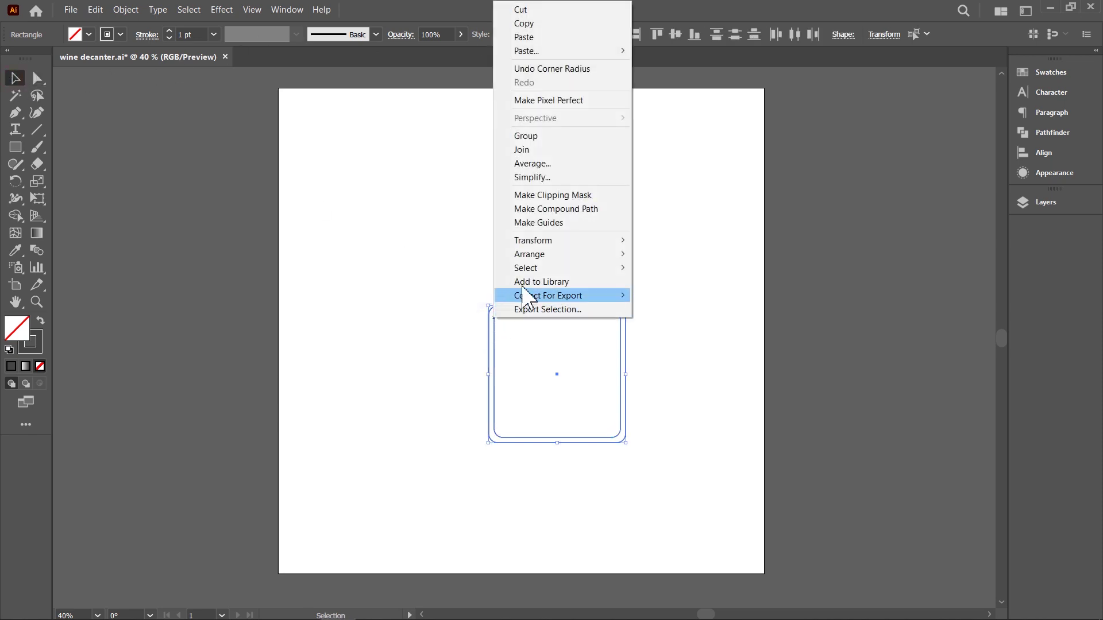
click(546, 138)
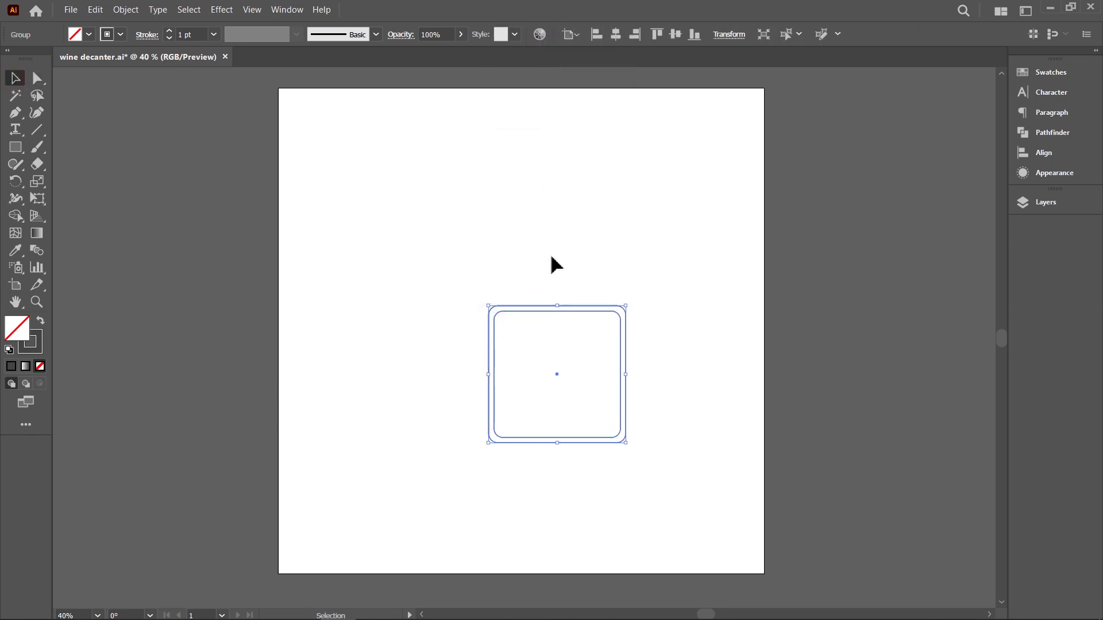
drag(540, 307, 391, 248)
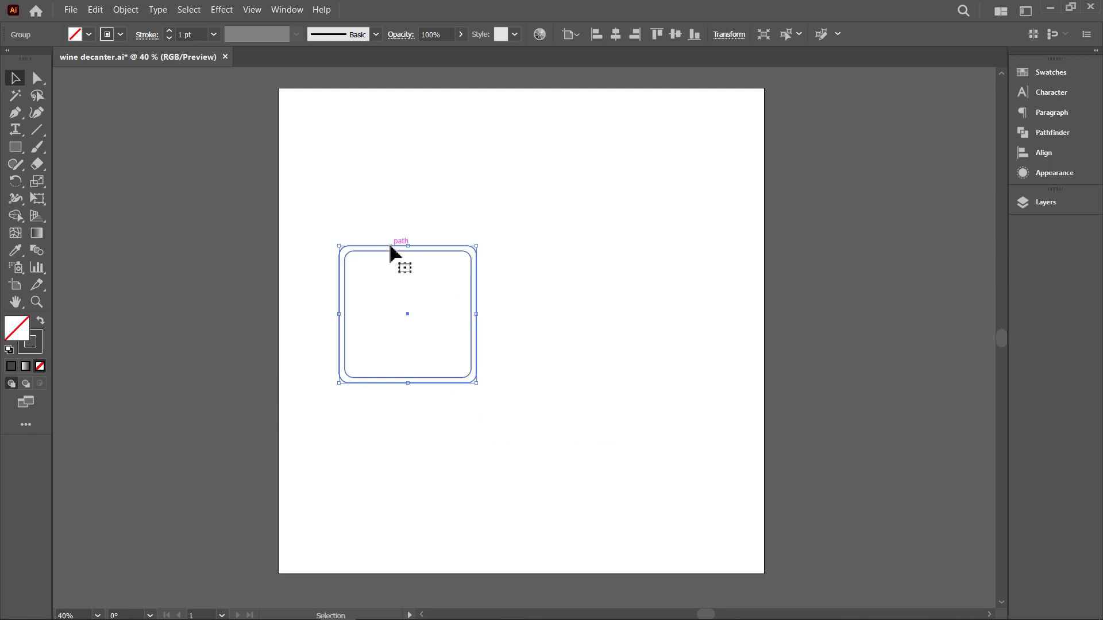
click(287, 12)
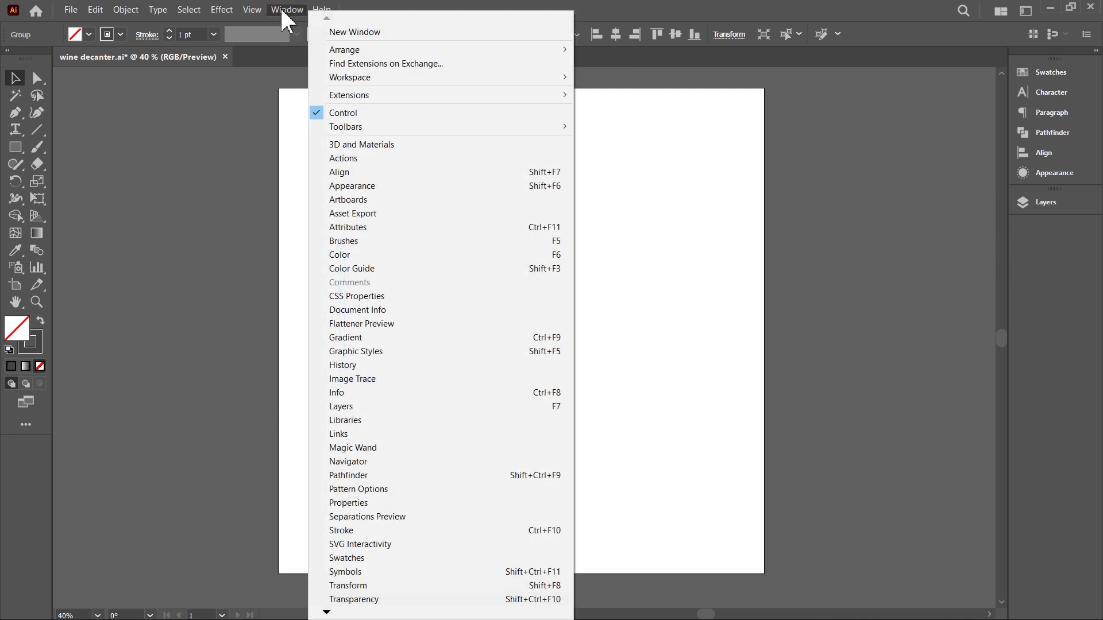
Step: Extrude the rounded-square group 256 px deep in 3D and Materials
click(430, 145)
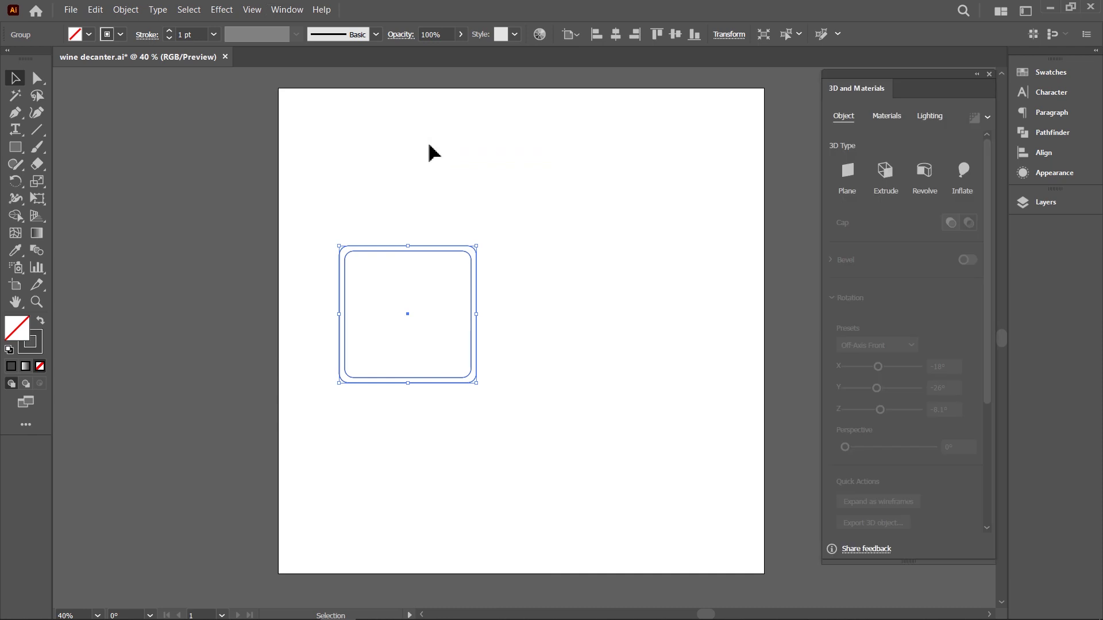
click(885, 180)
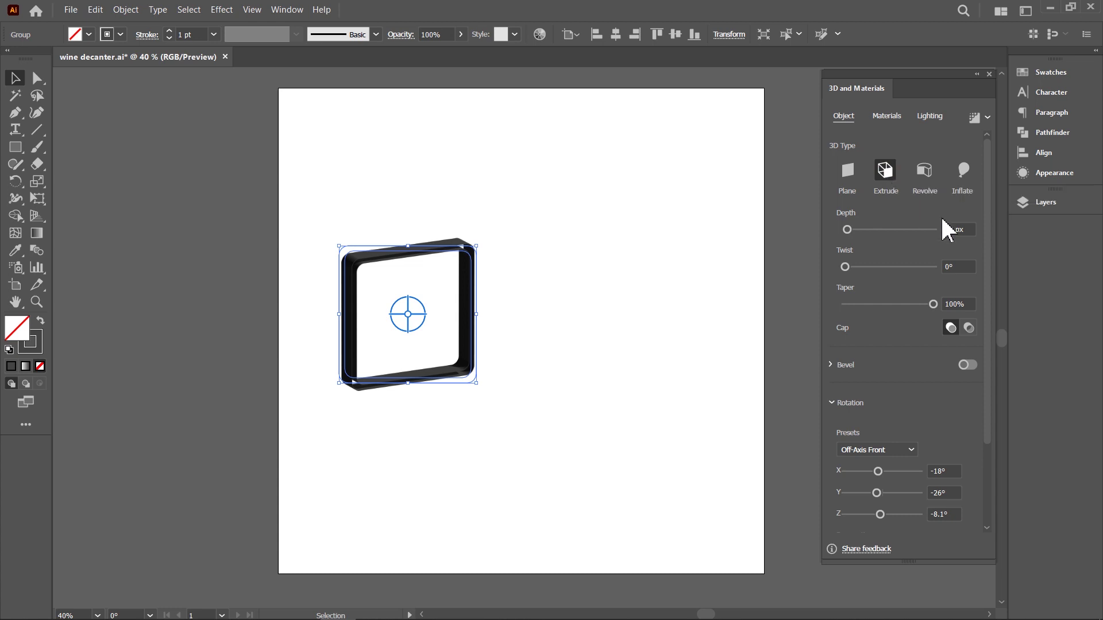
click(944, 229)
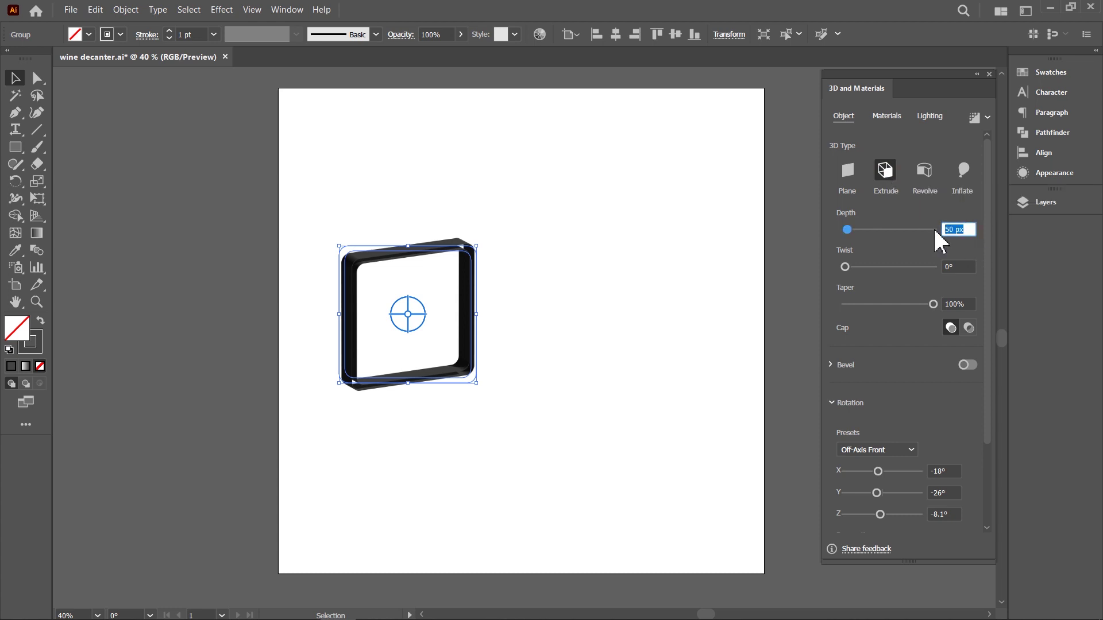
text(256)
key(Return)
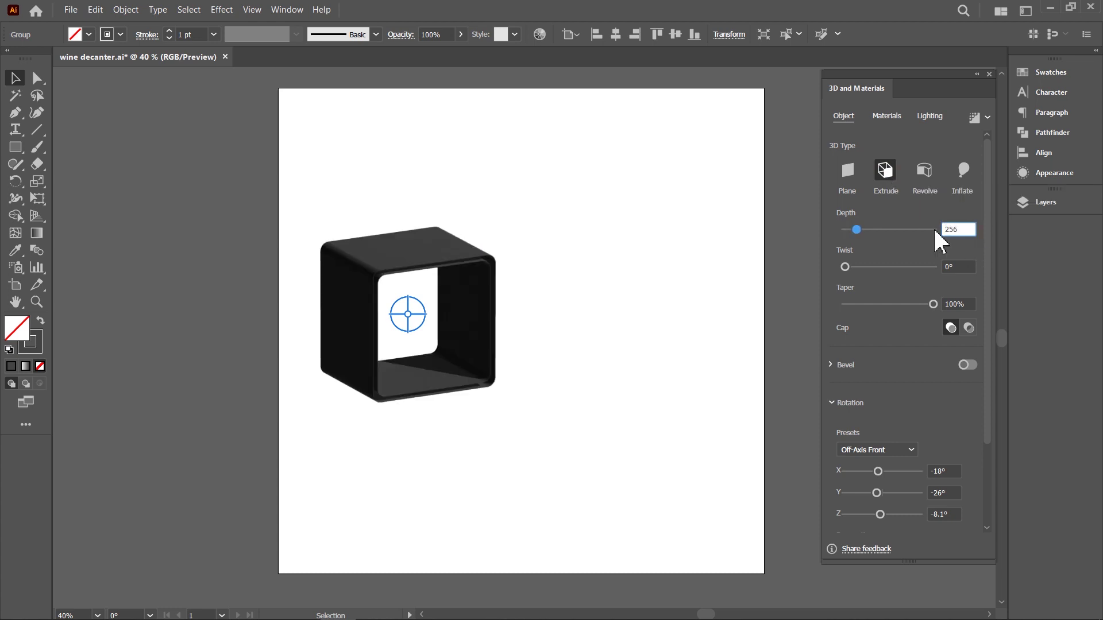
Step: Taper the extrusion to 70%, apply Off-Axis Top rotation, and move it up-right
click(964, 303)
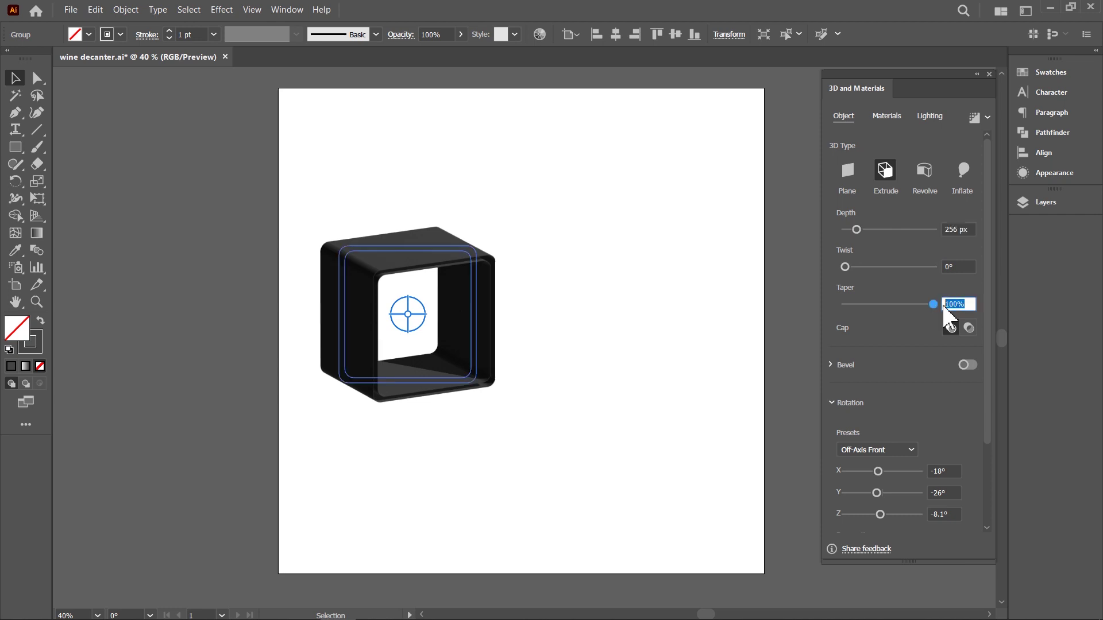
text(70)
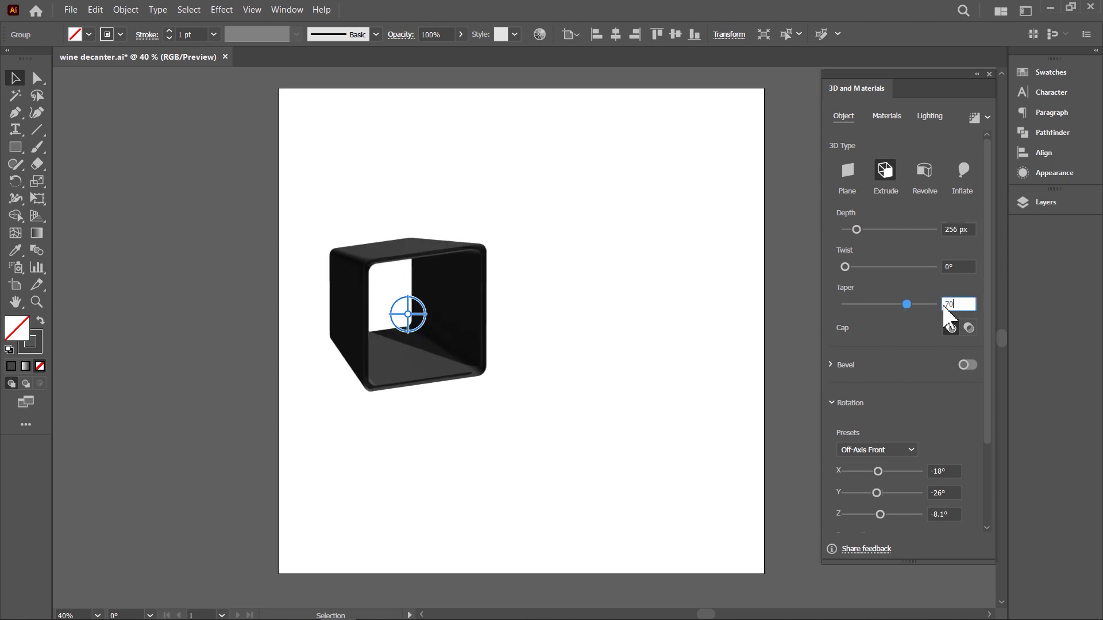
click(876, 451)
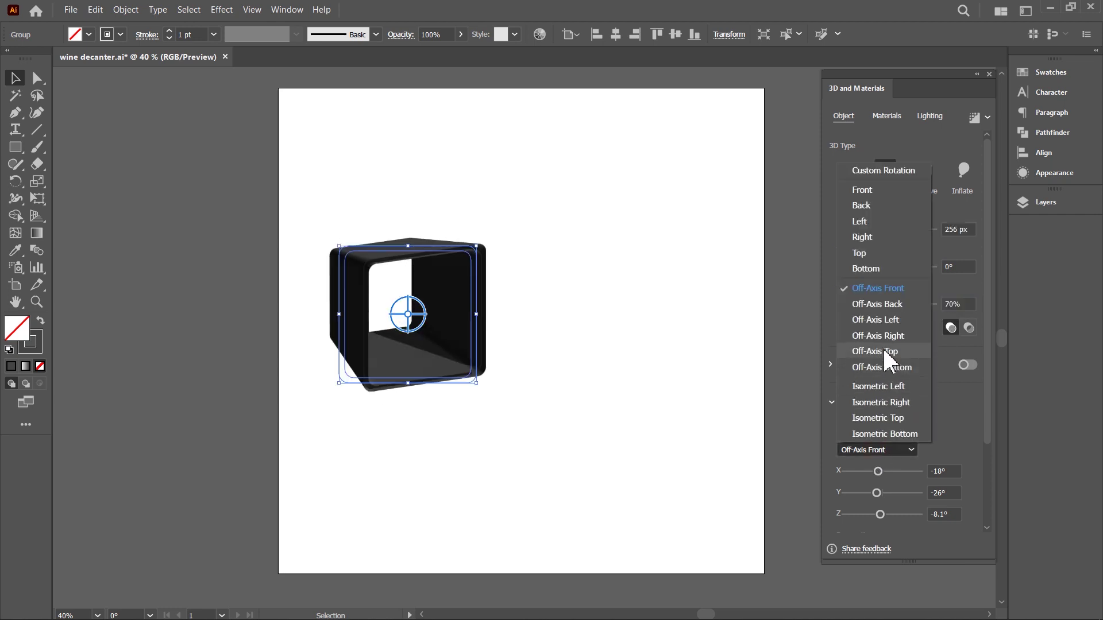
click(875, 351)
drag(455, 352, 683, 290)
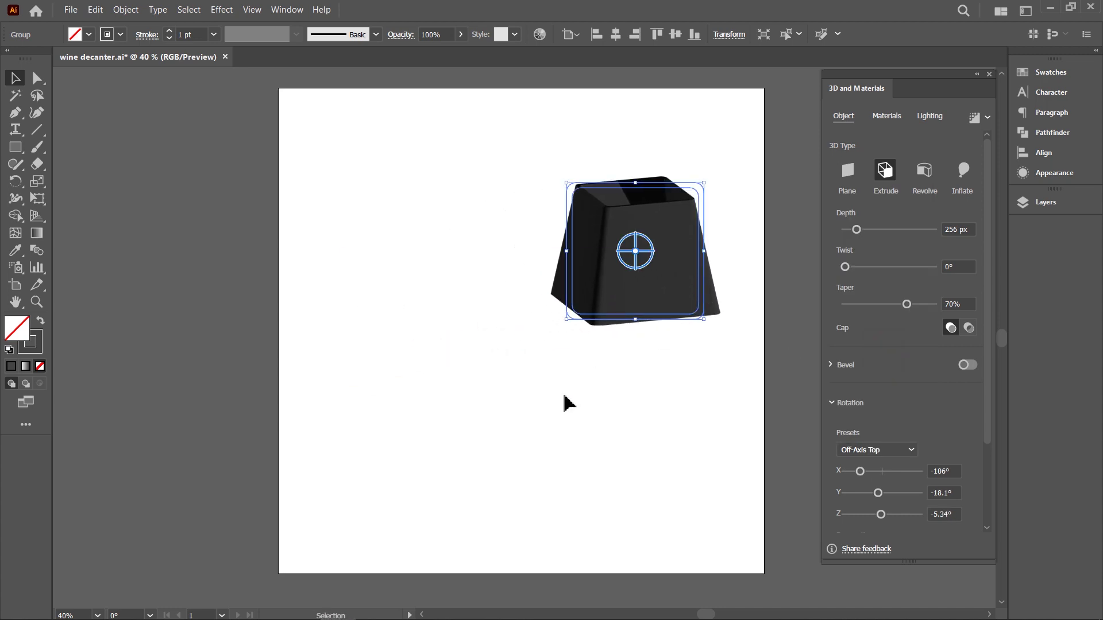
click(22, 149)
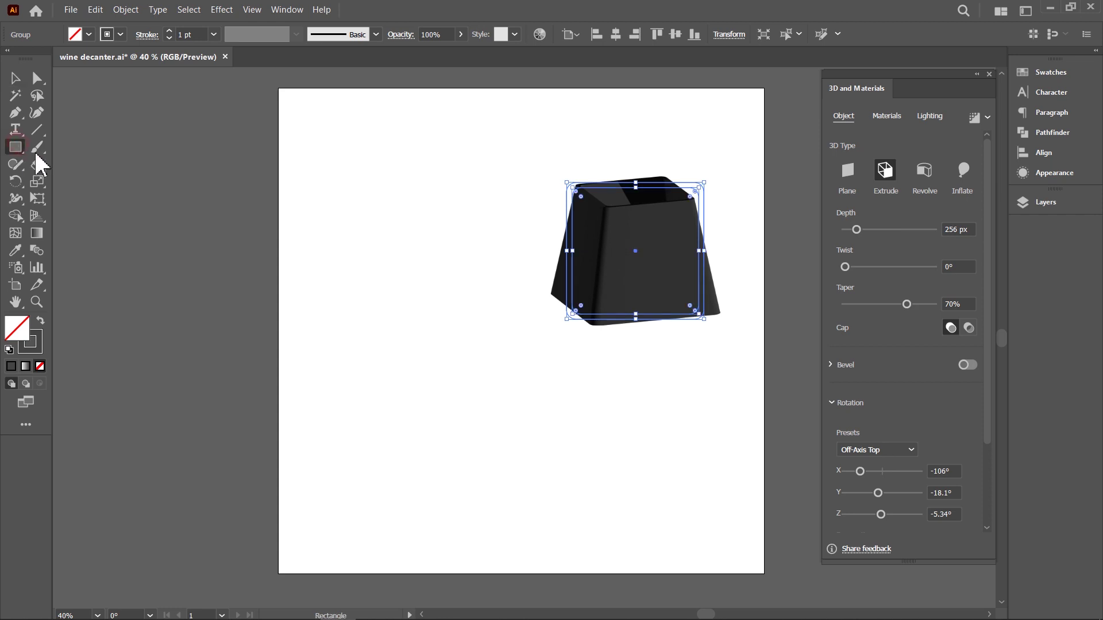
Step: Add a new 305 px dark grey square with slightly rounded corners
click(479, 381)
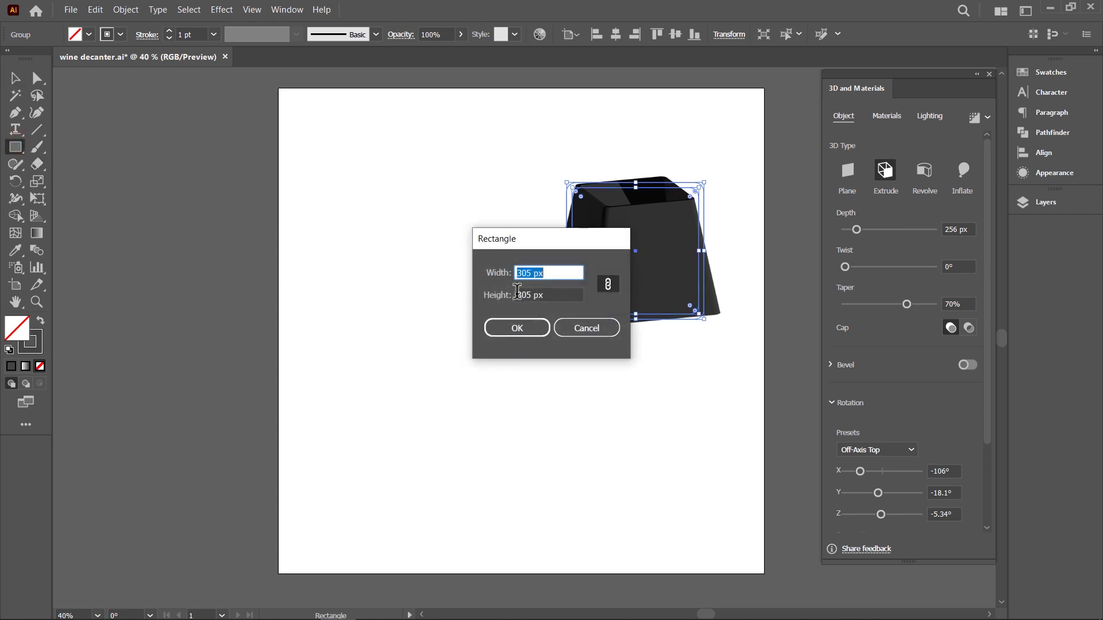
click(517, 327)
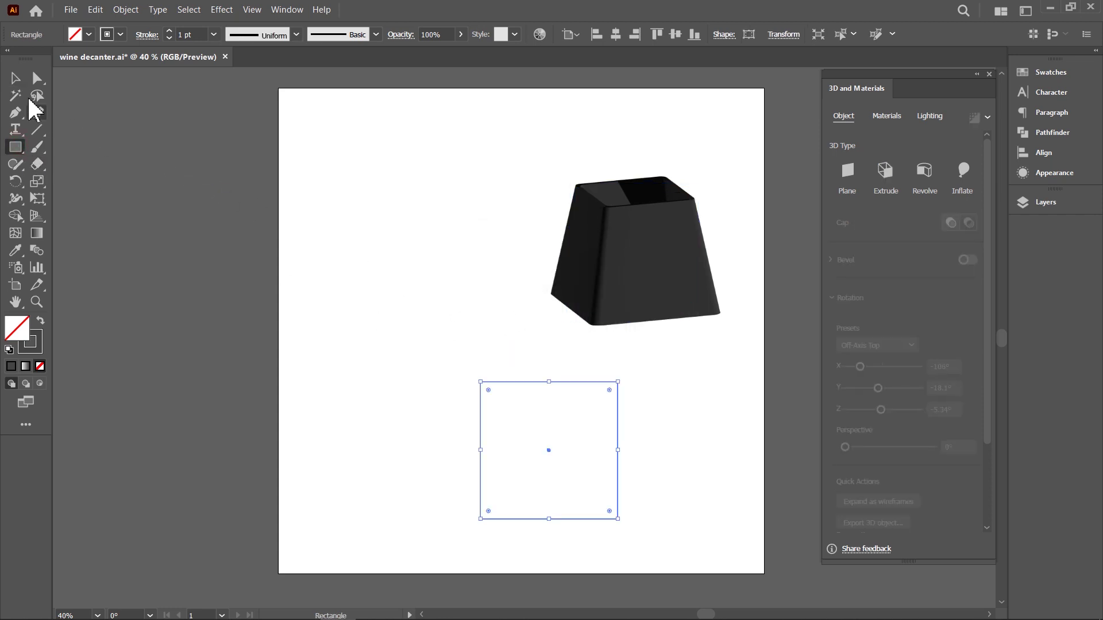
click(17, 77)
click(40, 321)
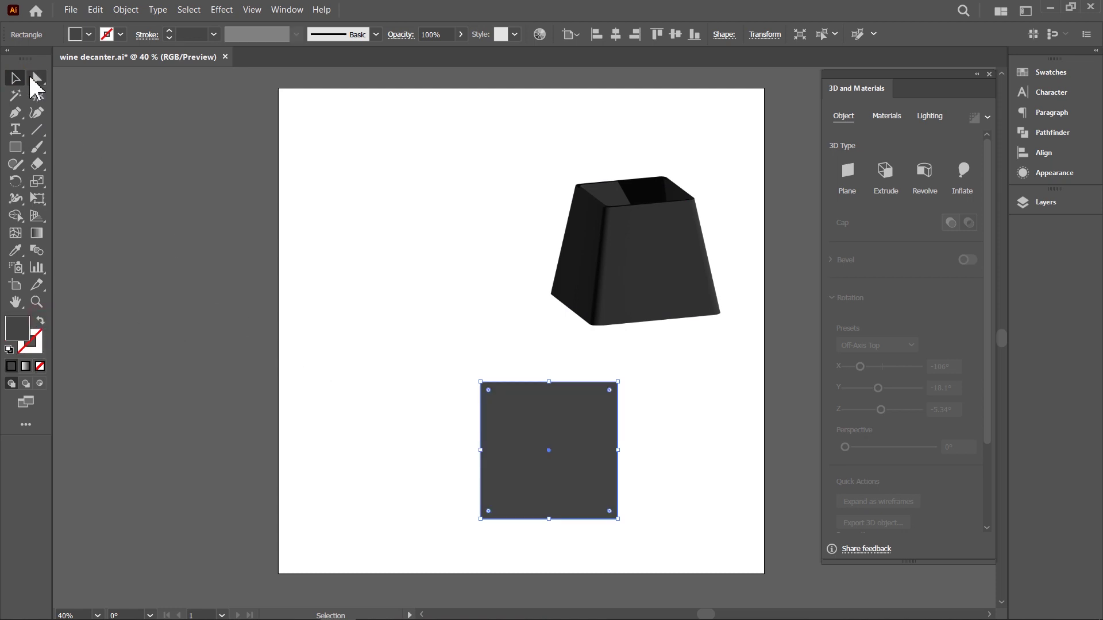
click(37, 77)
click(596, 32)
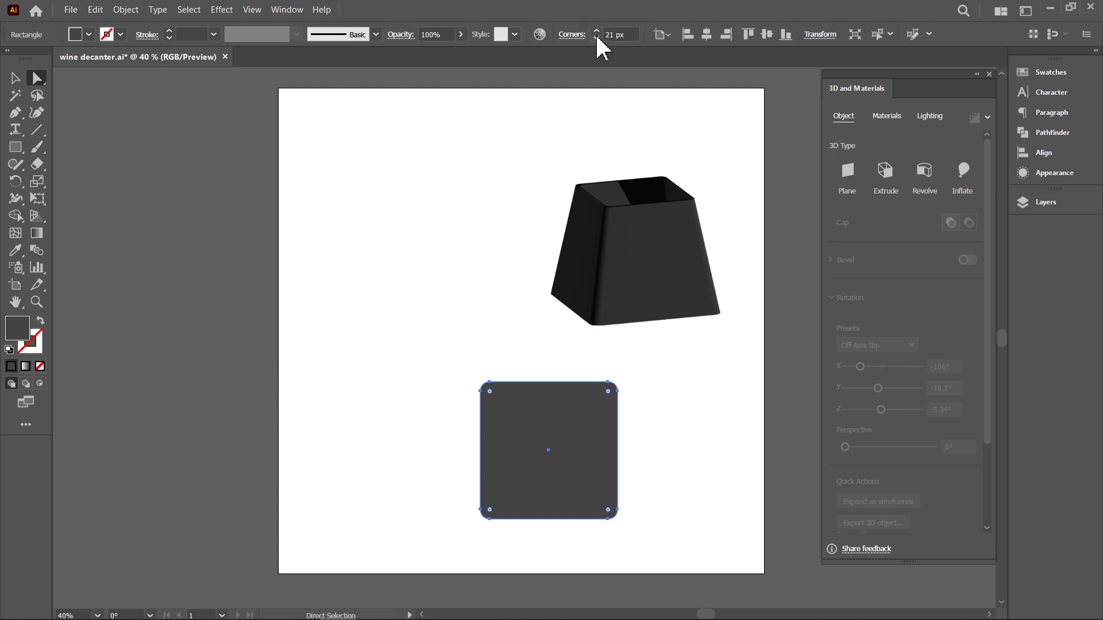
click(15, 77)
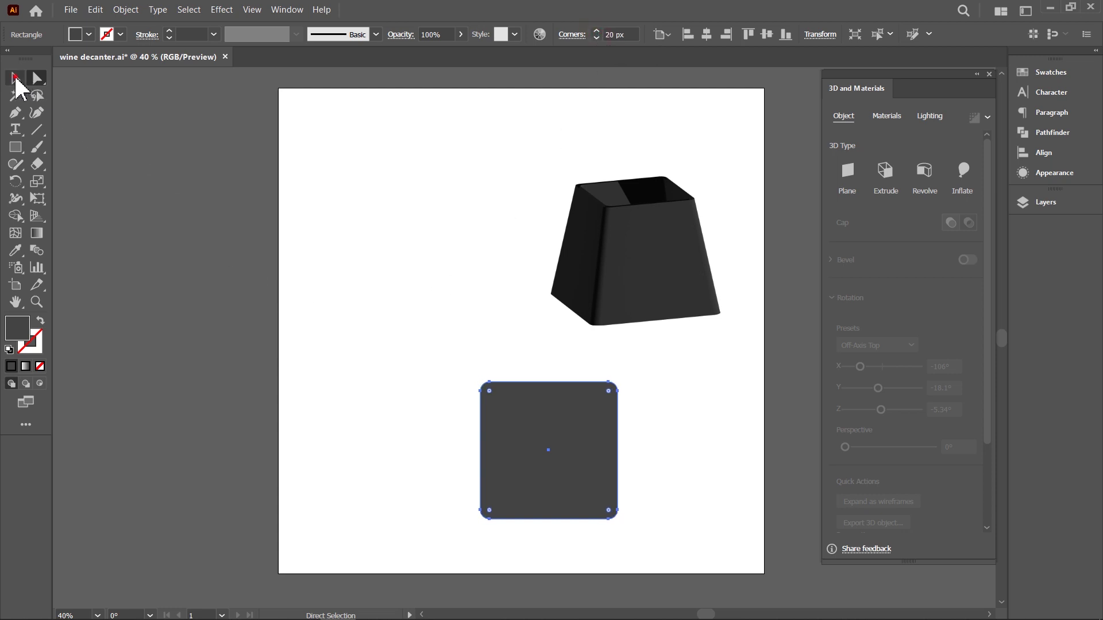
Step: Extrude the square 10 px deep, set Off-Axis Top, and move it under the container
click(889, 188)
click(940, 229)
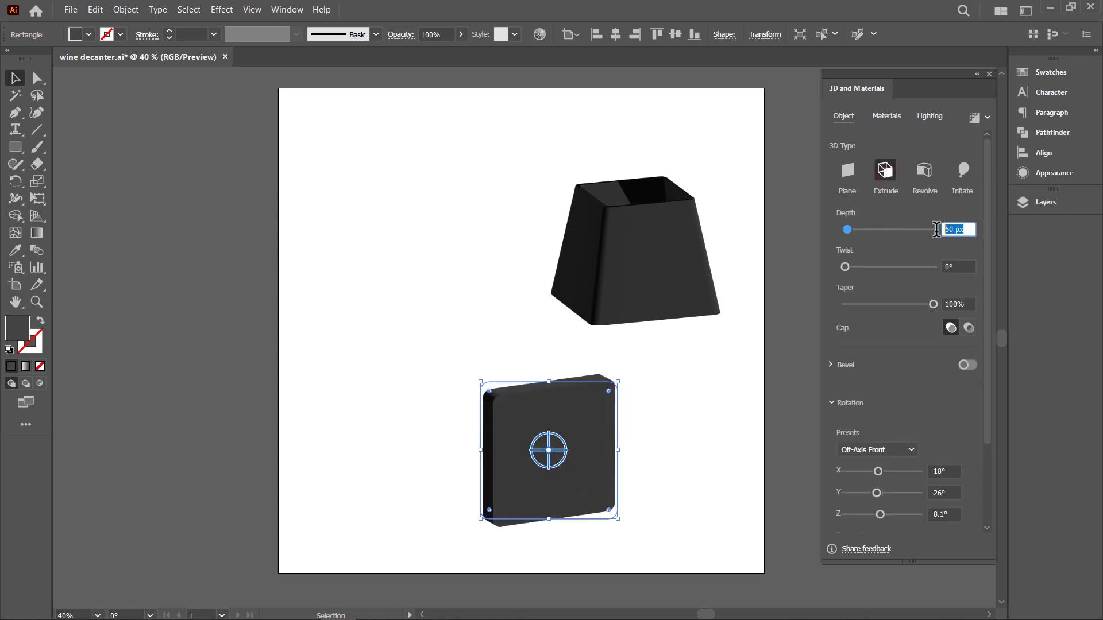
text(10)
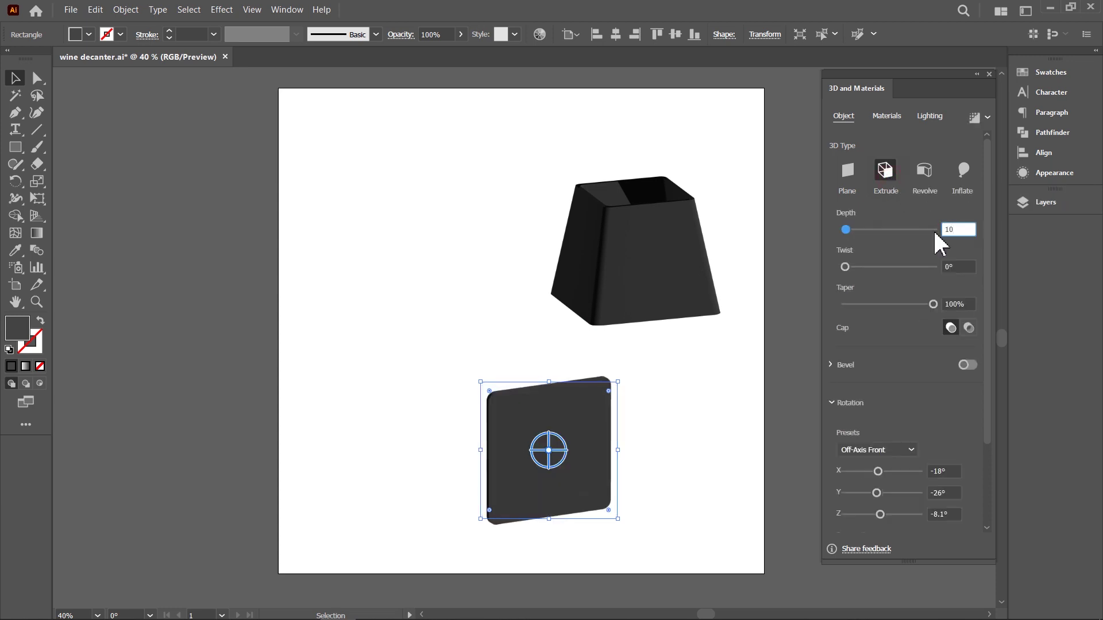
click(882, 449)
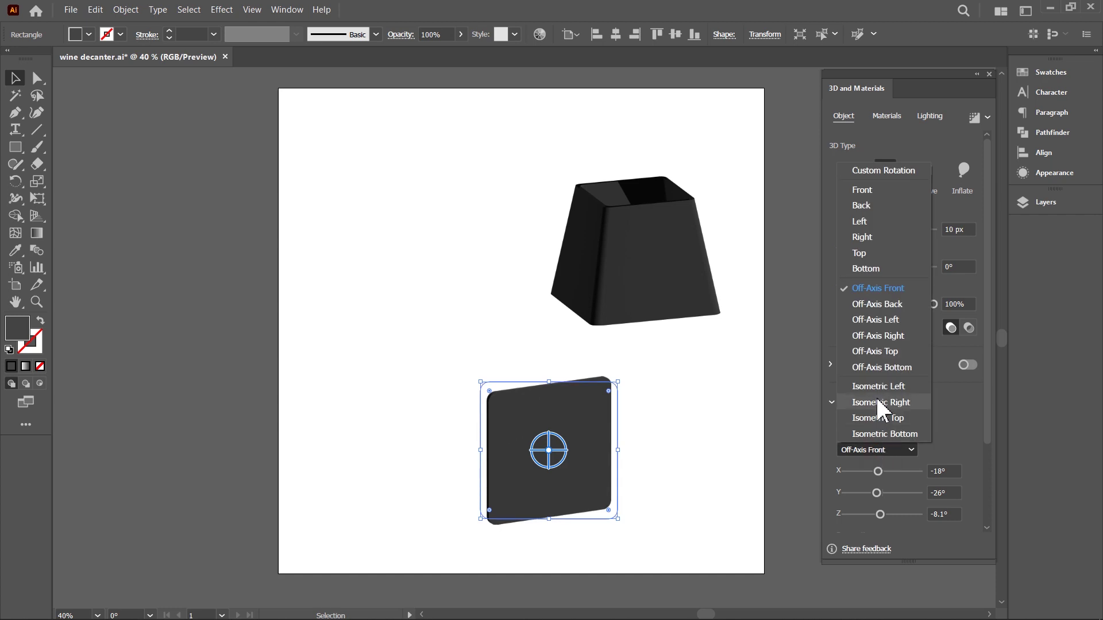
click(881, 351)
drag(557, 468, 683, 355)
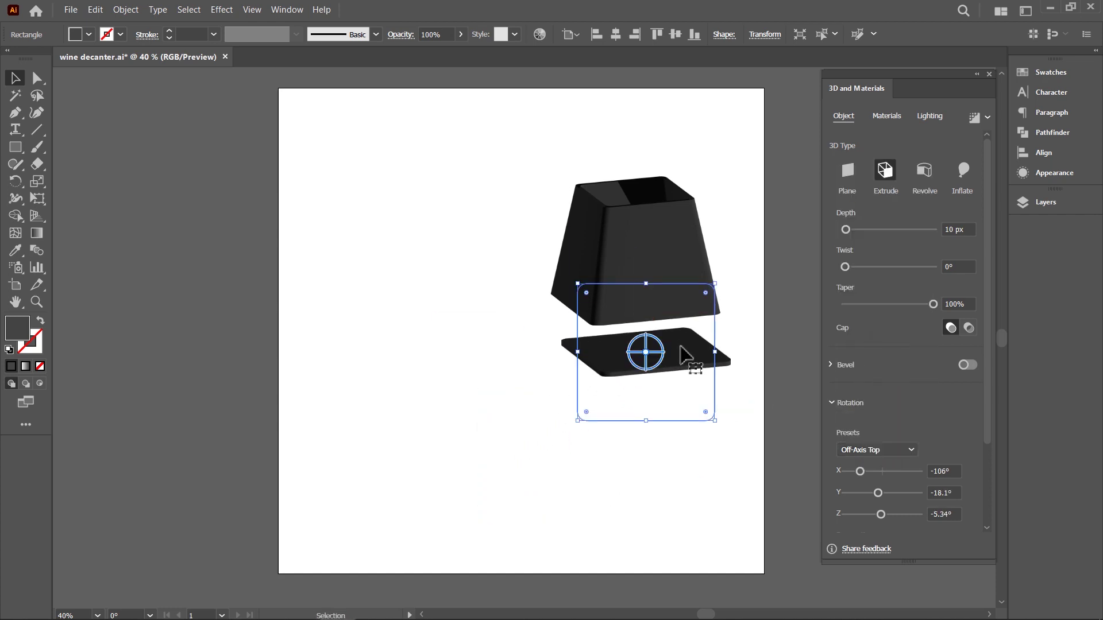
click(15, 147)
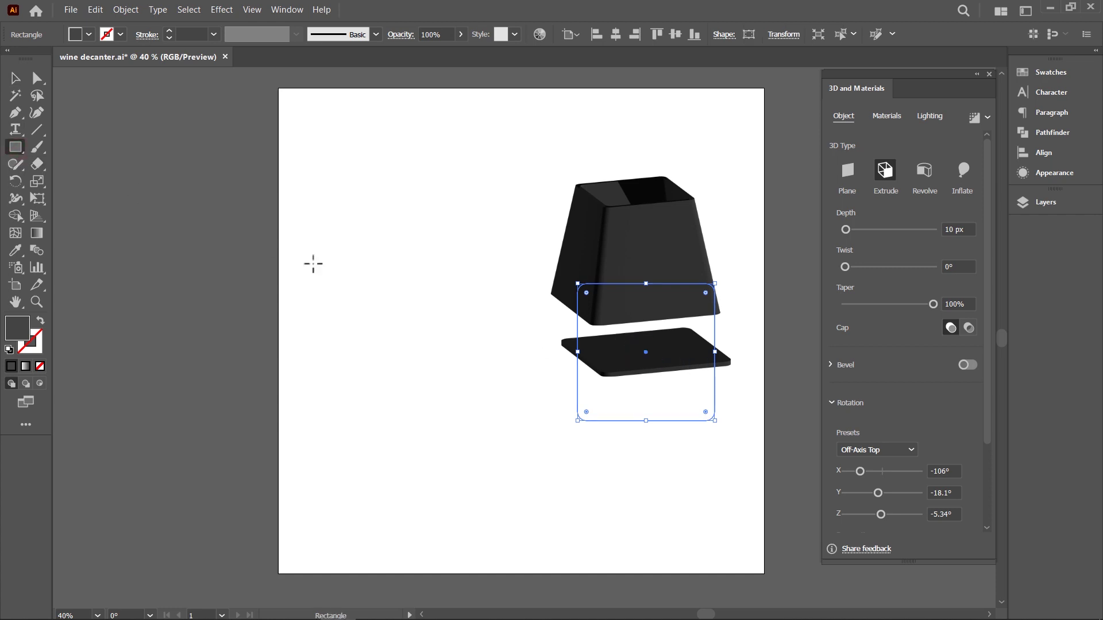
Step: Add a 290 px square with 20 px rounded corners
click(408, 352)
text(290)
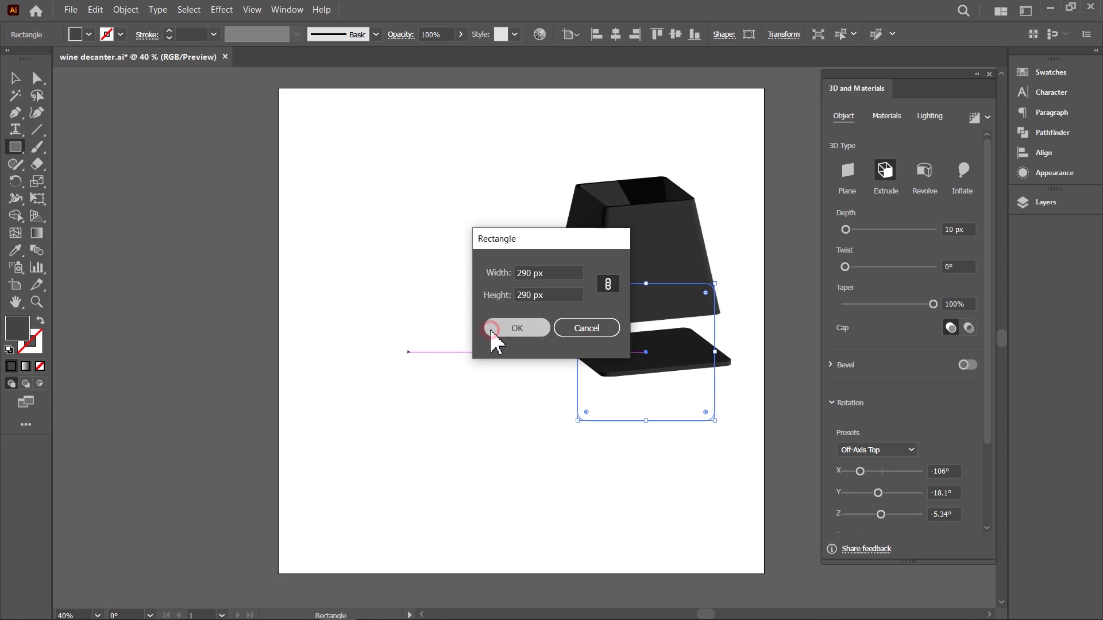
click(493, 327)
click(37, 77)
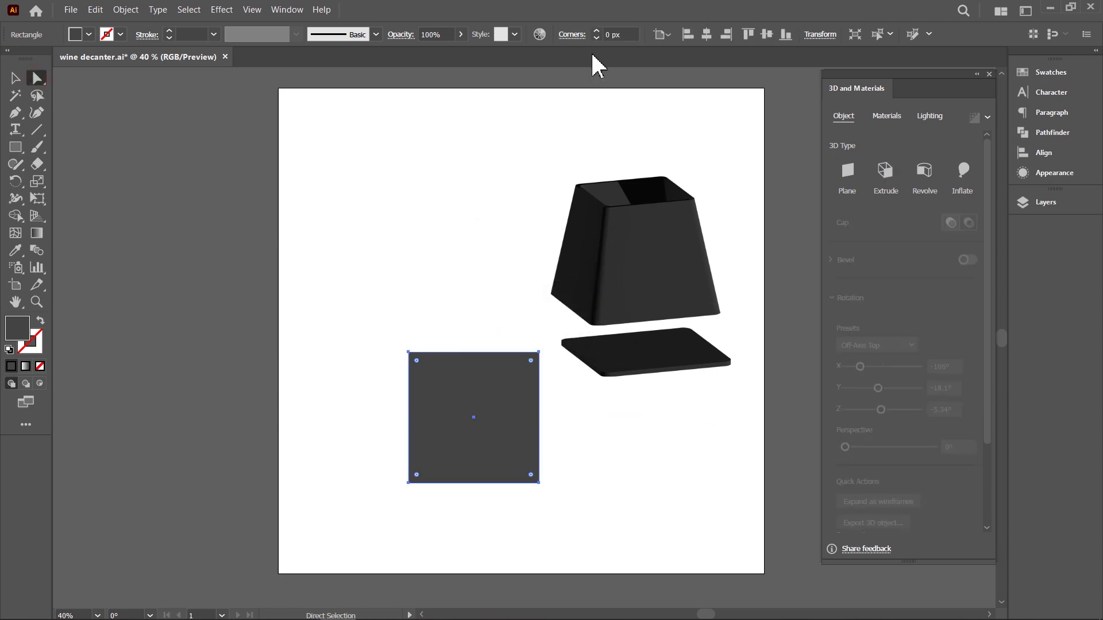
click(597, 32)
text(20)
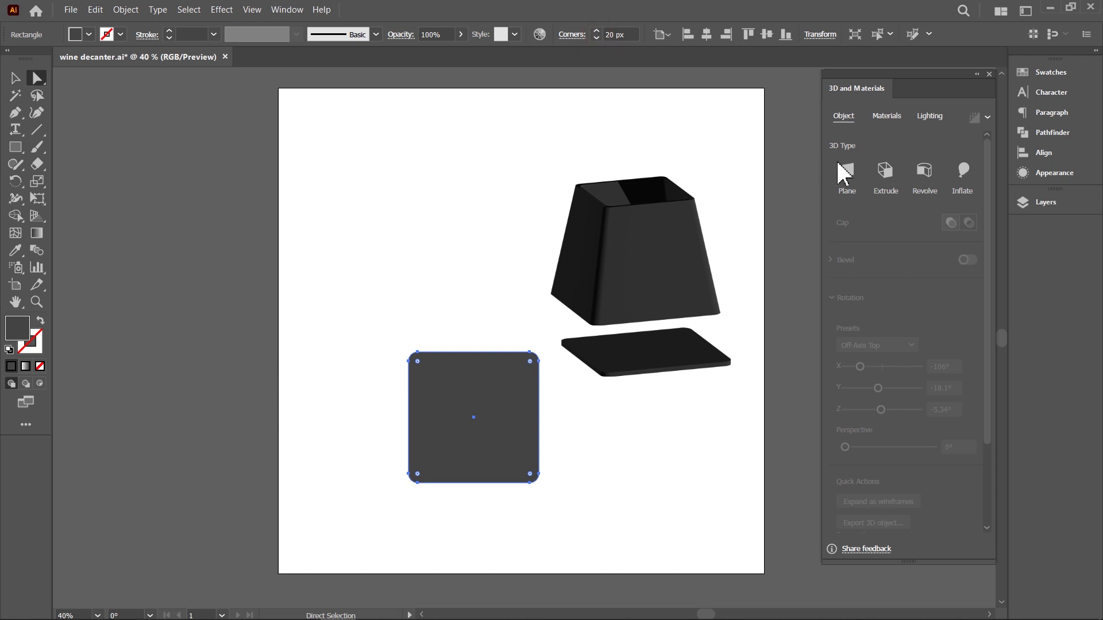
Step: Extrude the square 145 px with 83% taper, Off-Axis Top, and place it beside the container
click(885, 170)
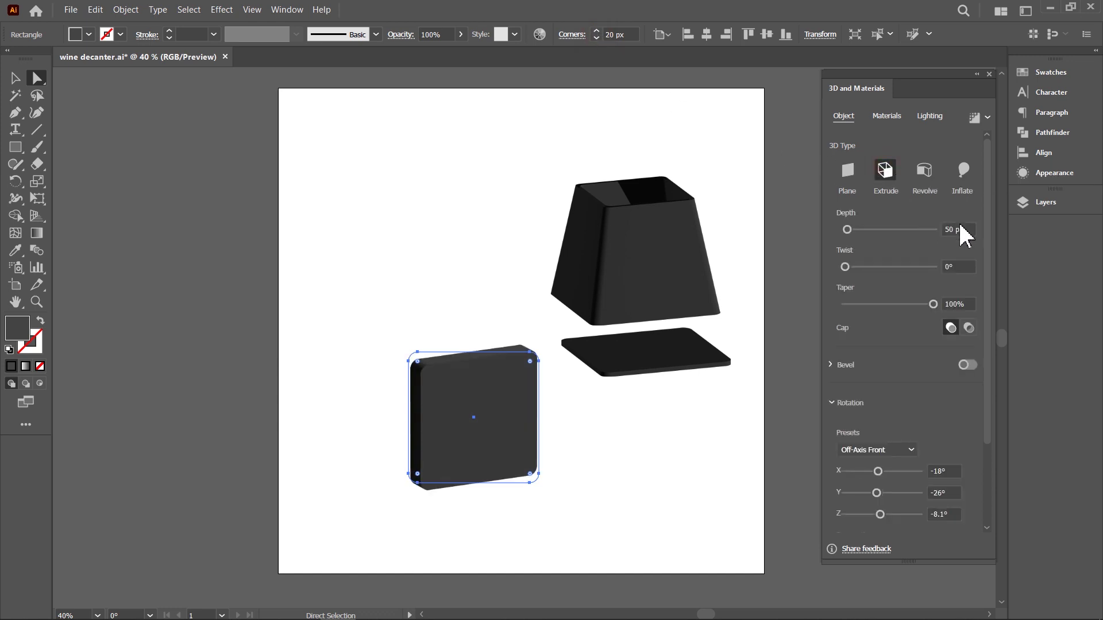
click(964, 228)
text(145)
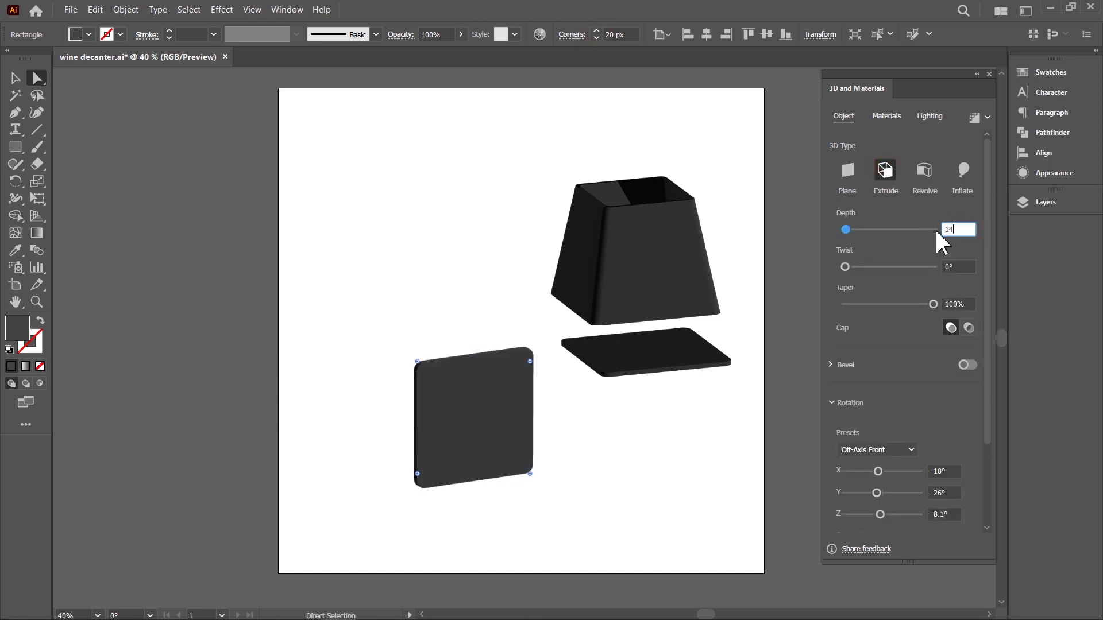
click(954, 304)
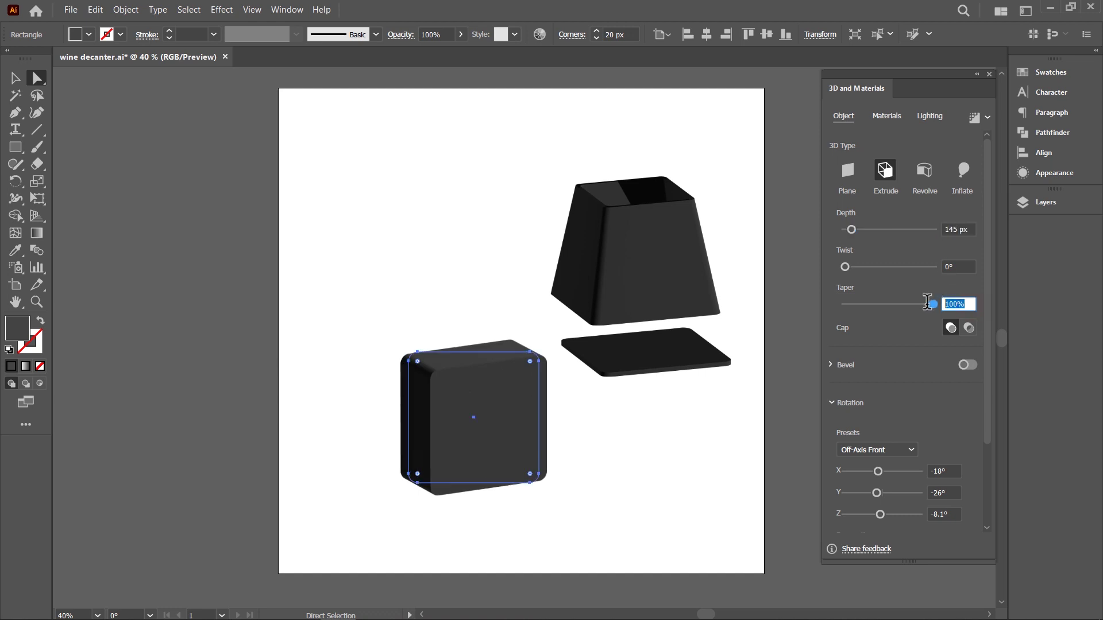
text(83)
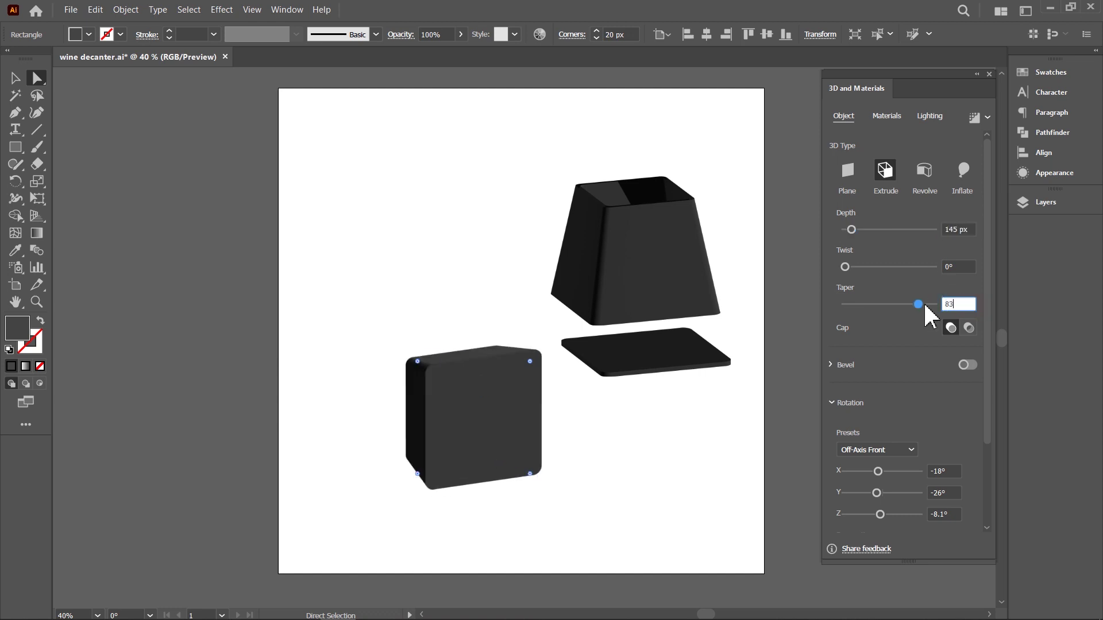
click(904, 449)
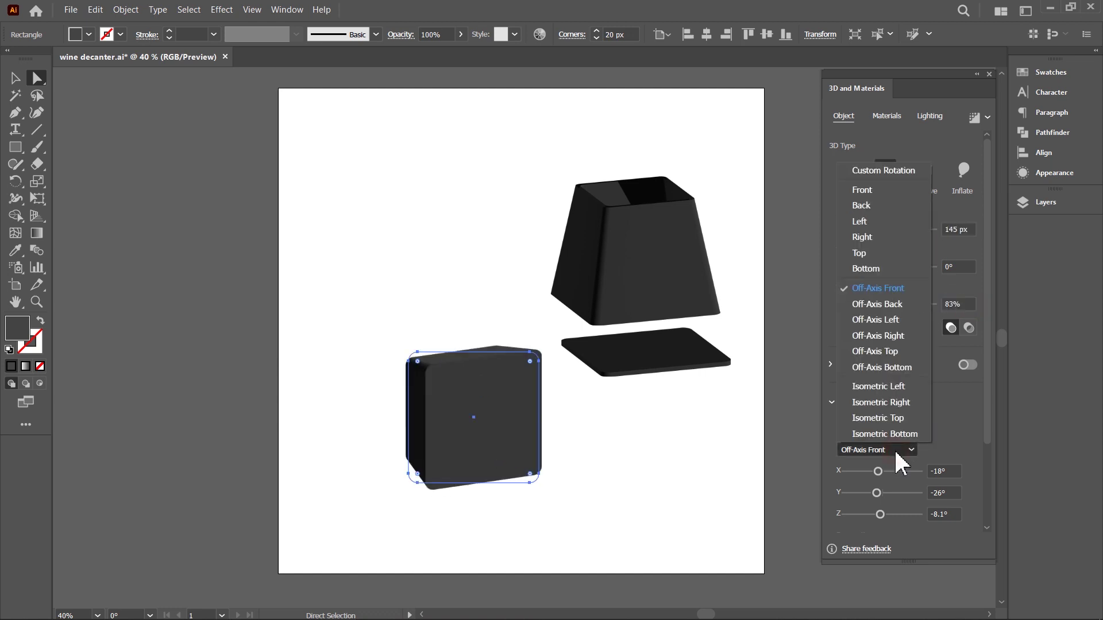
click(889, 351)
mouse_move(485, 423)
mouse_down()
mouse_move(498, 375)
mouse_move(488, 291)
mouse_up()
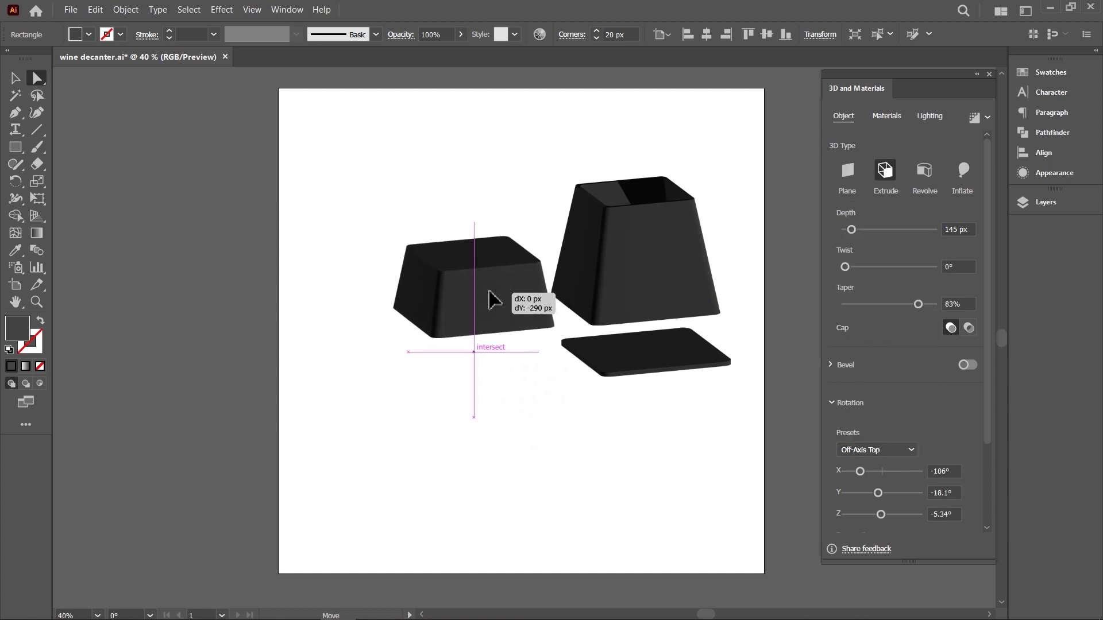
drag(489, 291, 489, 291)
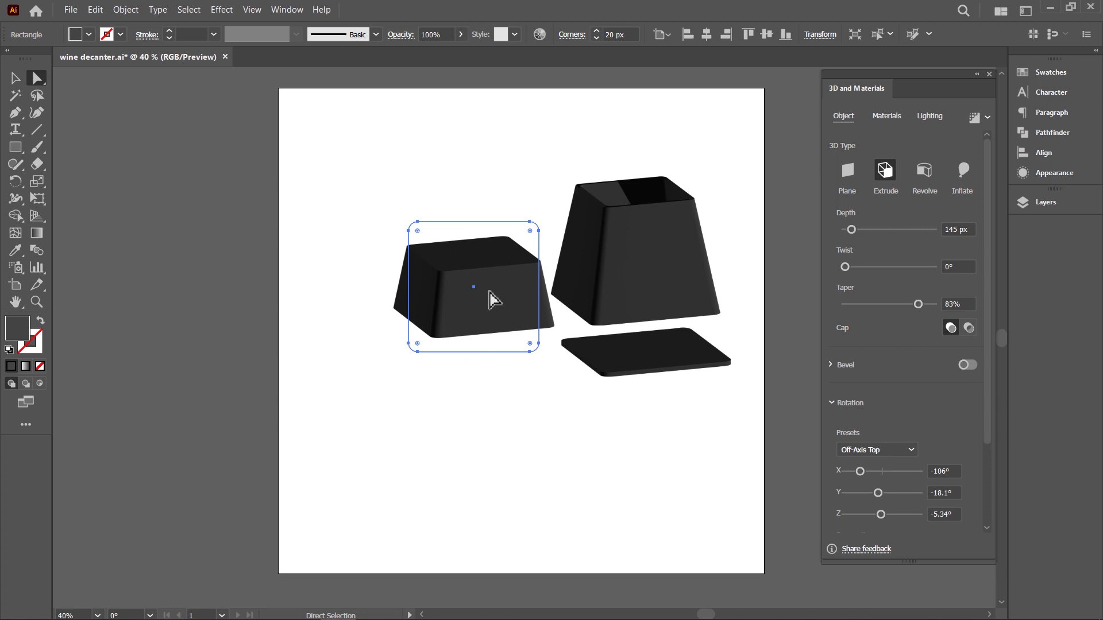
Step: Add a new 290 px square below the 3D blocks
click(15, 148)
click(489, 471)
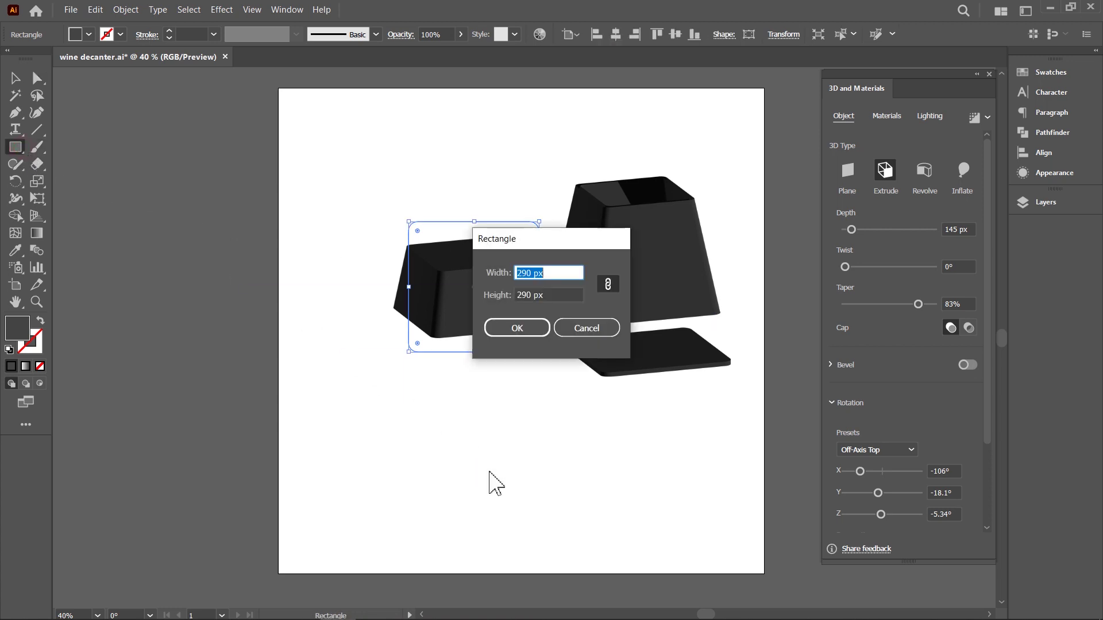
key(Return)
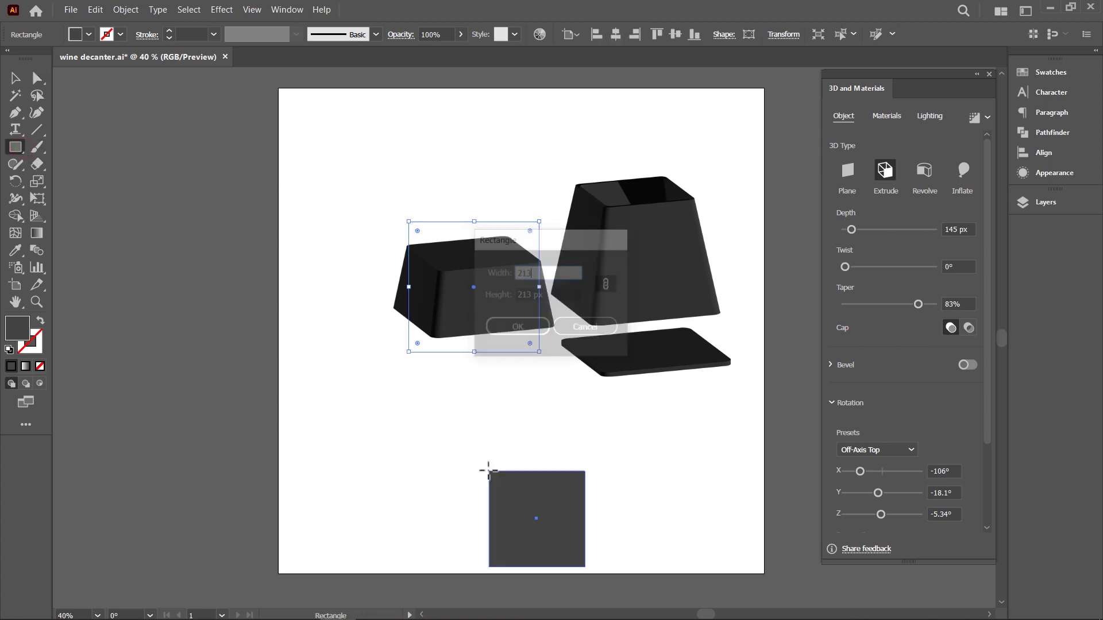
Step: Draw a 197 px circle with width and height linked using the Ellipse tool
right_click(15, 148)
click(67, 185)
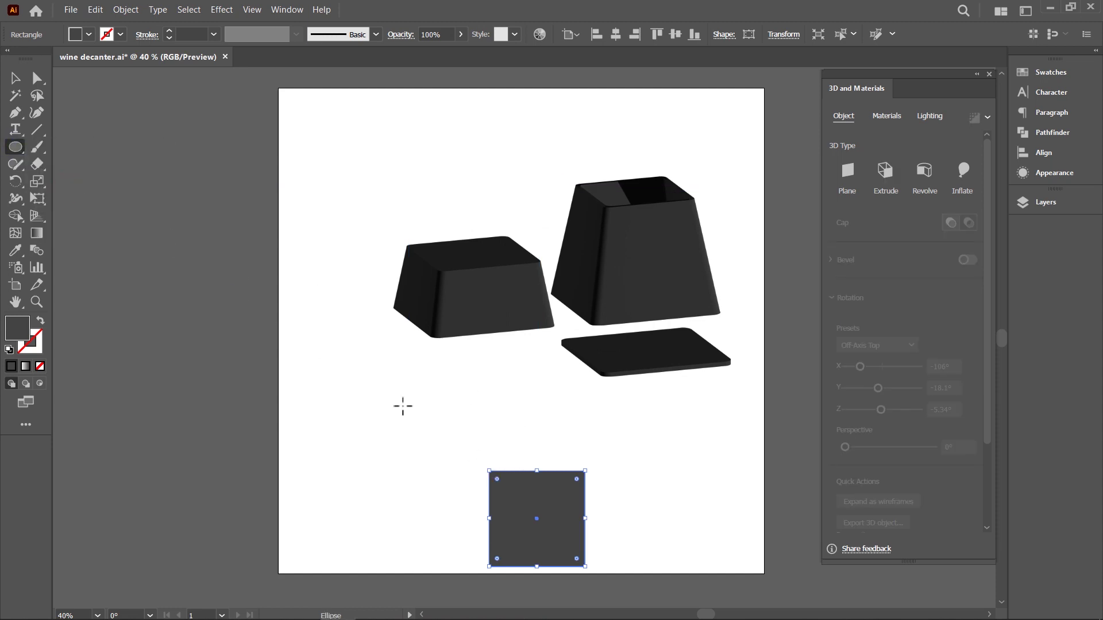
click(456, 420)
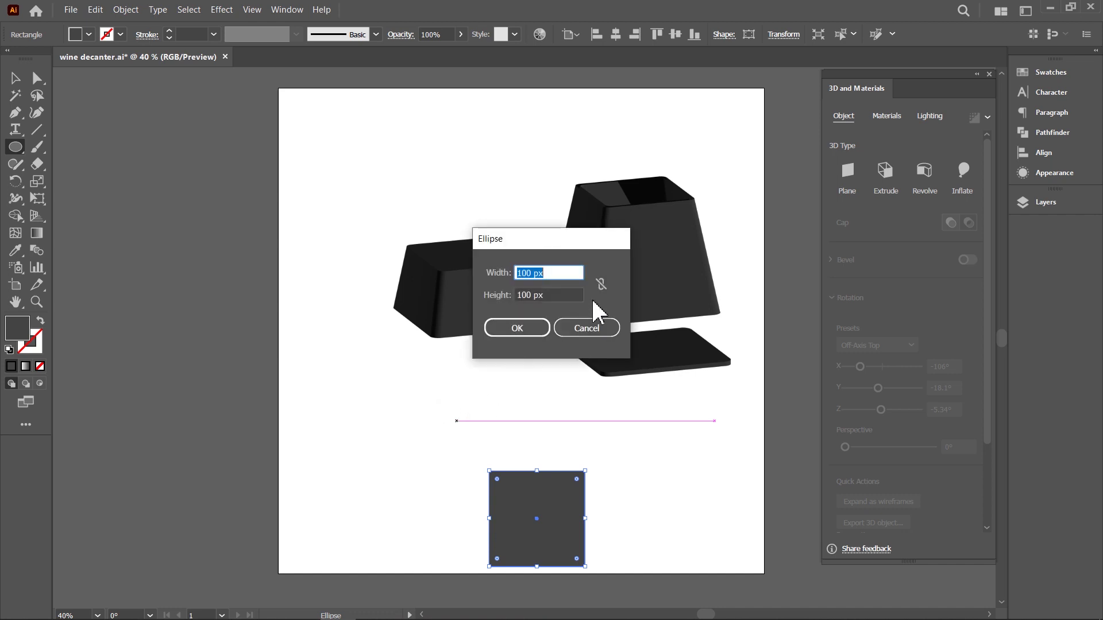
click(601, 284)
click(546, 273)
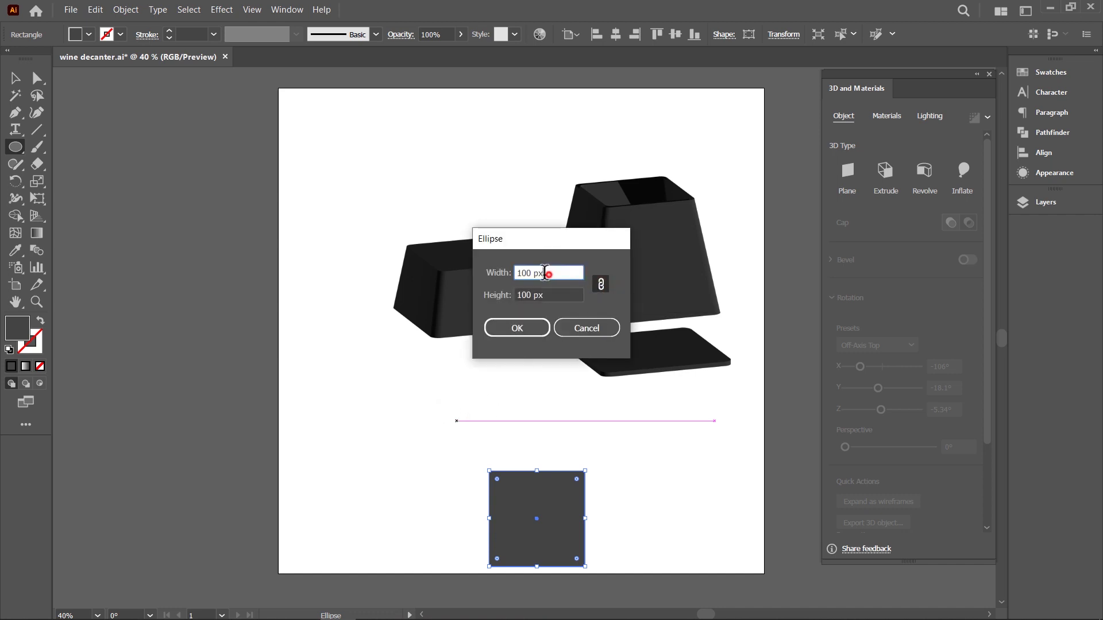
drag(546, 273, 492, 283)
text(1)
click(505, 325)
Step: Centre the circle horizontally and vertically on the square
click(15, 78)
drag(376, 439, 609, 550)
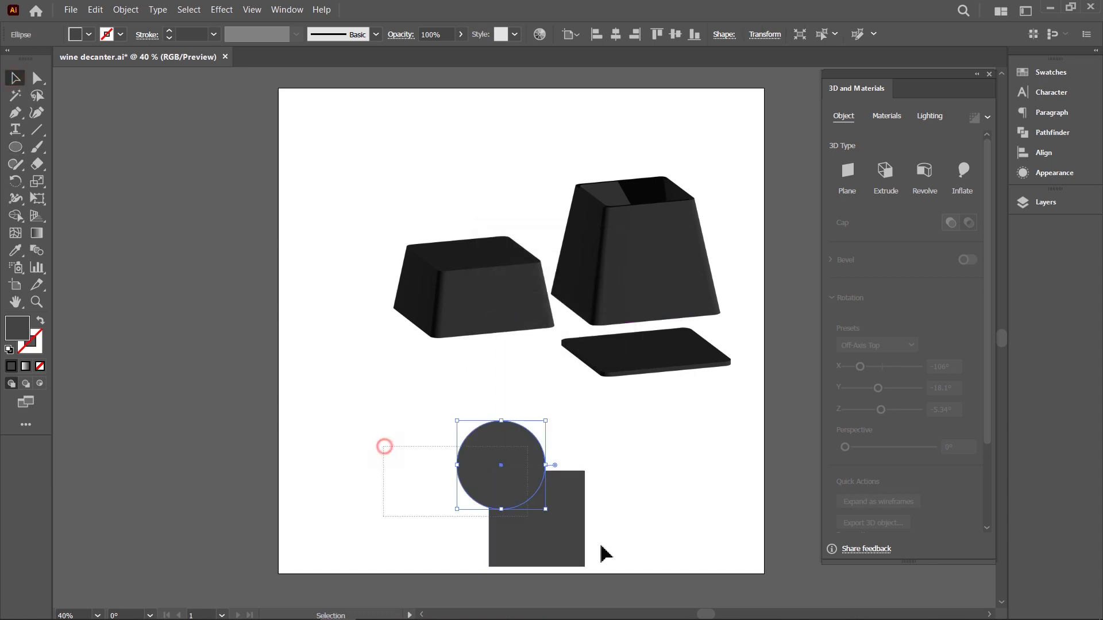
click(615, 36)
click(675, 36)
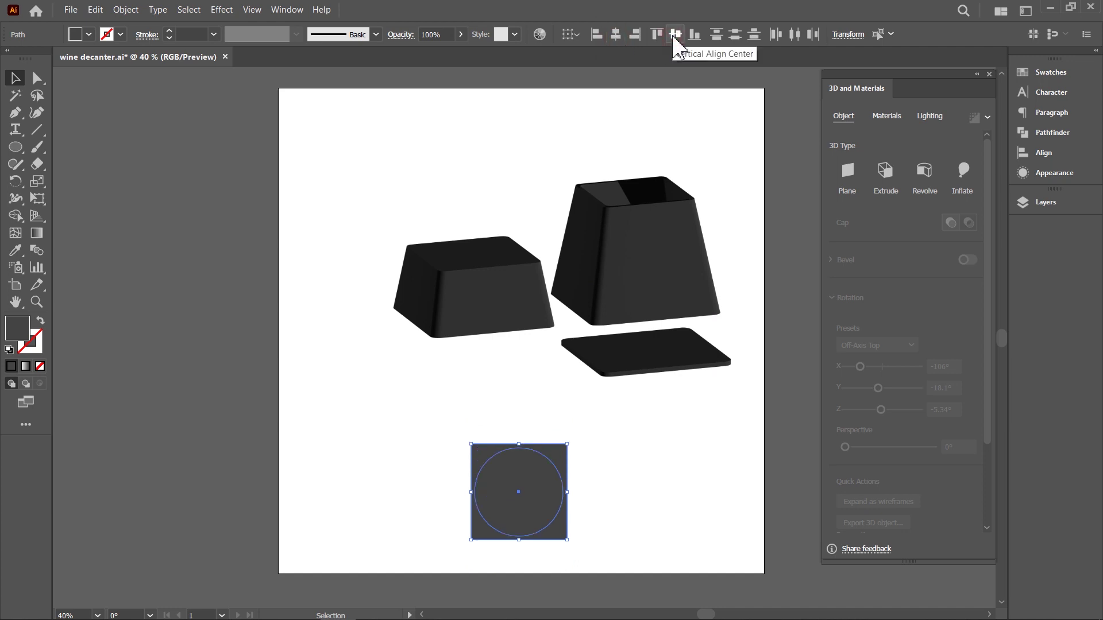
click(16, 216)
click(72, 217)
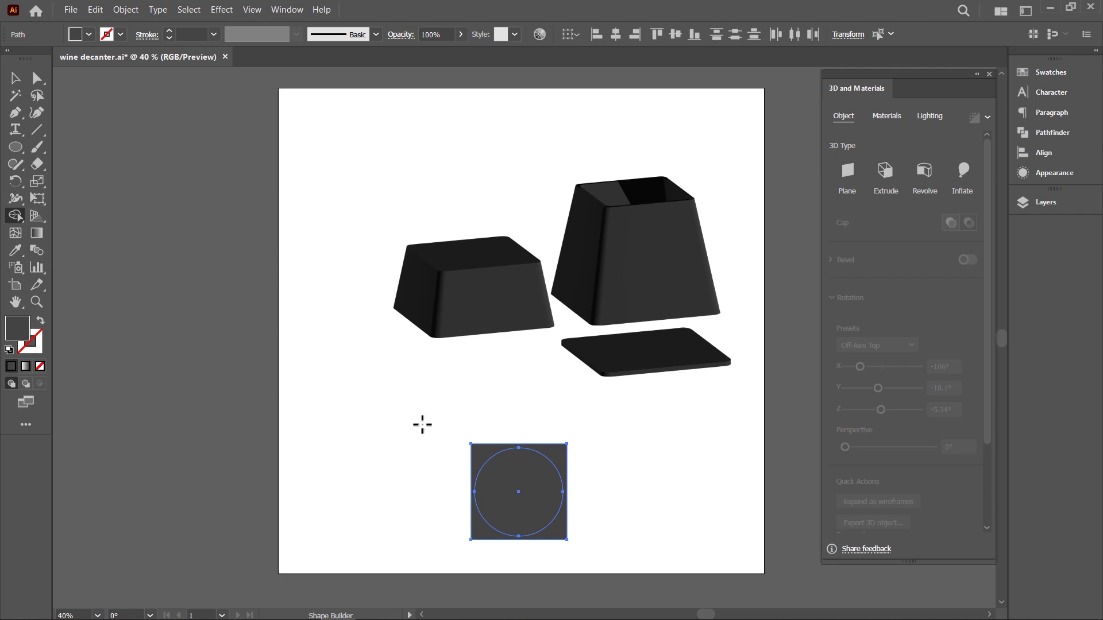
Step: Punch the circle out of the square as a hole and round the frame's corners to 13 px
alt+click(502, 478)
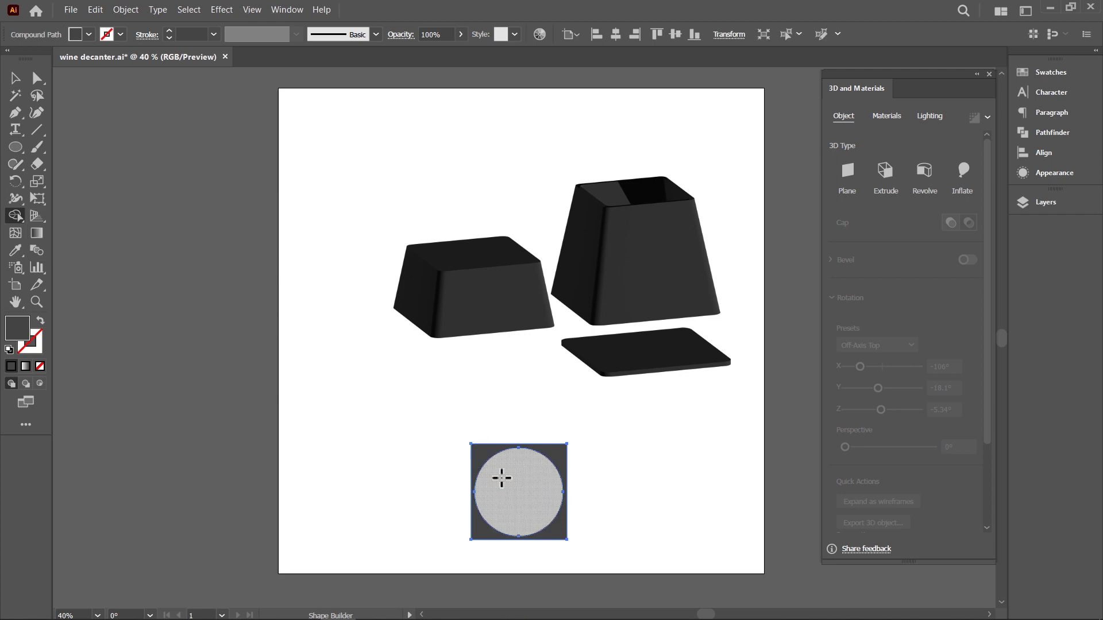
click(37, 78)
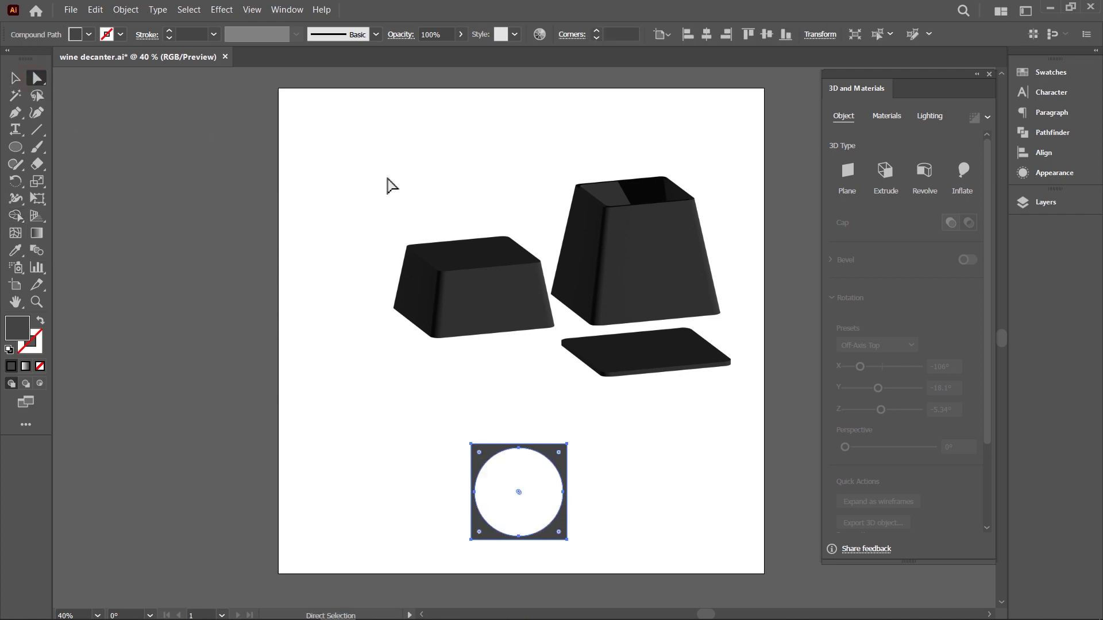
click(597, 32)
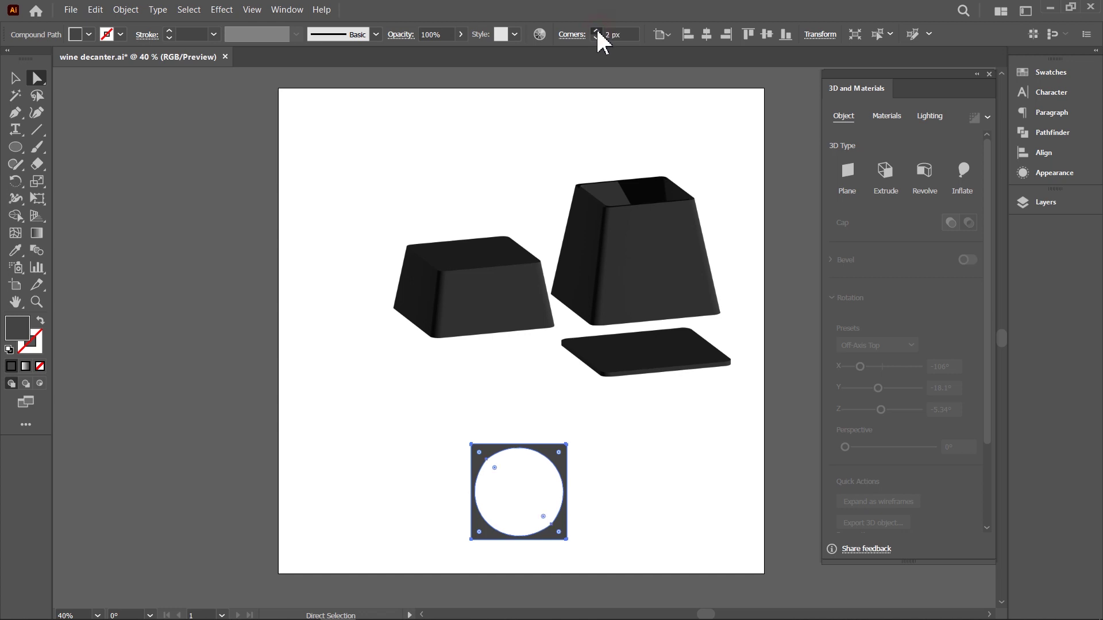
click(597, 33)
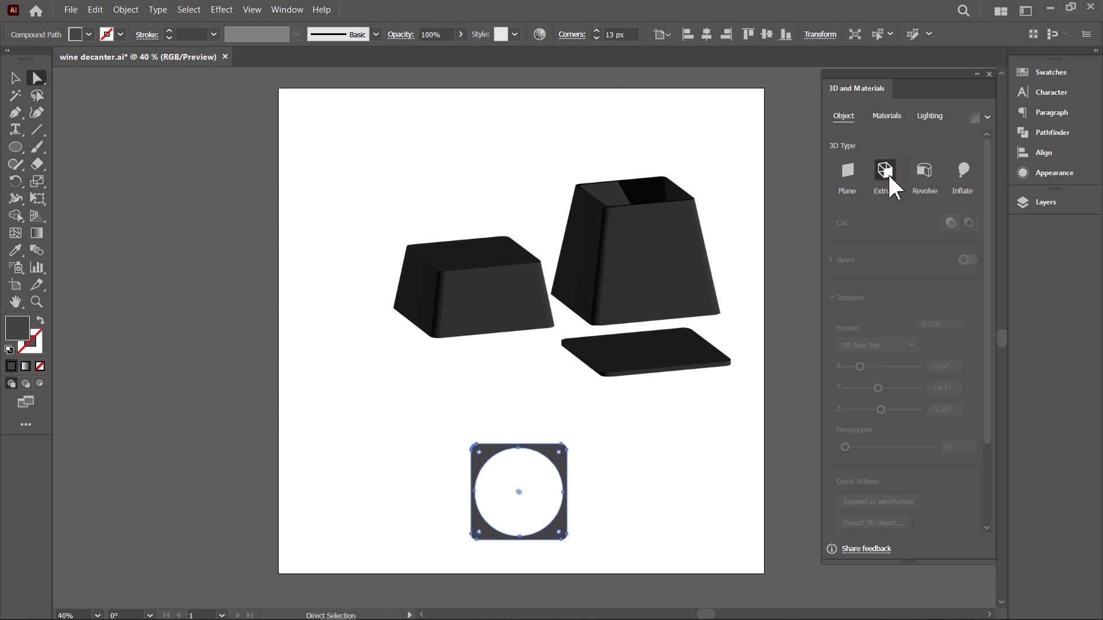
Step: Extrude the holed frame 26 px with 33% taper, Off-Axis Top, and set it above the box
click(889, 178)
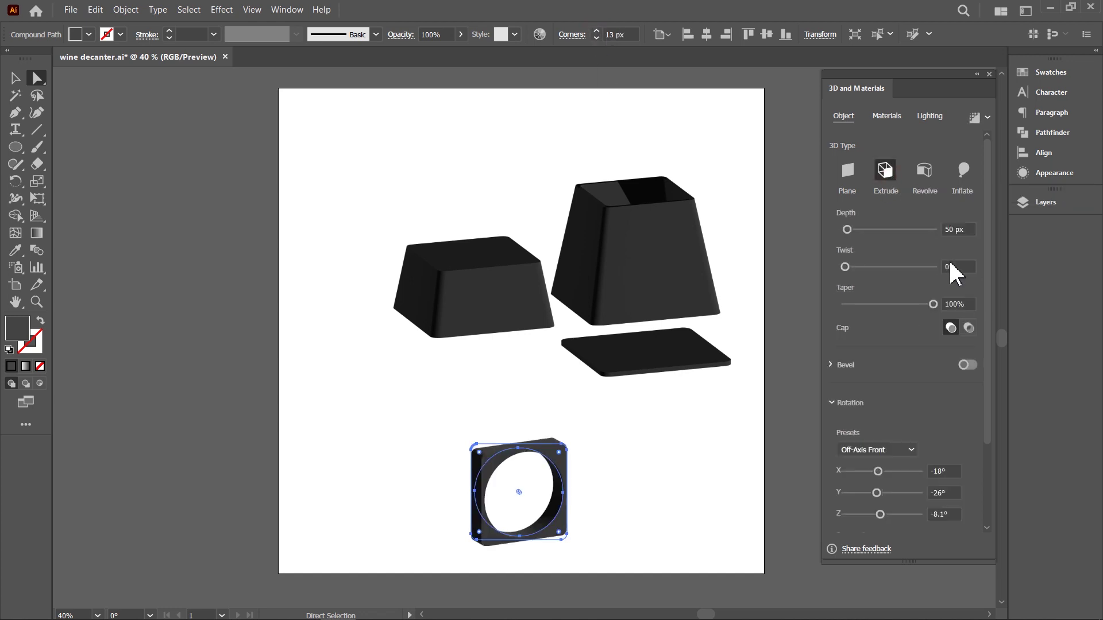
click(970, 229)
text(26)
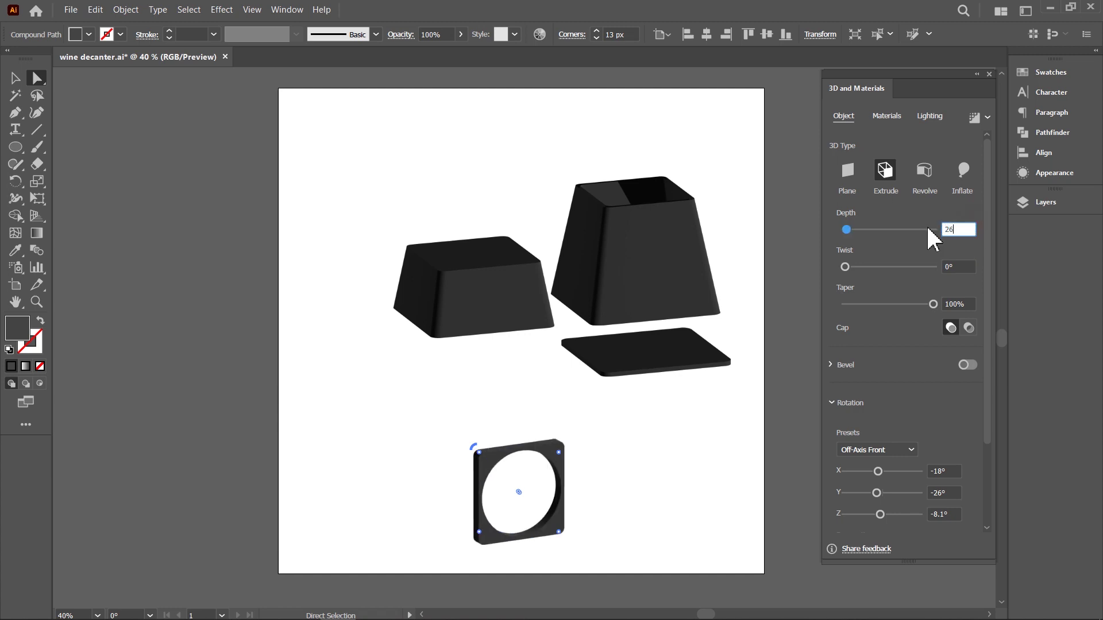
click(954, 304)
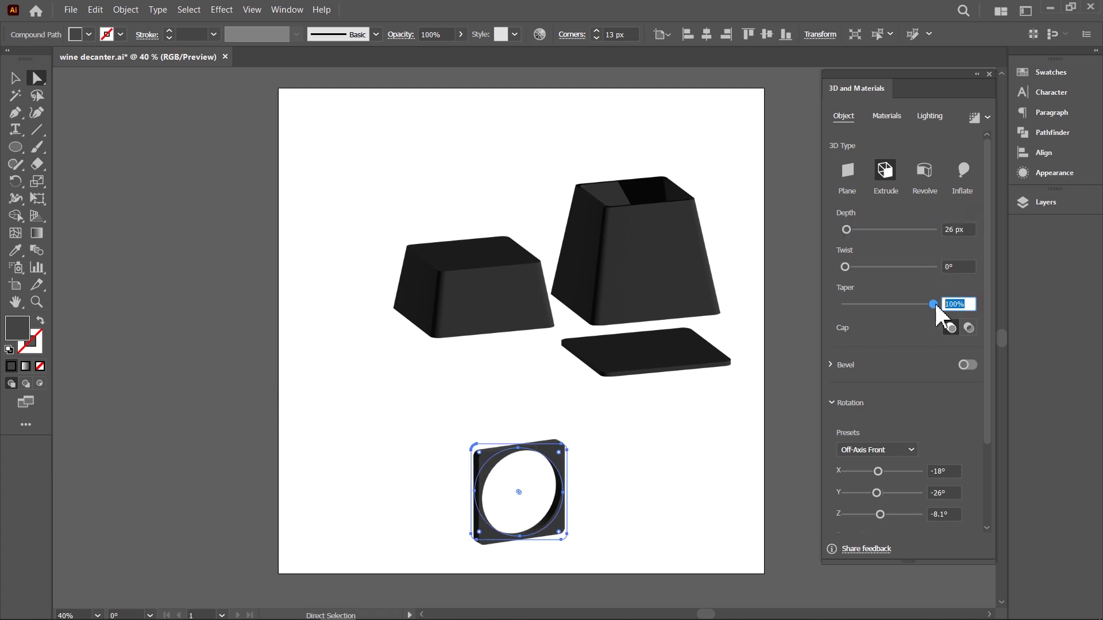
text(33)
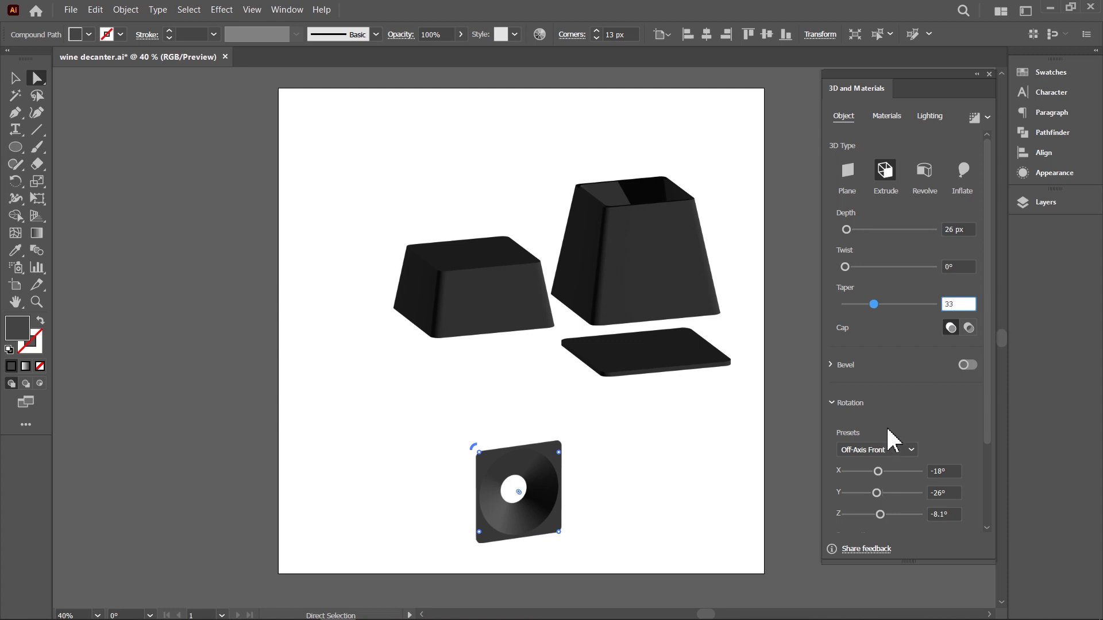
click(887, 450)
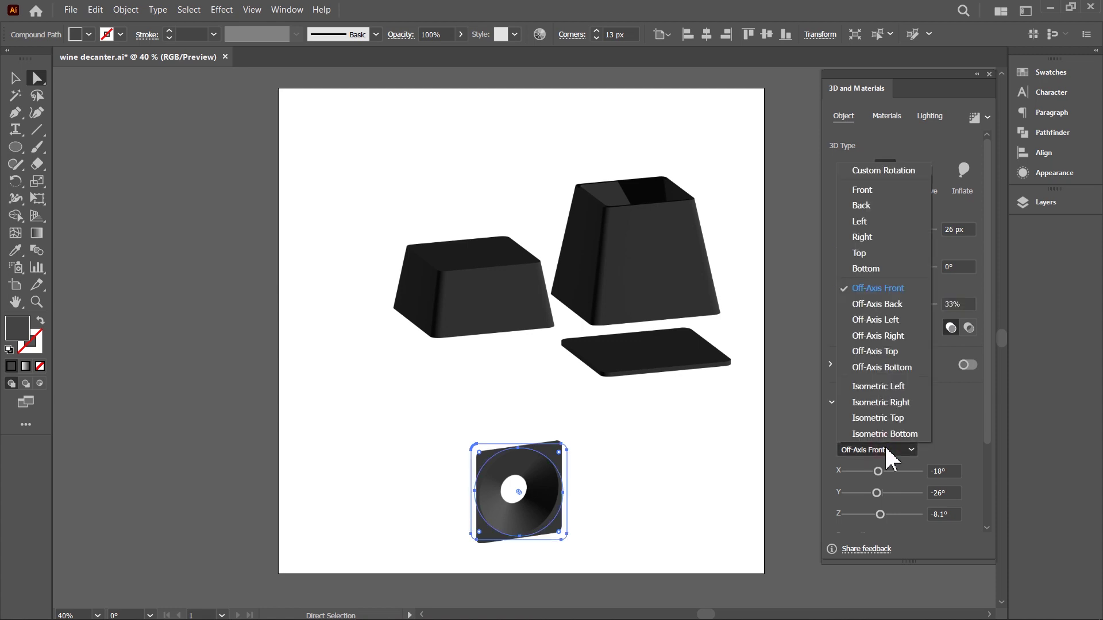
click(891, 352)
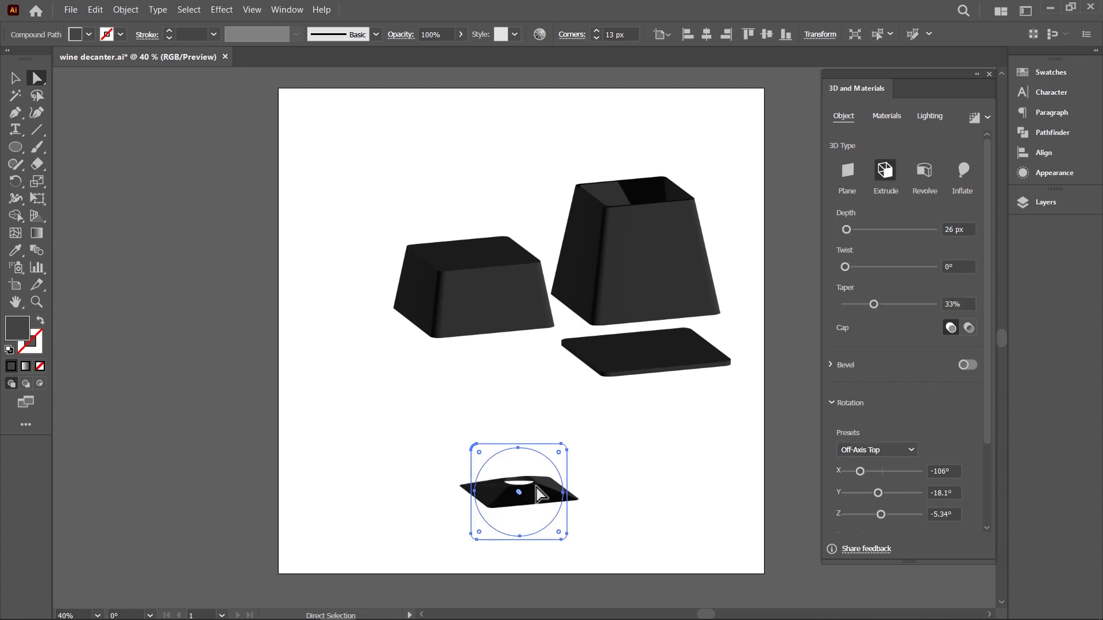
drag(537, 487, 643, 160)
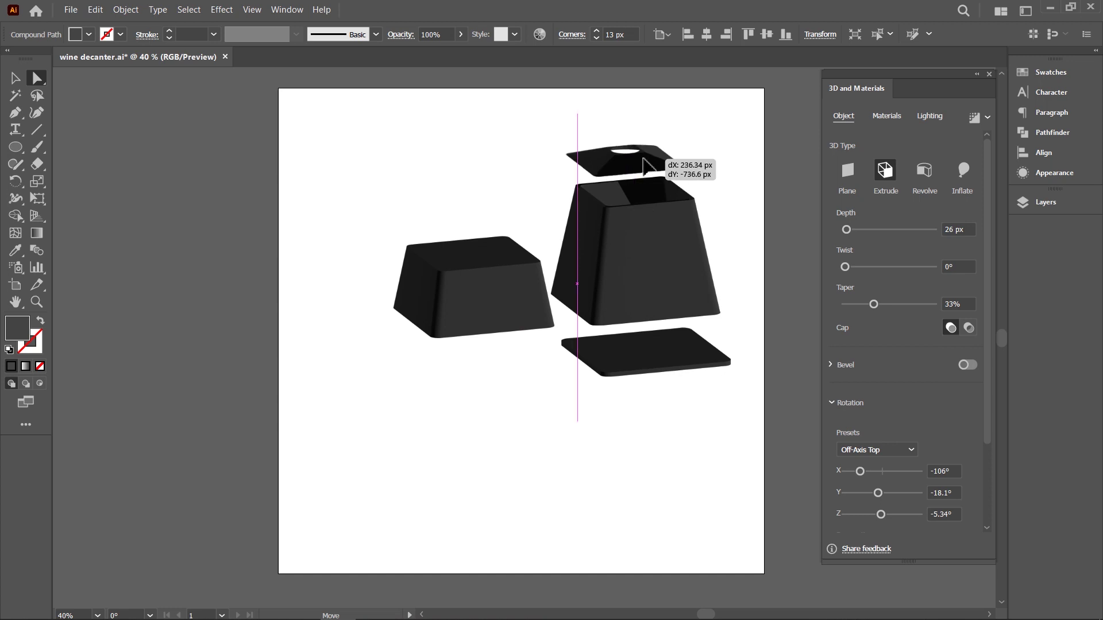
drag(643, 159, 644, 159)
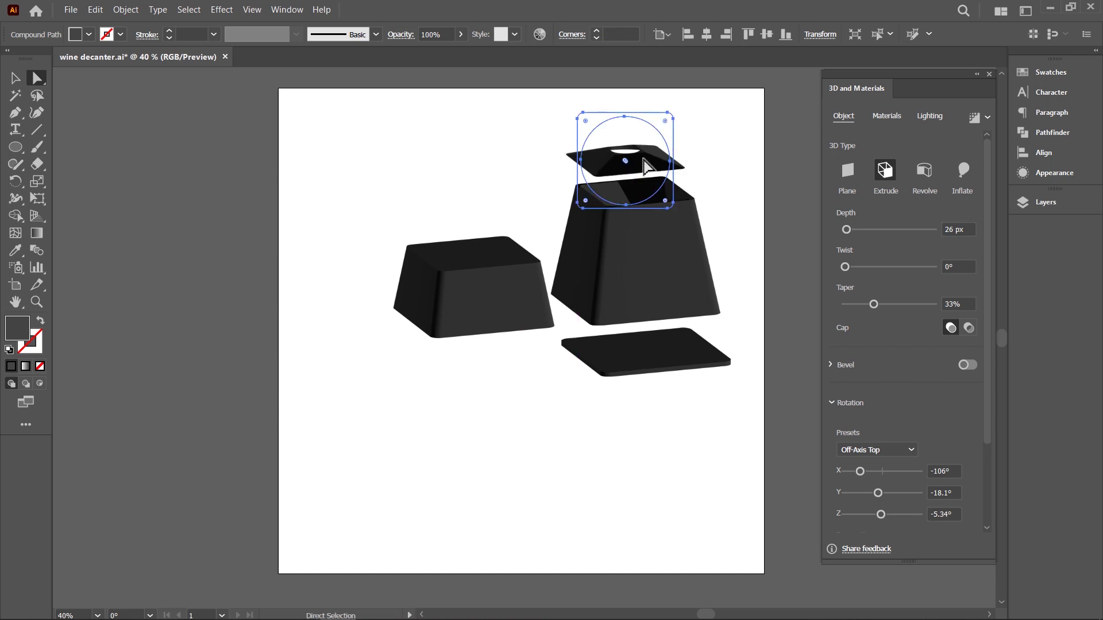
Step: Zoom in and pen-draw the profile's slanted upright from its base point to the top
click(15, 112)
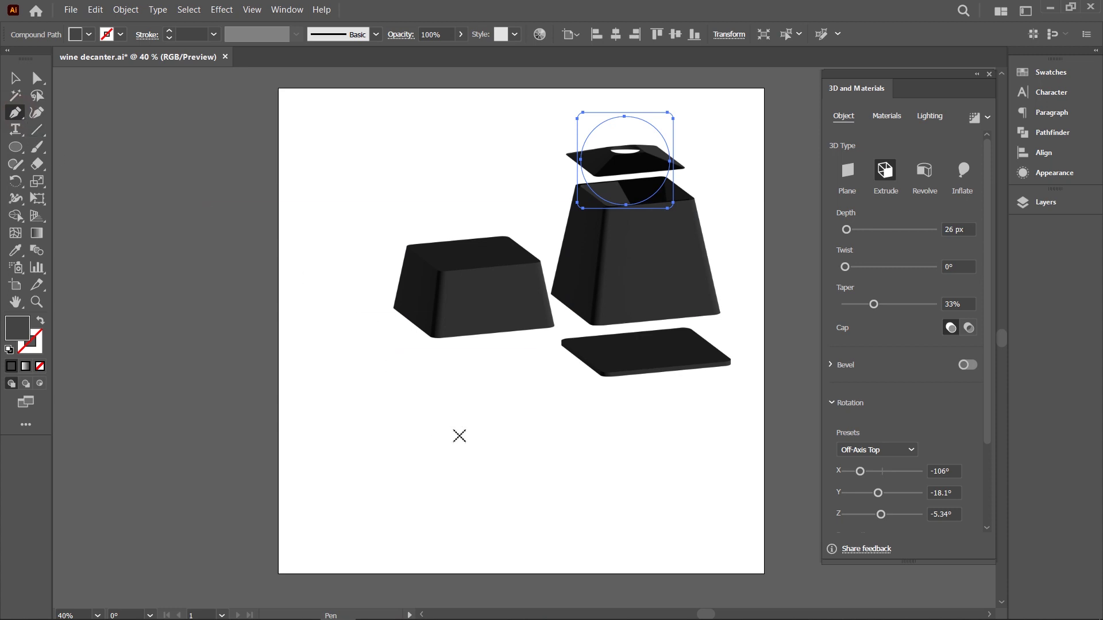
ctrl+click(458, 437)
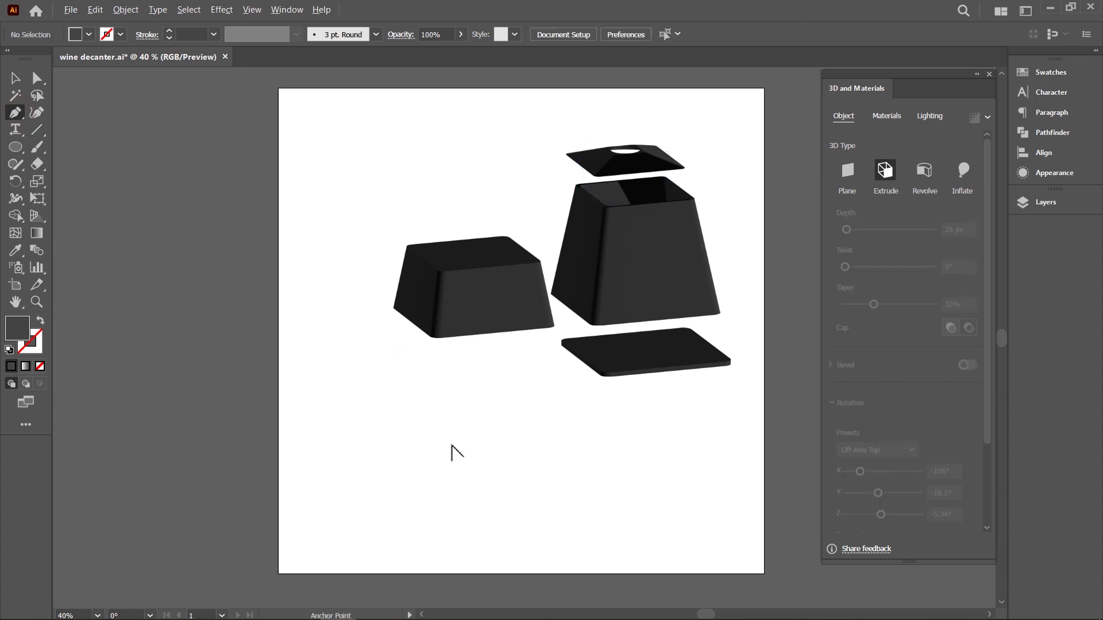
scroll(452, 453, up, 1)
scroll(451, 453, up, 1)
scroll(452, 452, up, 2)
scroll(451, 452, up, 1)
scroll(452, 452, up, 1)
click(413, 428)
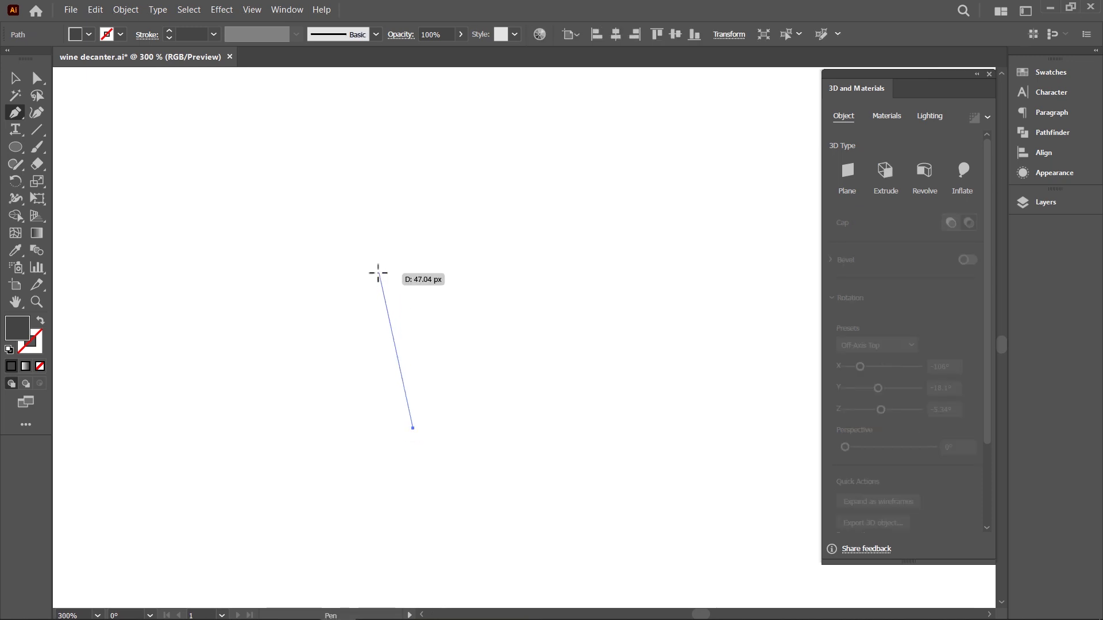
drag(386, 276, 378, 213)
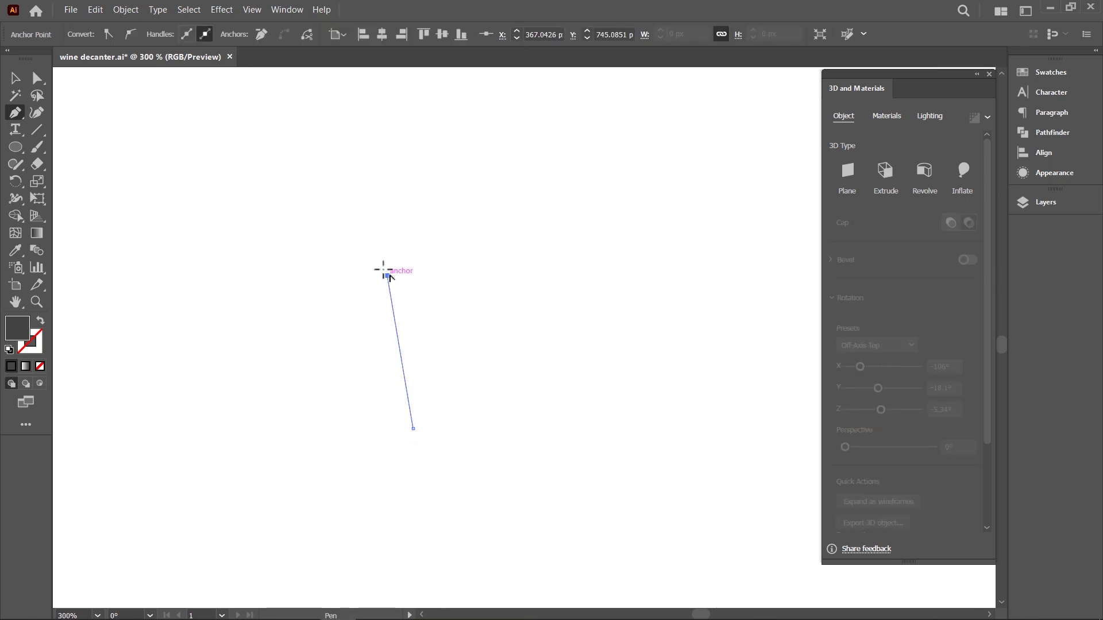
click(379, 209)
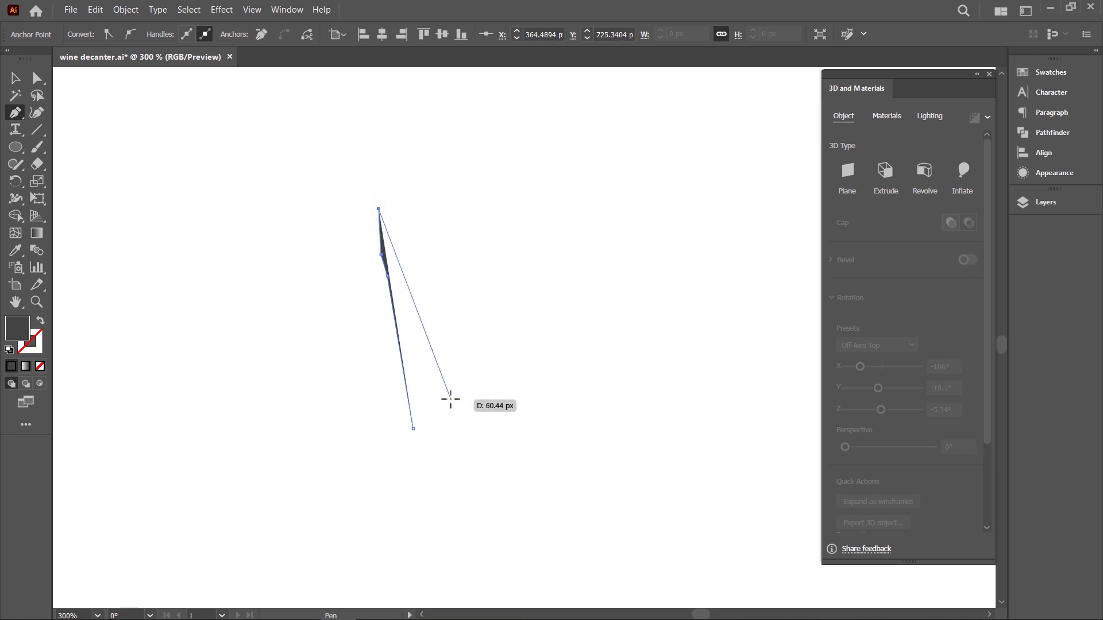
Step: Add the inner corner and flat foot, then close the profile at its start point
click(451, 404)
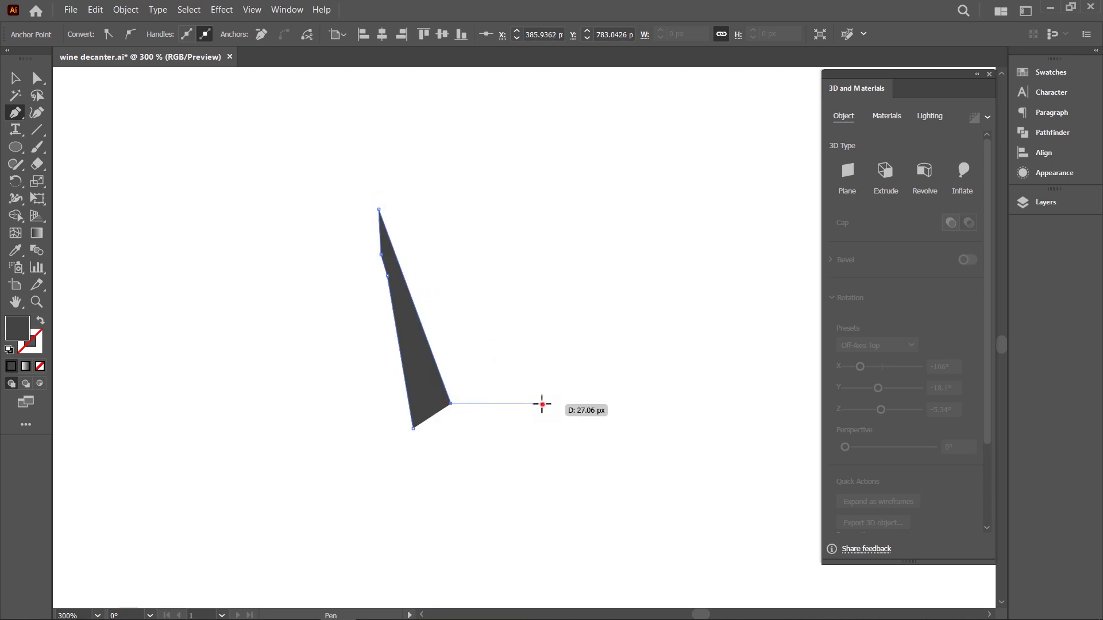
click(542, 403)
click(542, 428)
click(413, 429)
click(36, 116)
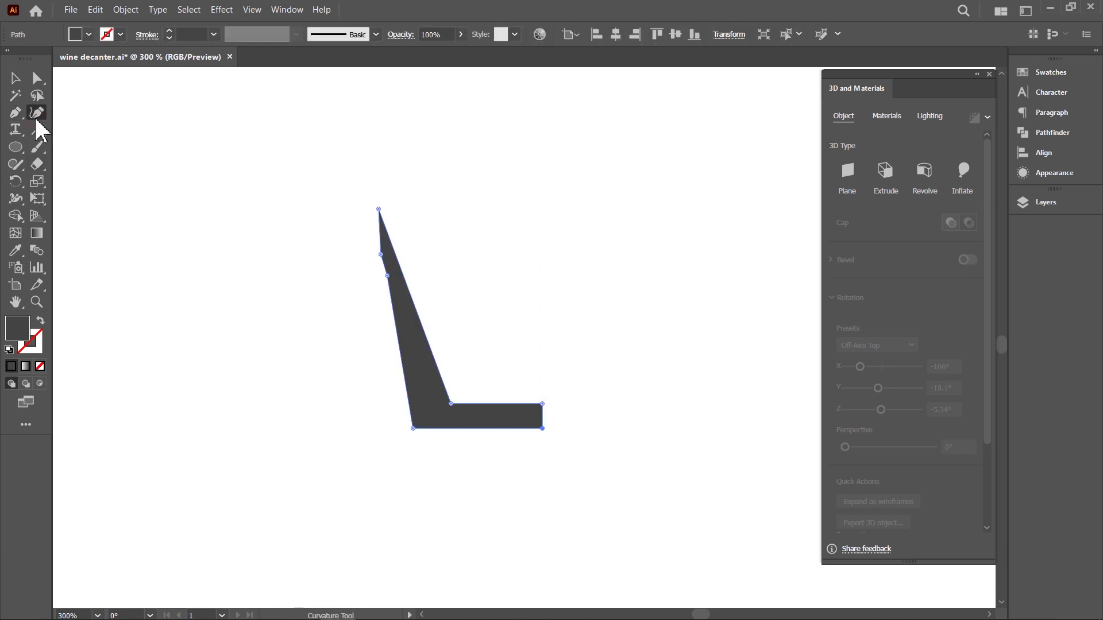
Step: With the Curvature tool, bend the left edge, bulge the top into a rounded knob, and push the right edge out
drag(403, 354, 446, 336)
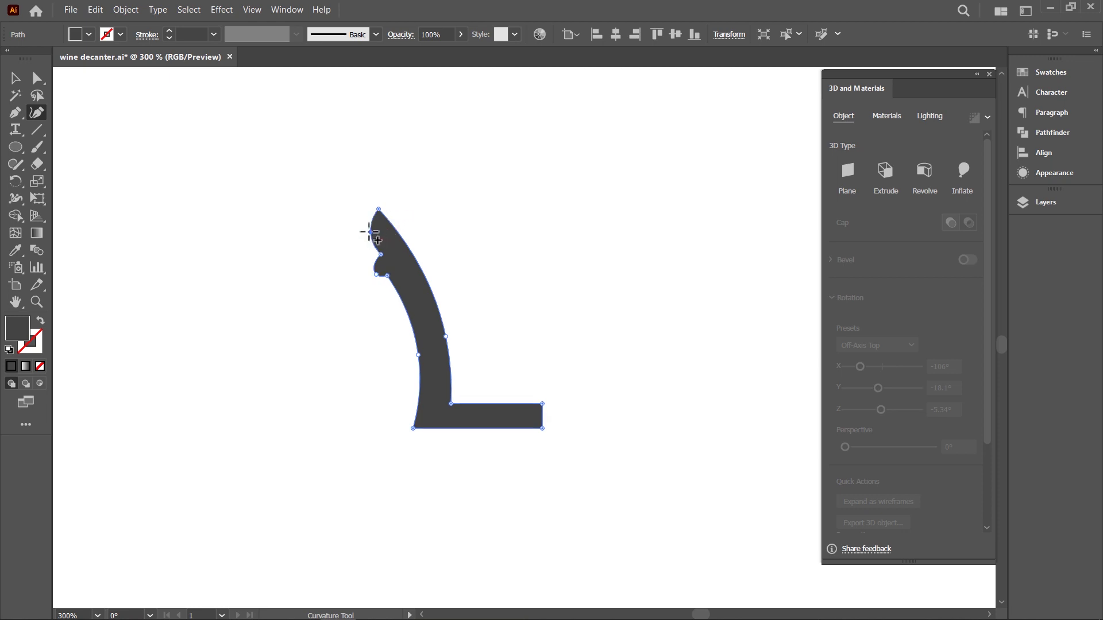
drag(393, 231, 393, 202)
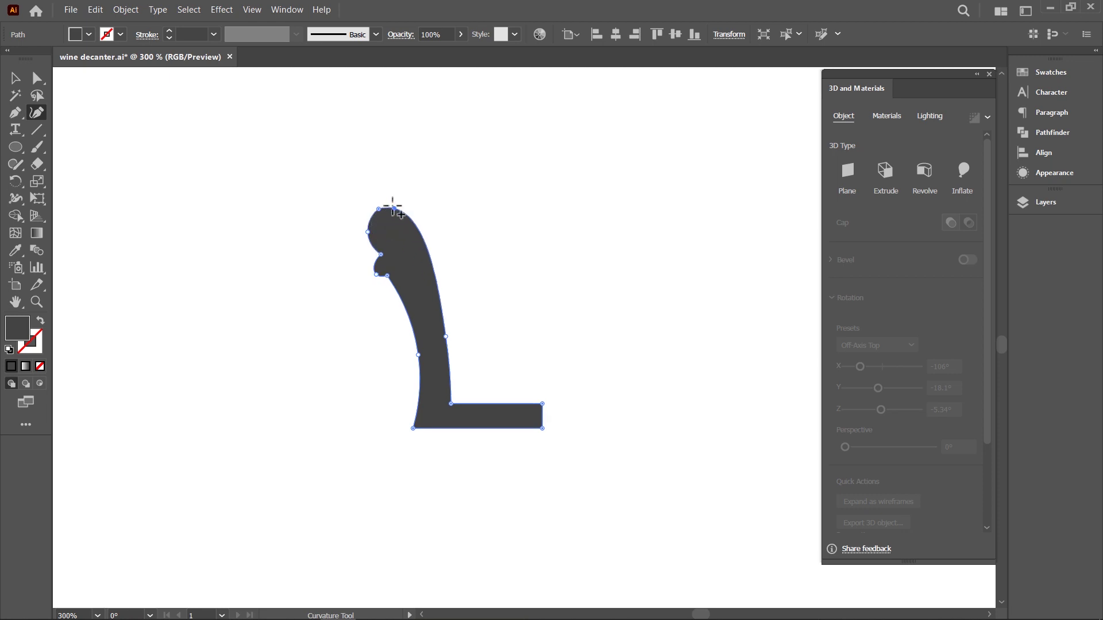
drag(393, 202, 397, 204)
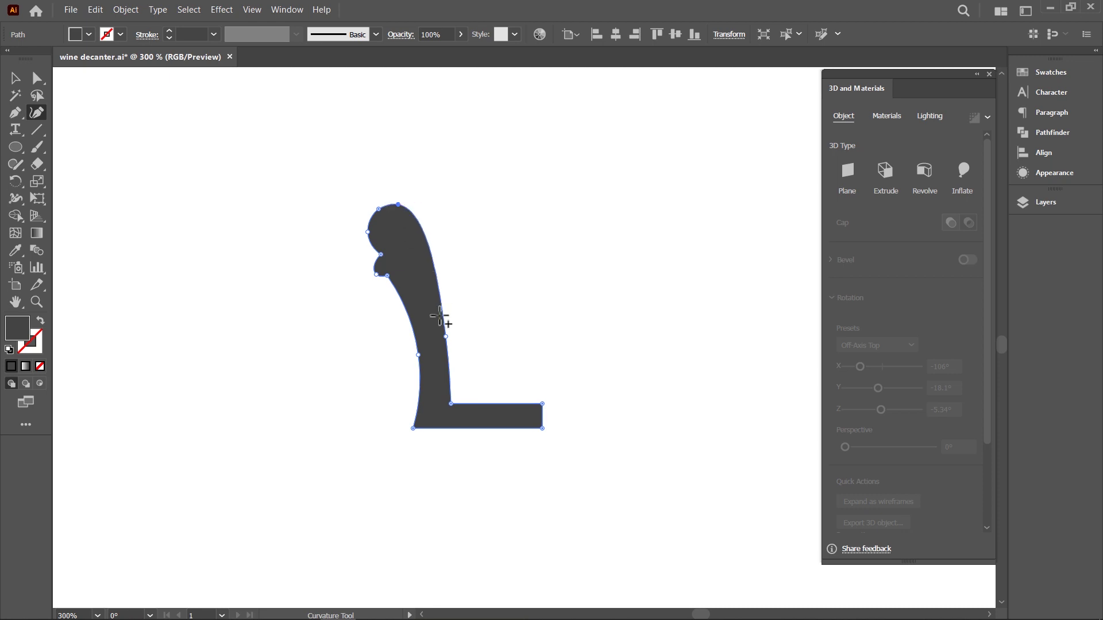
drag(446, 337, 454, 338)
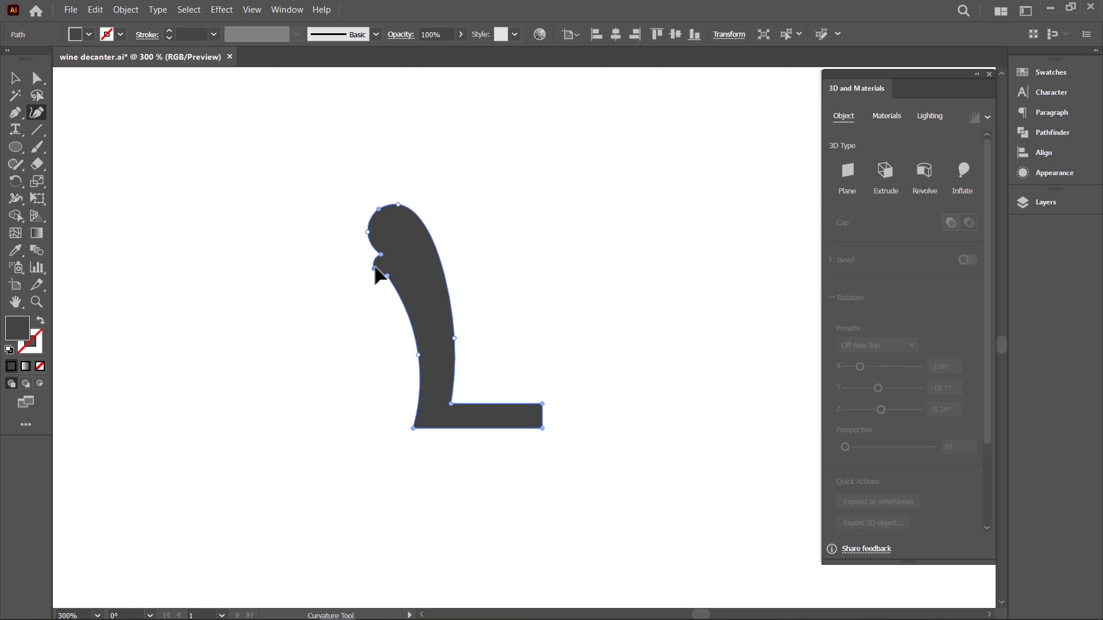
click(15, 78)
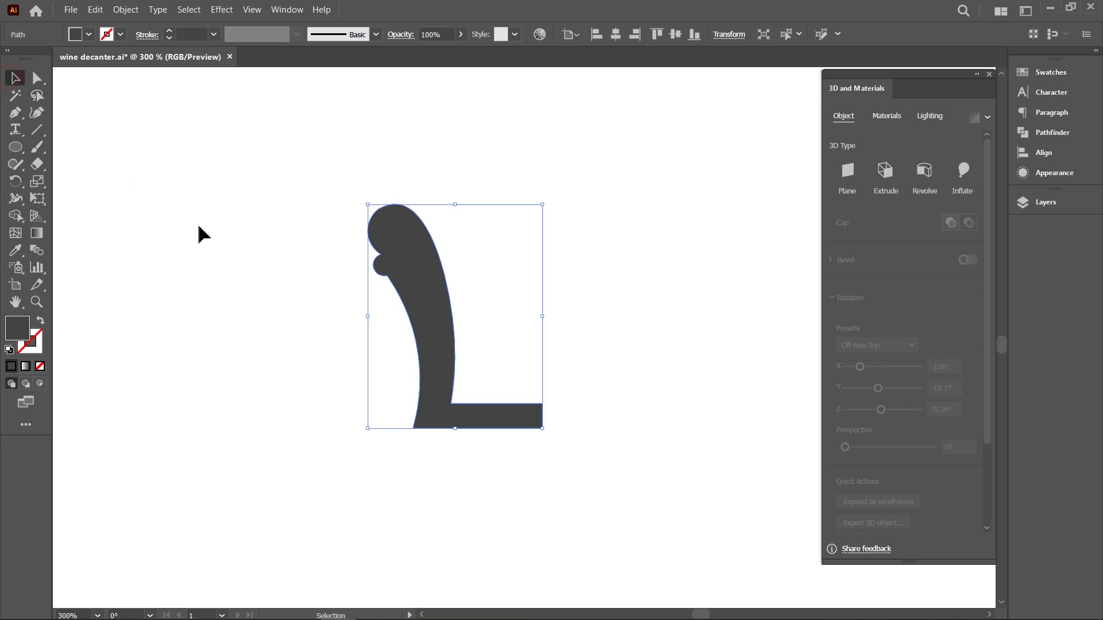
Step: Revolve the curved profile into 3D with Offset Direction set to Right Edge
click(354, 340)
click(417, 343)
scroll(451, 387, down, 1)
scroll(451, 386, down, 1)
scroll(450, 386, down, 2)
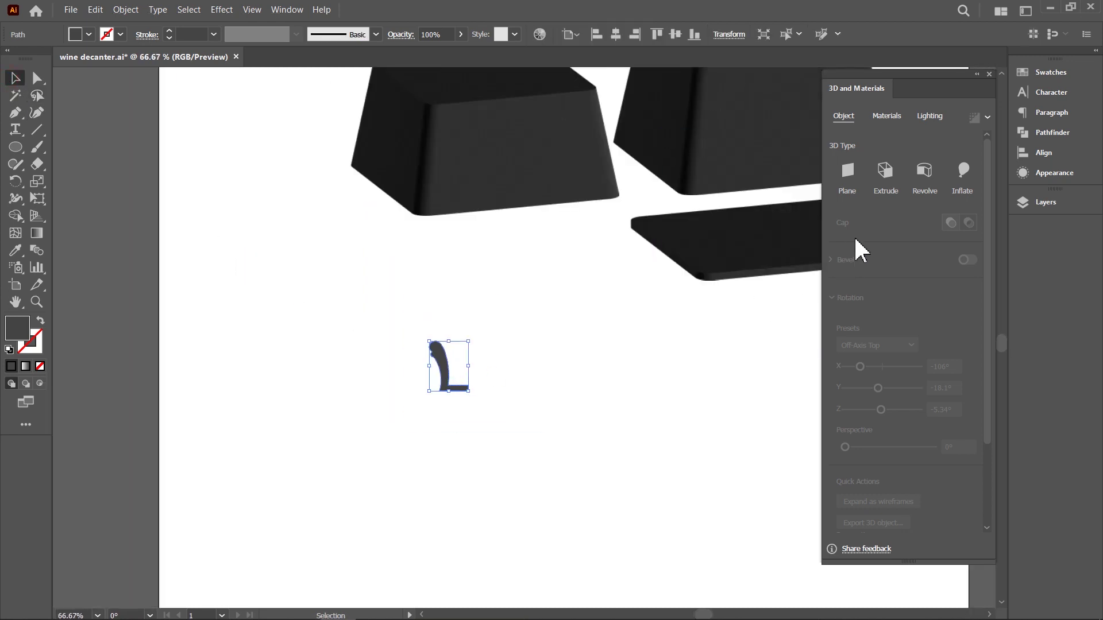
click(923, 172)
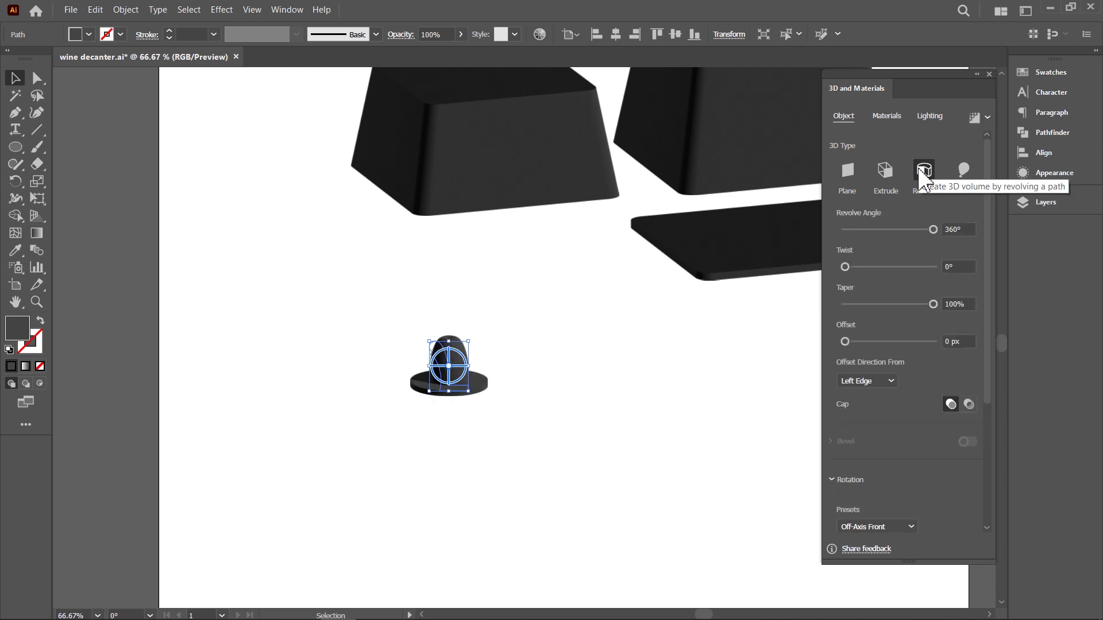
click(890, 383)
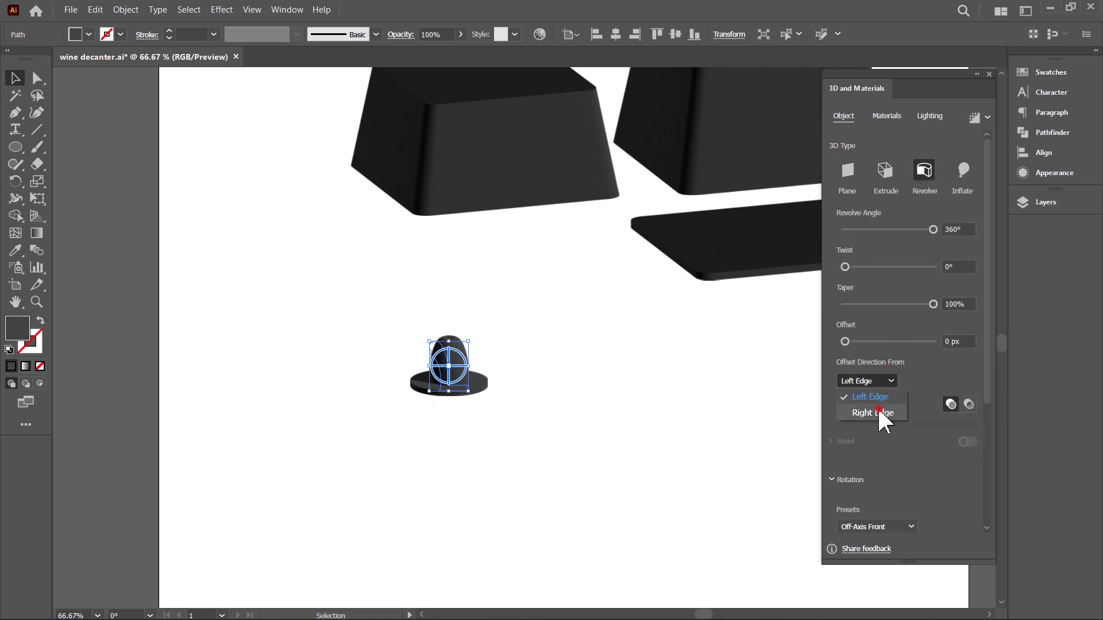
click(880, 412)
Step: Move the revolved stopper up onto the holed lid above the tall box
click(315, 505)
scroll(315, 505, down, 2)
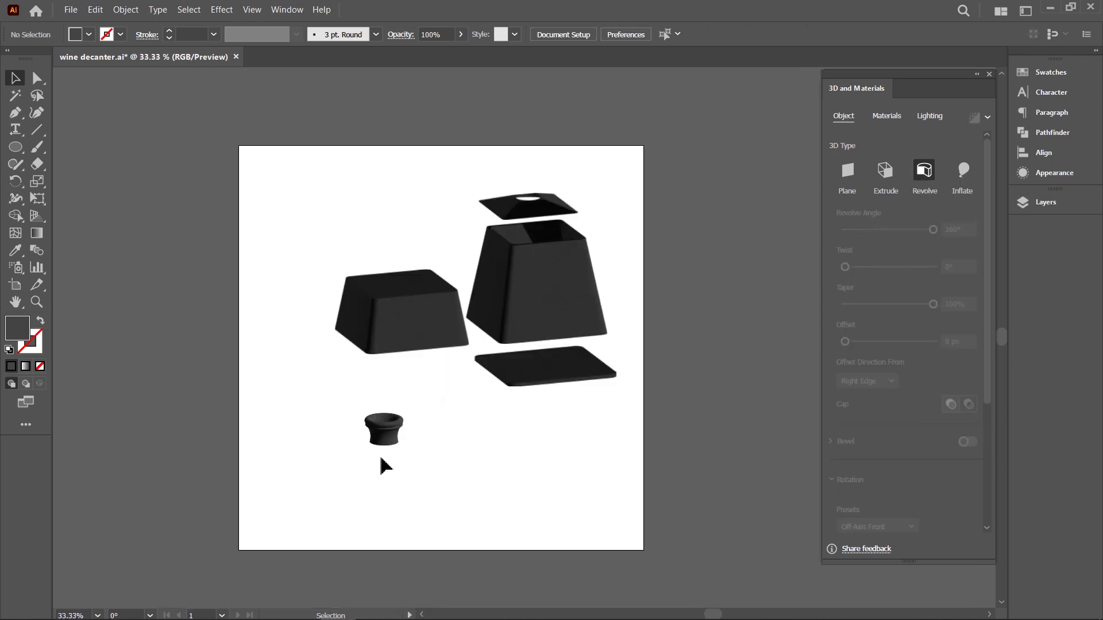
mouse_move(387, 443)
mouse_down()
mouse_move(517, 235)
mouse_move(527, 185)
mouse_up()
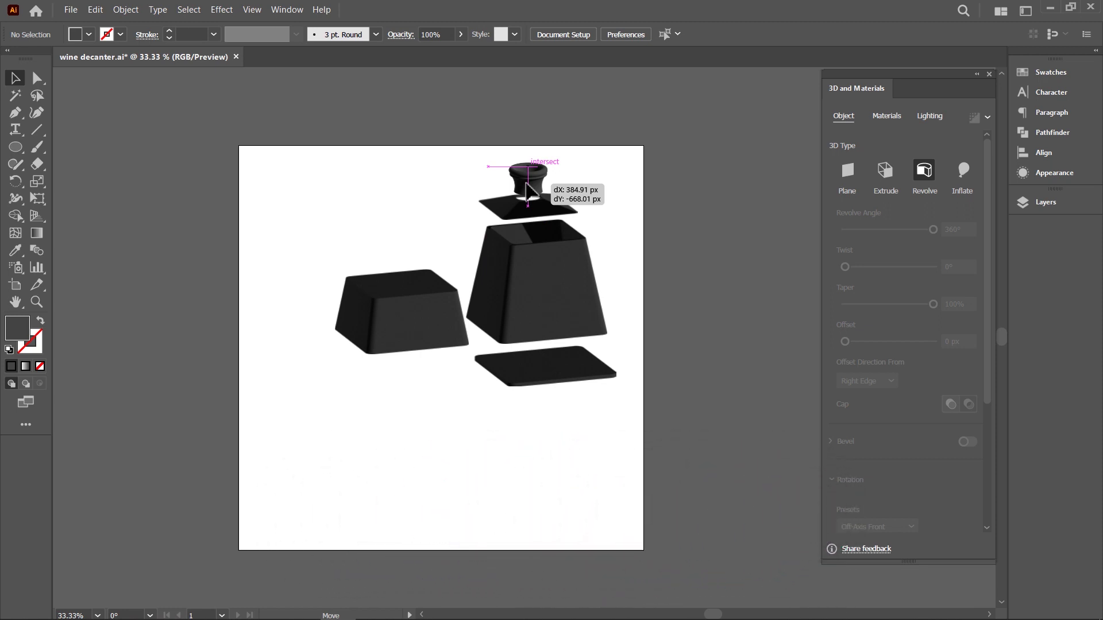
drag(526, 183, 526, 184)
scroll(423, 455, up, 2)
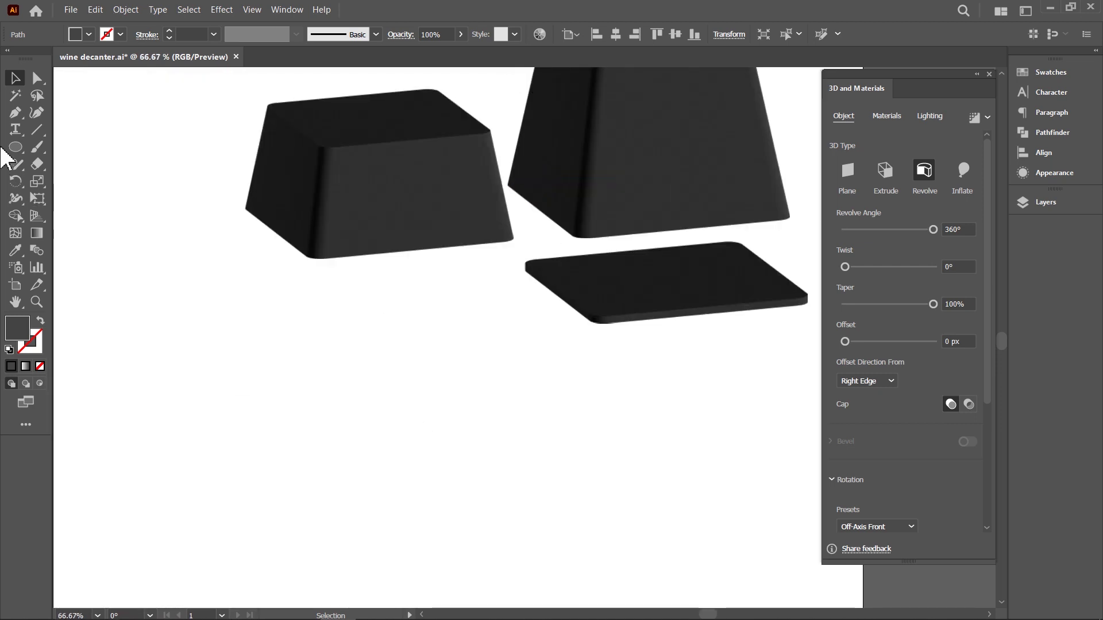
Step: Draw a small quadrilateral below the pieces with the Pen tool
click(17, 114)
drag(366, 494, 334, 493)
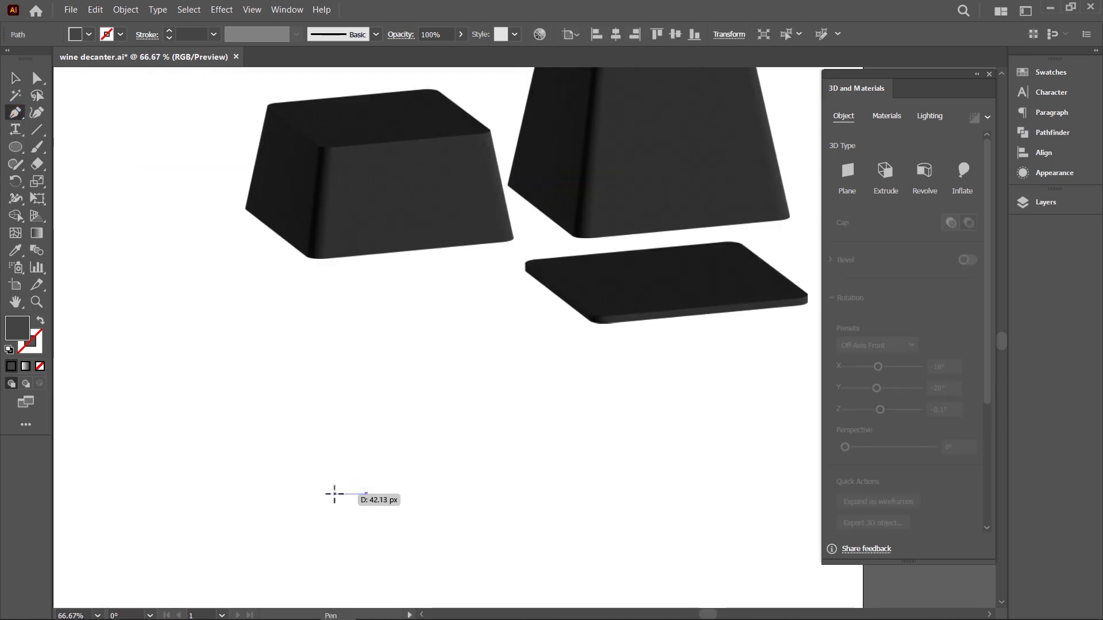
drag(316, 426, 362, 428)
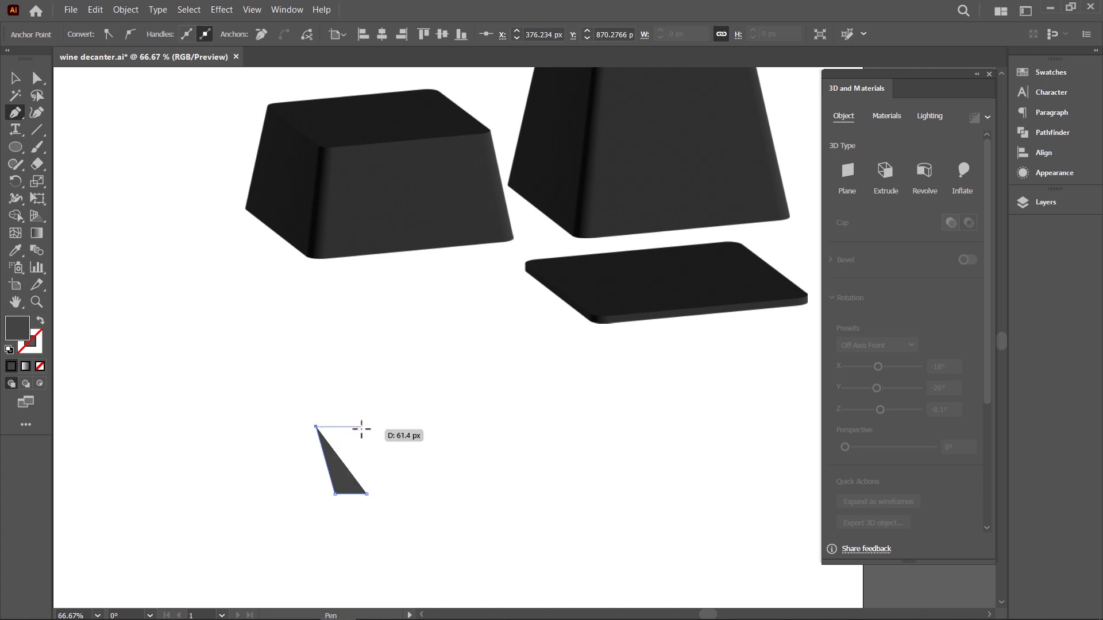
click(367, 426)
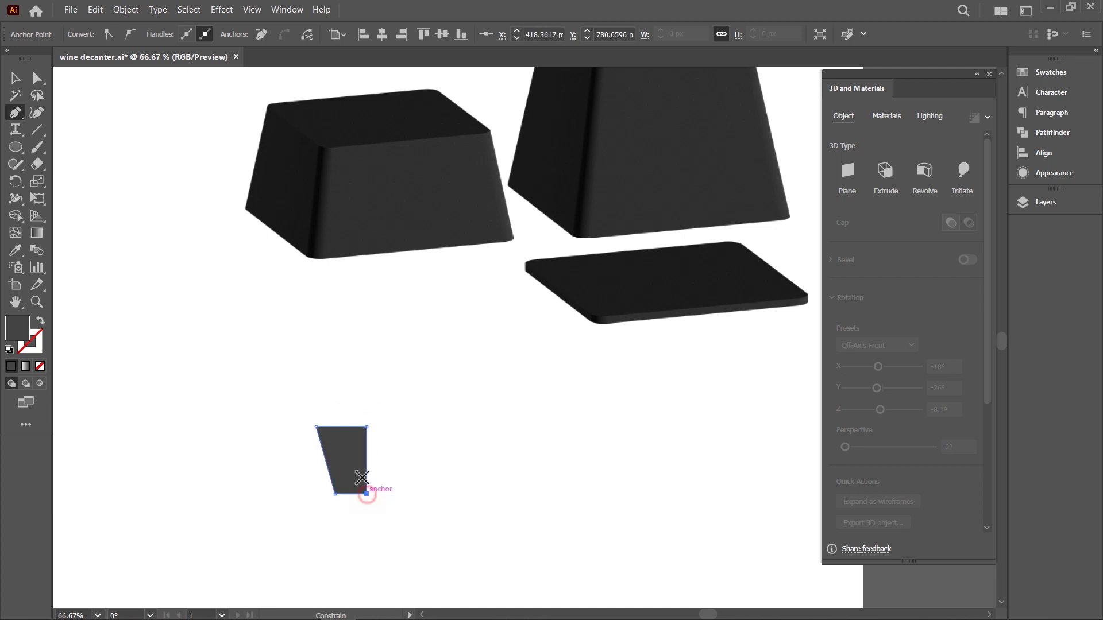
Step: Adjust the corner anchors to shape the quadrilateral into a slanted trapezoid
click(36, 78)
drag(336, 495, 343, 495)
drag(316, 426, 323, 428)
drag(343, 495, 347, 496)
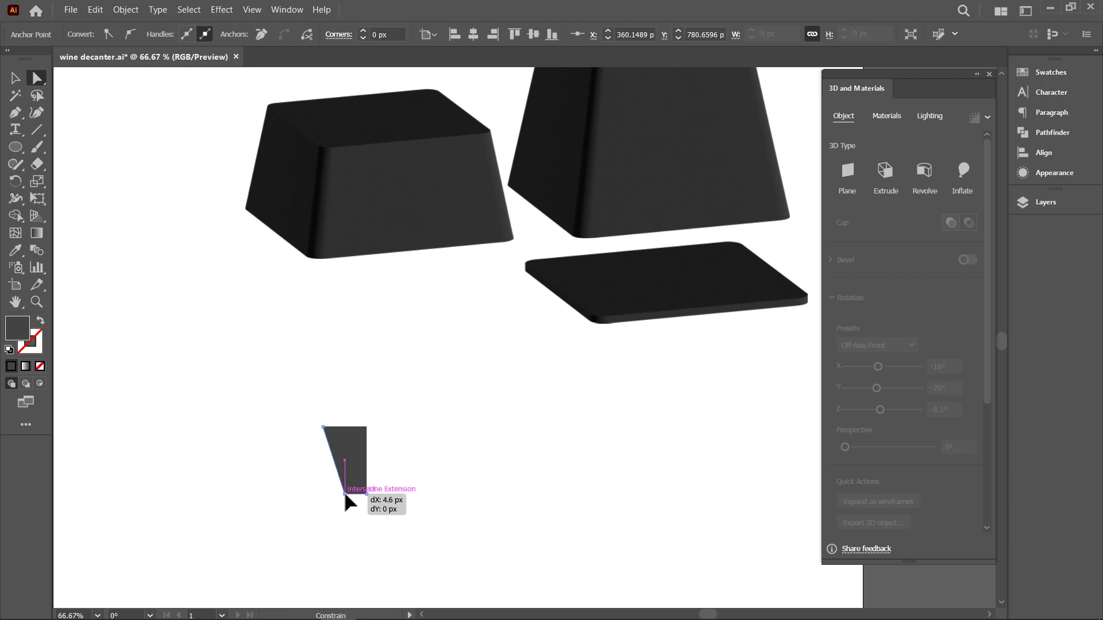
drag(349, 503, 345, 495)
Step: Revolve the trapezoid 360° around its right edge into a tapered cone
click(15, 78)
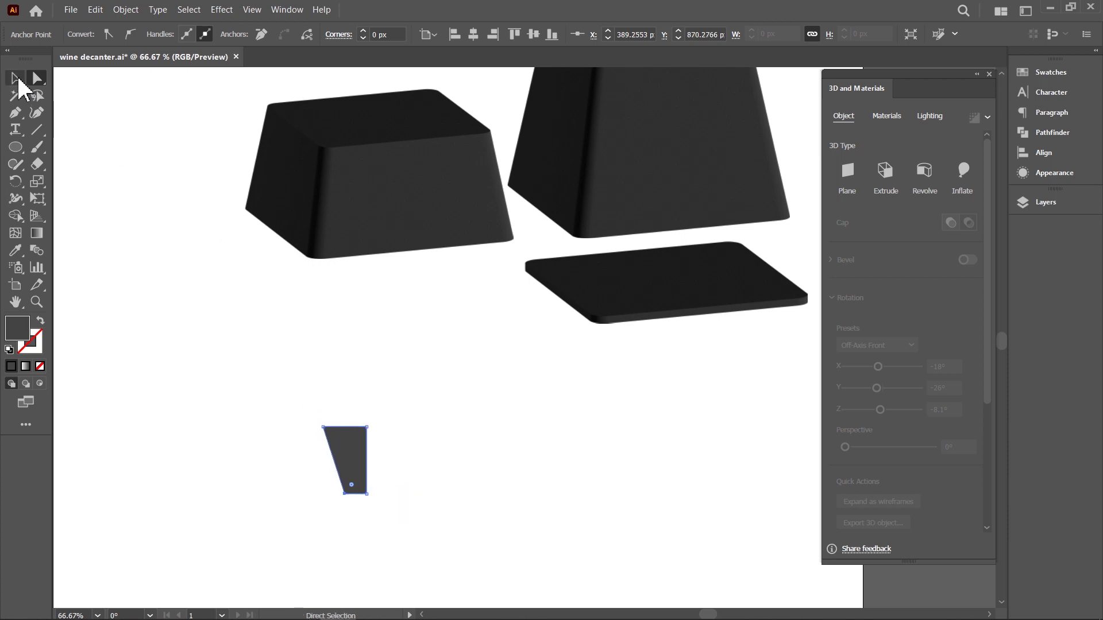
click(925, 172)
click(862, 381)
click(869, 414)
click(489, 448)
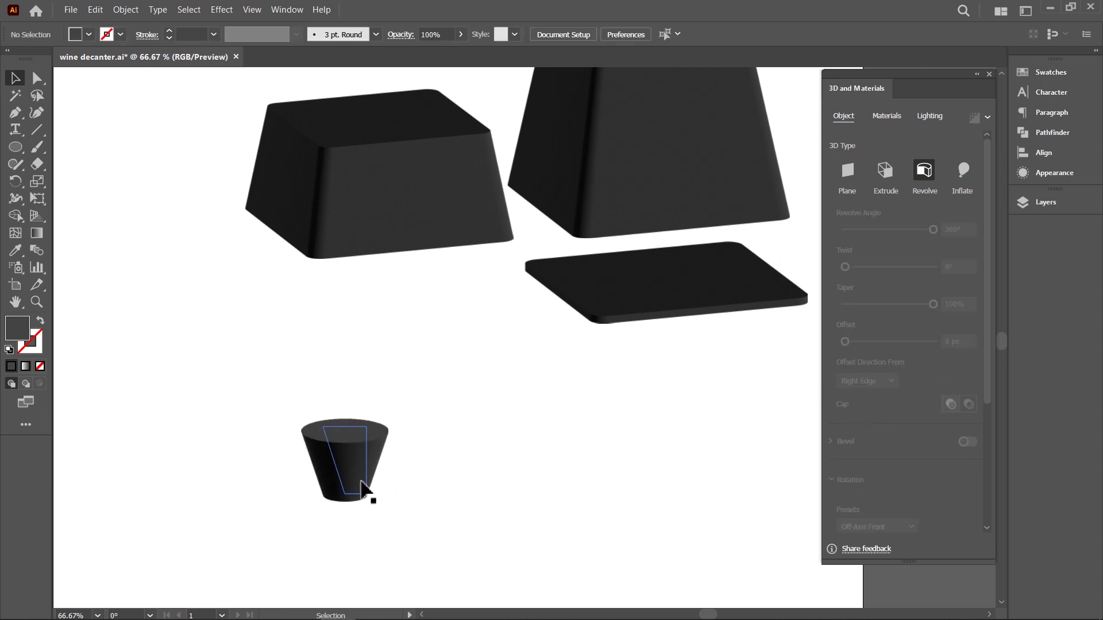
Step: Move the cone above the neck piece and narrow it slightly
scroll(361, 489, up, 3)
scroll(374, 524, up, 3)
alt+scroll(376, 529, down, 1)
mouse_move(368, 568)
mouse_down()
mouse_move(574, 99)
mouse_move(574, 109)
mouse_up()
alt+scroll(575, 109, up, 2)
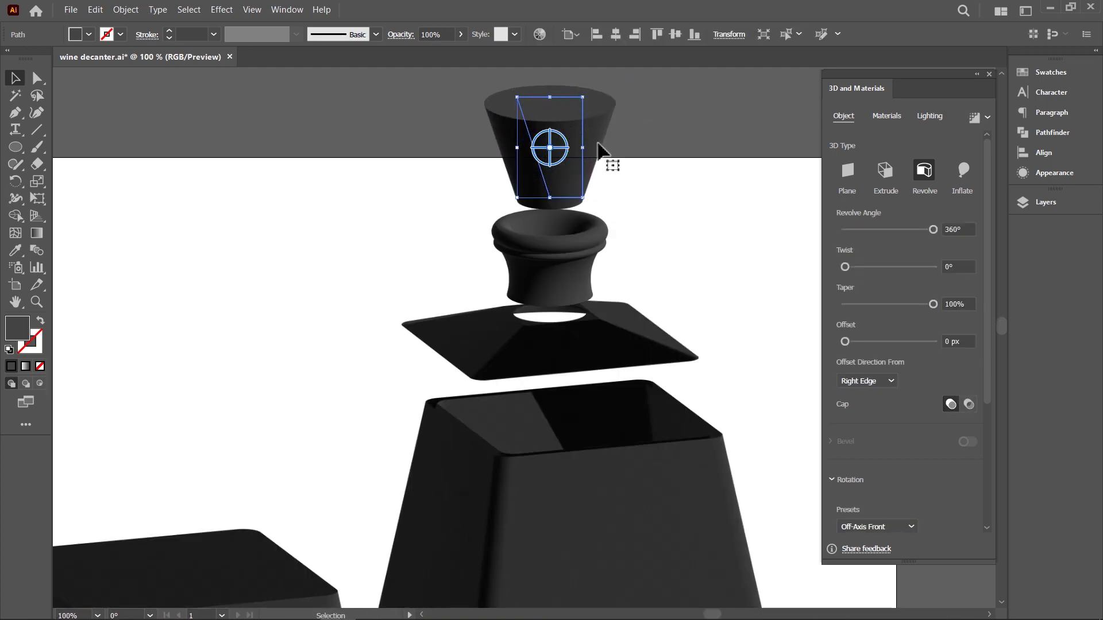
mouse_move(583, 147)
mouse_down()
mouse_move(570, 147)
mouse_move(590, 125)
mouse_move(562, 97)
mouse_move(554, 104)
mouse_up()
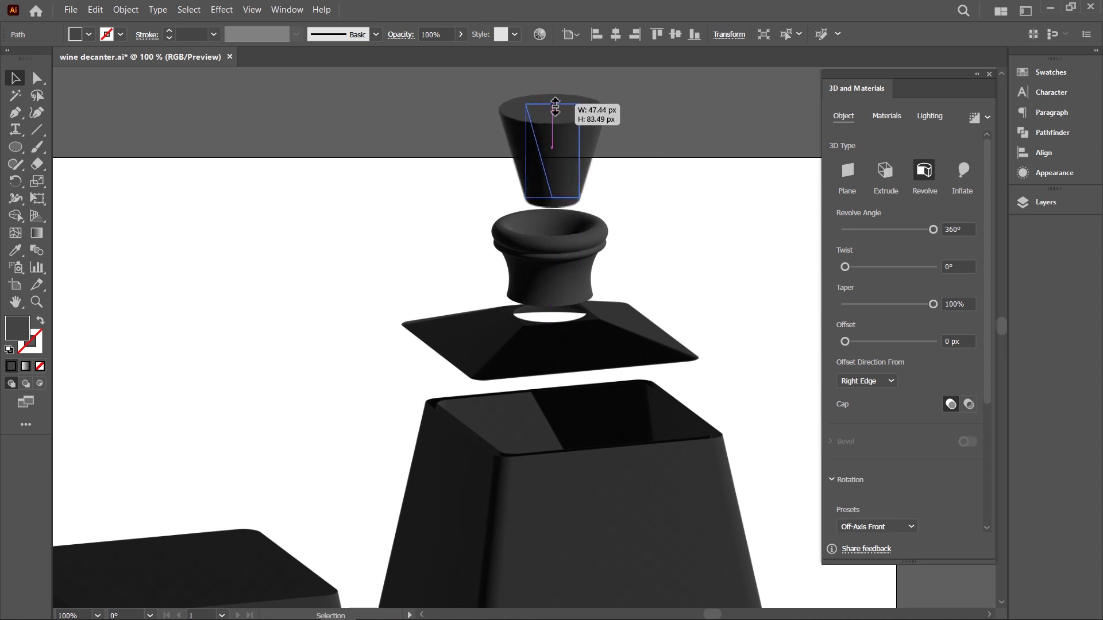
Step: Round the cork's top-left and bottom-right corners with corner widgets
click(37, 77)
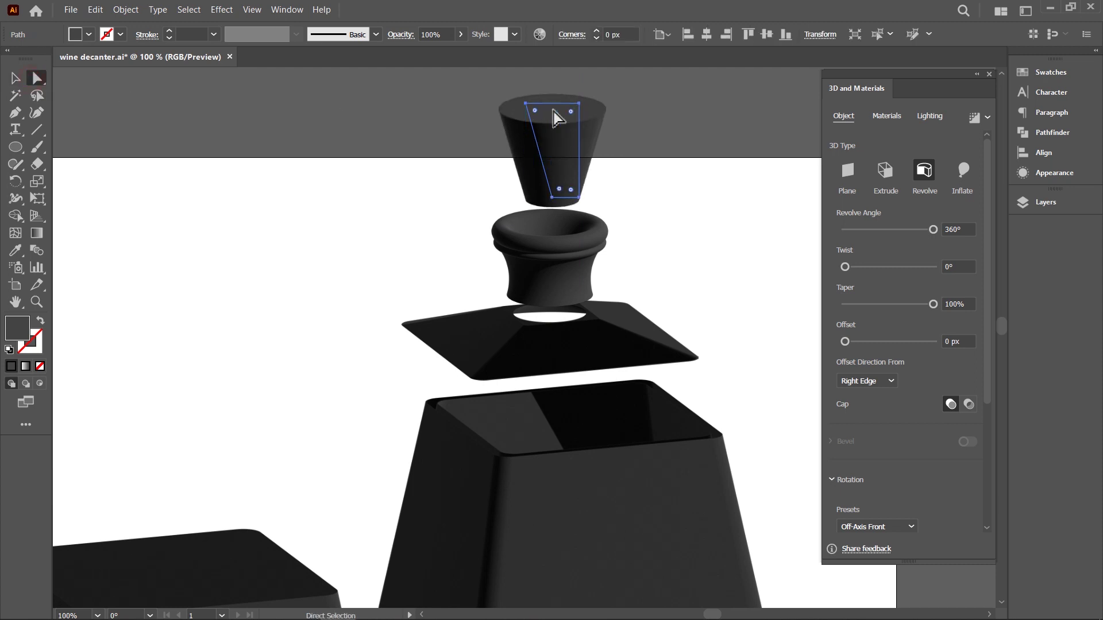
drag(535, 110, 544, 119)
drag(559, 187, 561, 194)
click(439, 207)
click(15, 77)
alt+scroll(534, 244, down, 2)
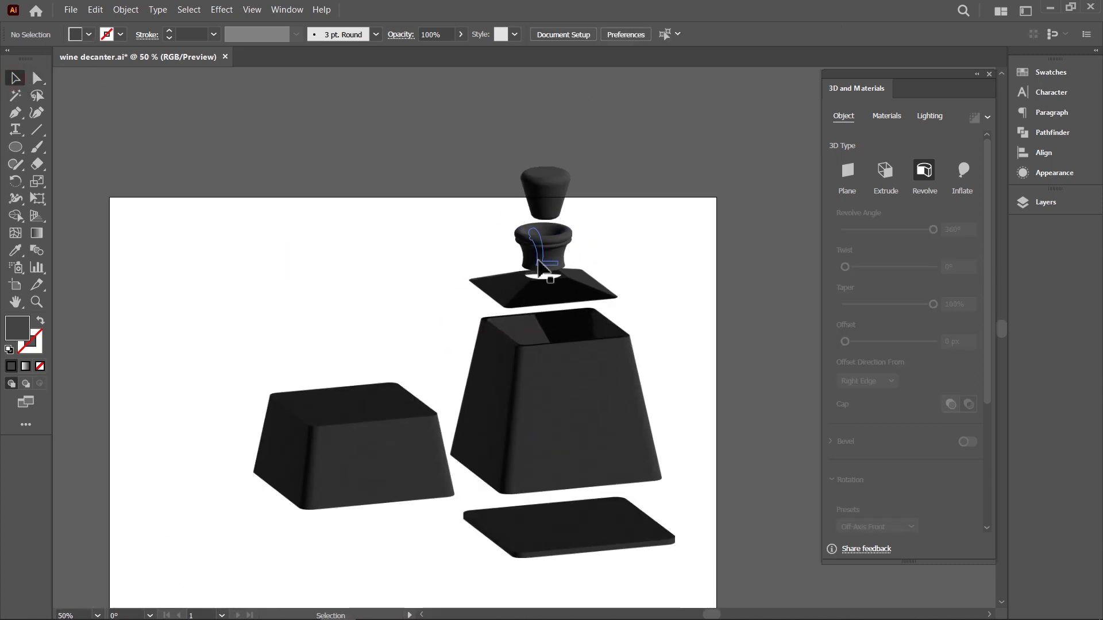
scroll(546, 299, down, 2)
click(550, 363)
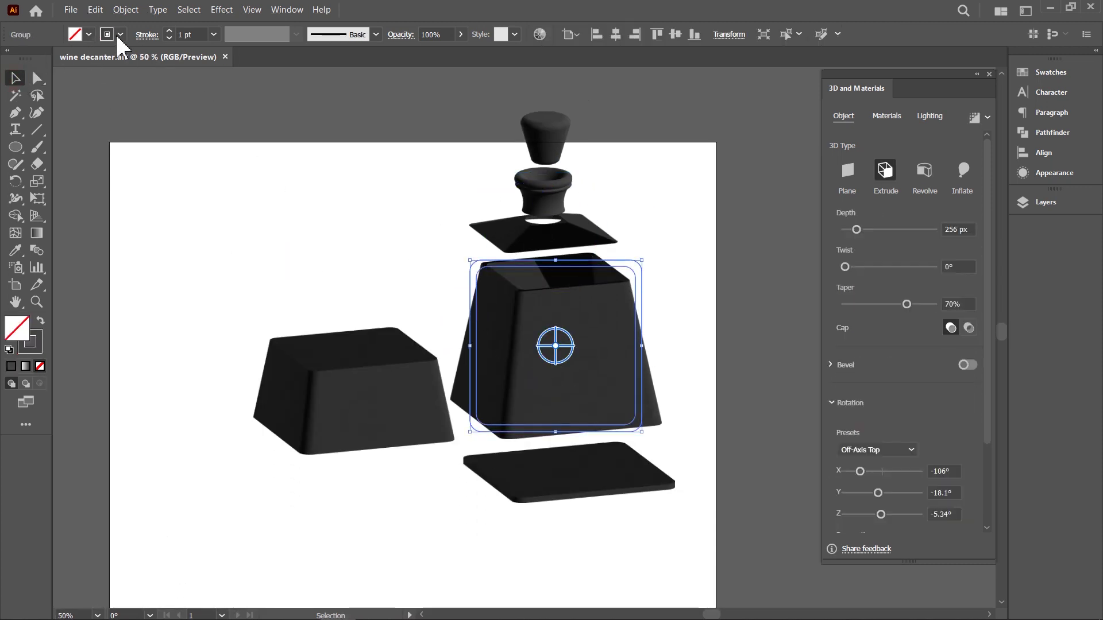
Step: Add the decanter body as an export asset named 'body'
click(71, 10)
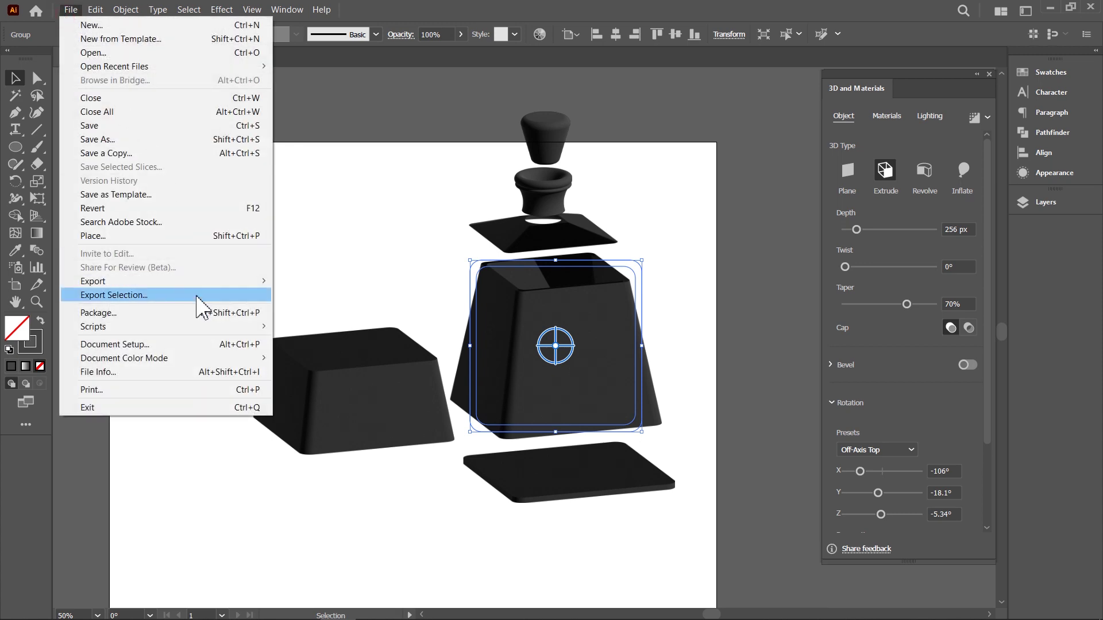
click(115, 294)
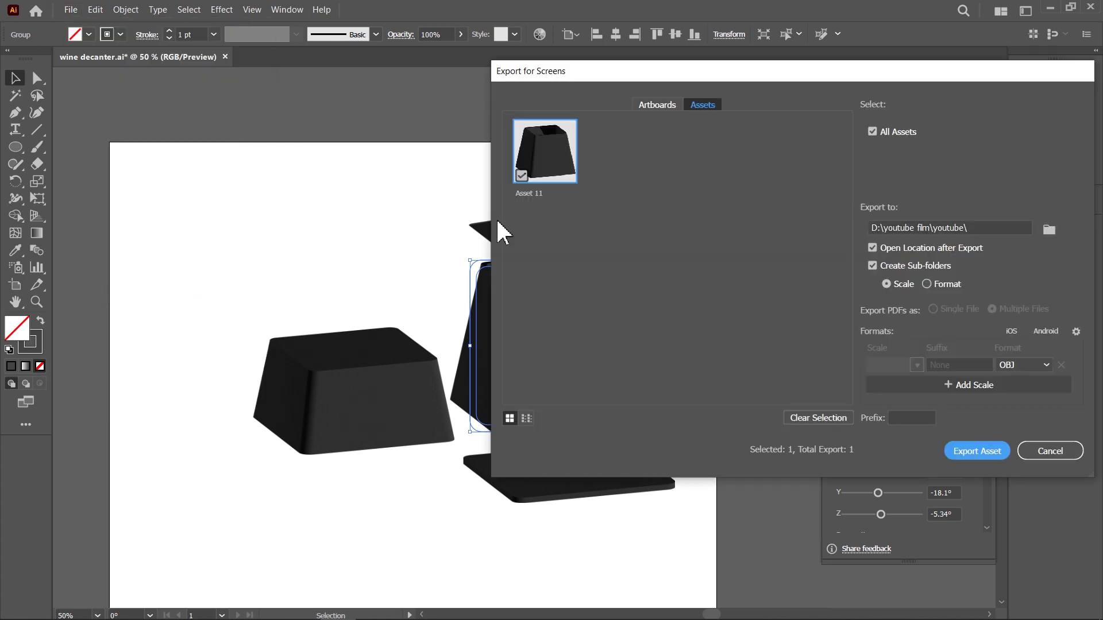
click(529, 194)
drag(558, 193, 493, 189)
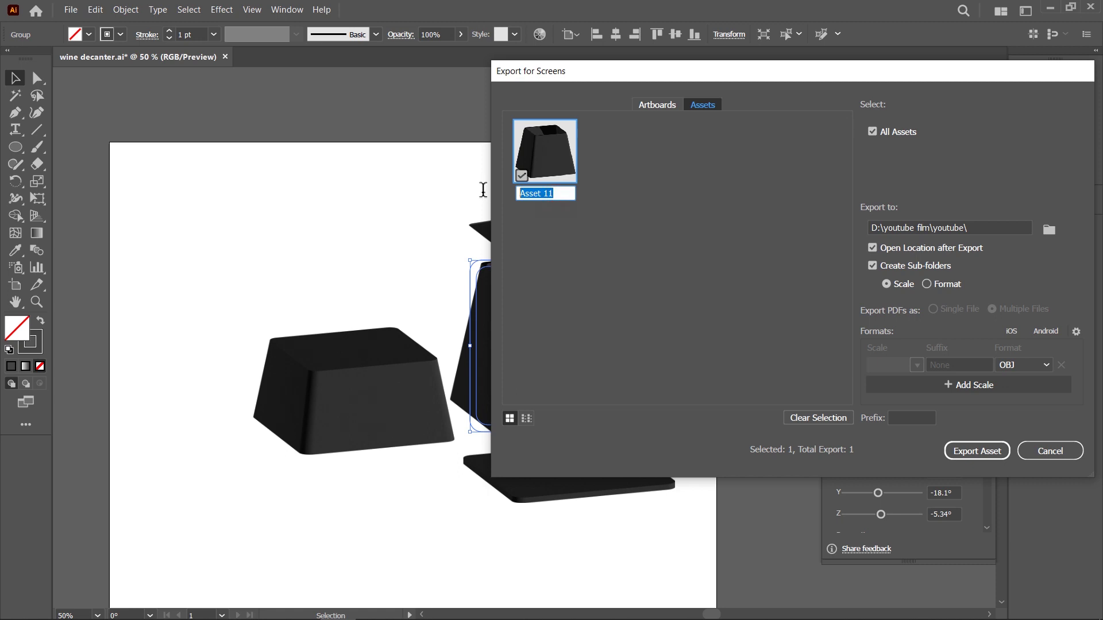
text(body)
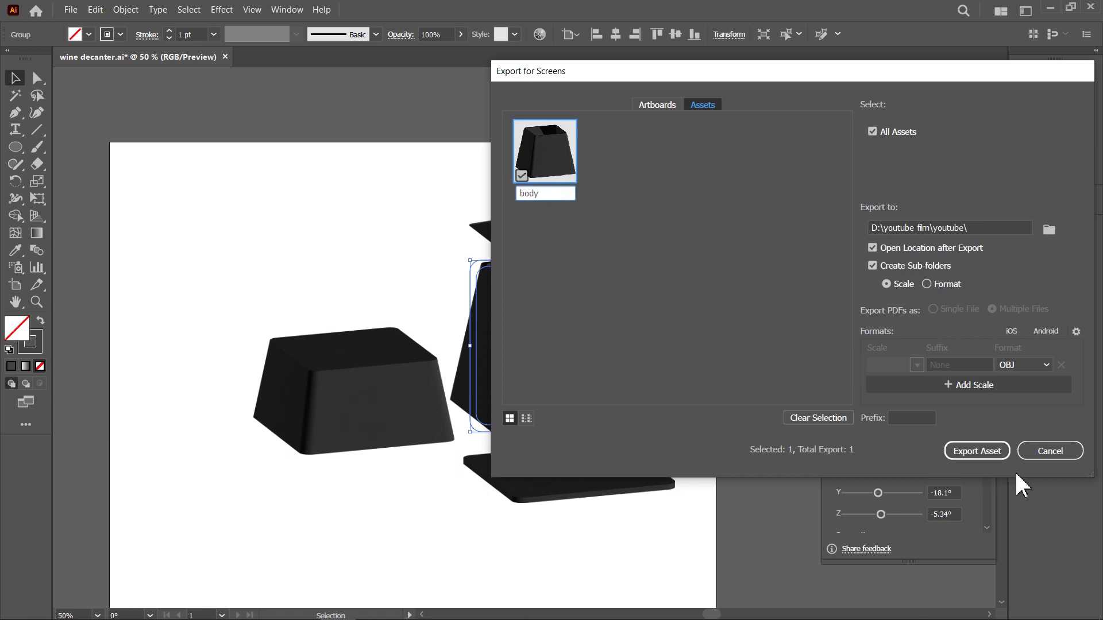
click(1050, 451)
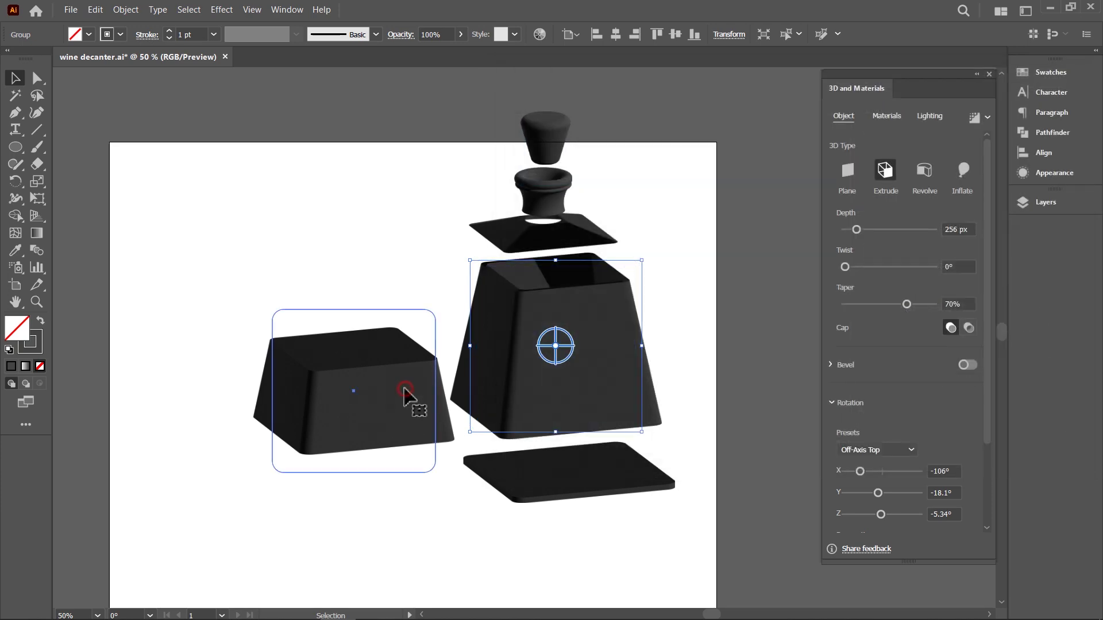
Step: Add the wine block as an export asset named 'wine'
click(407, 382)
click(71, 9)
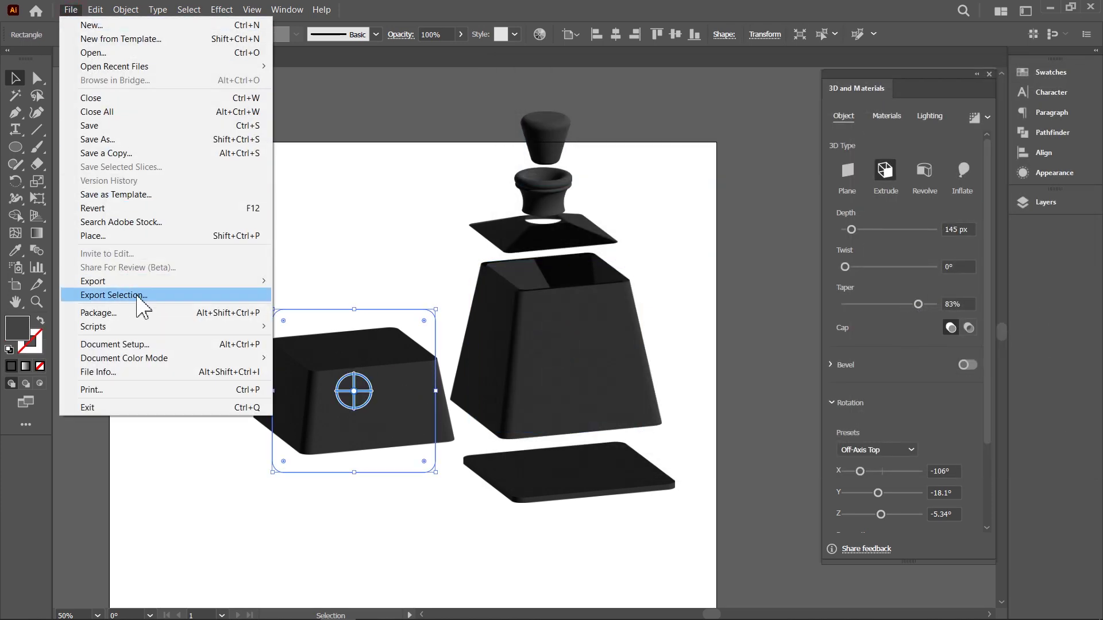
click(138, 295)
double_click(609, 193)
text(wine)
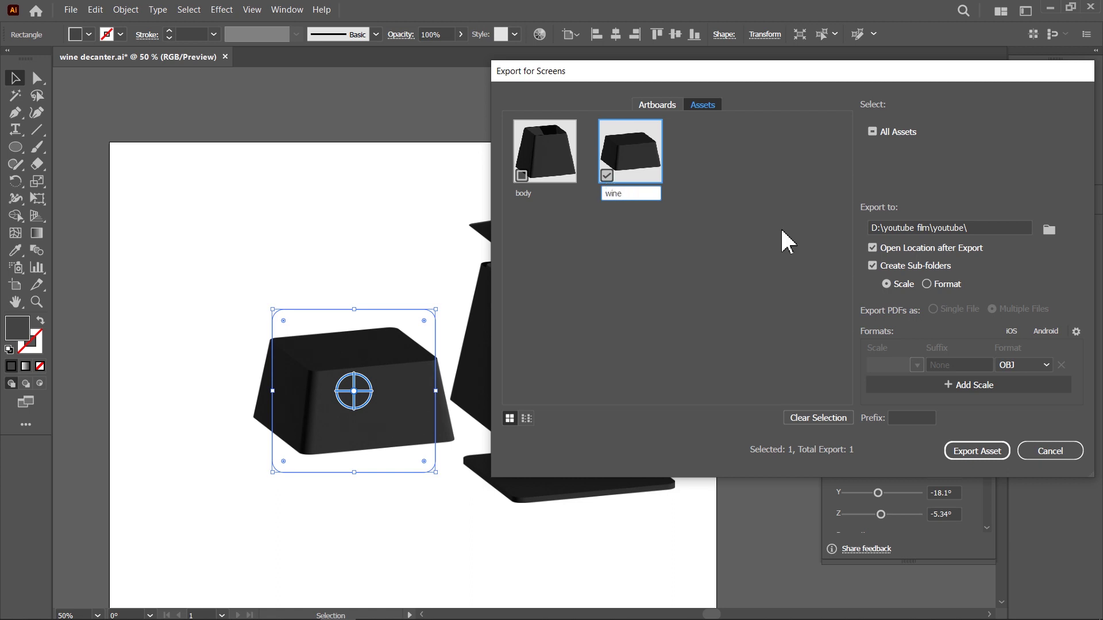
click(1051, 451)
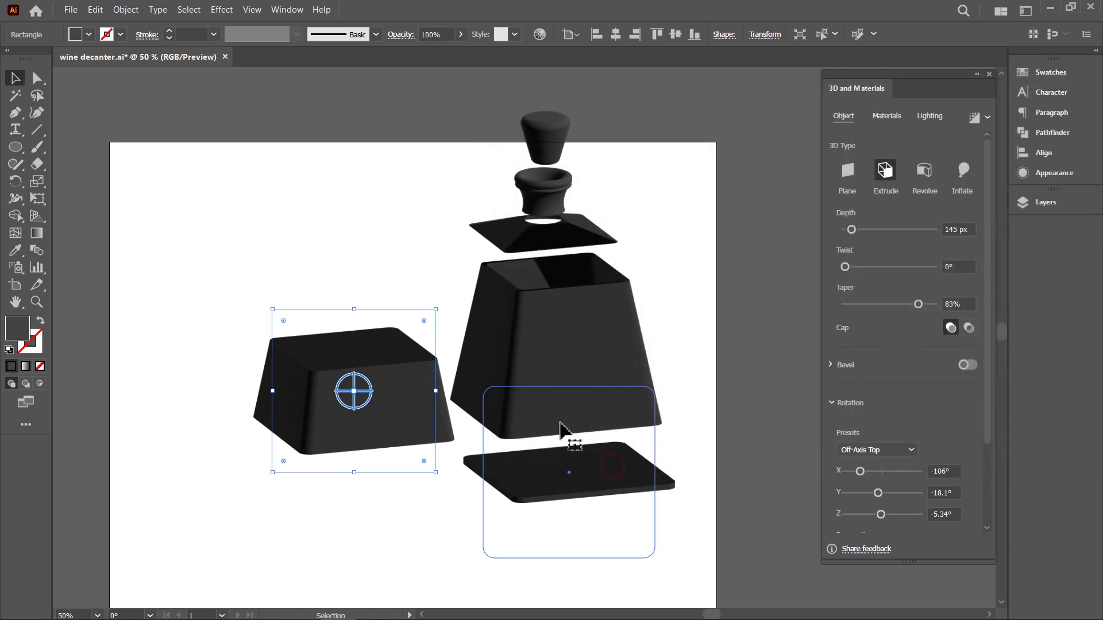
Step: Add the bottom plate as an export asset named 'base'
click(560, 423)
click(71, 10)
click(170, 294)
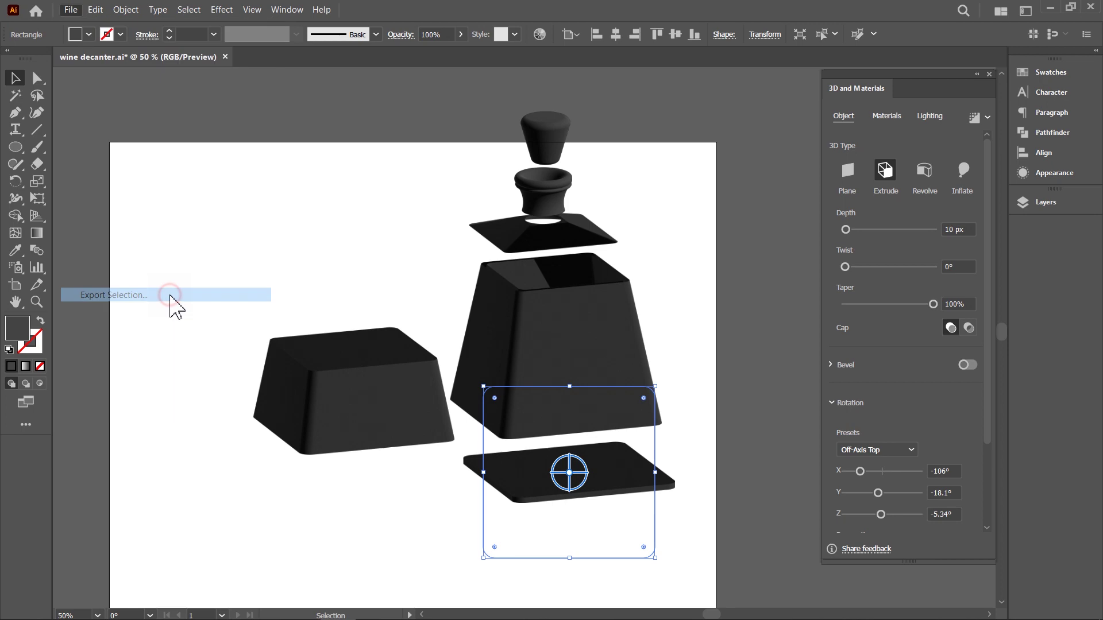
double_click(692, 193)
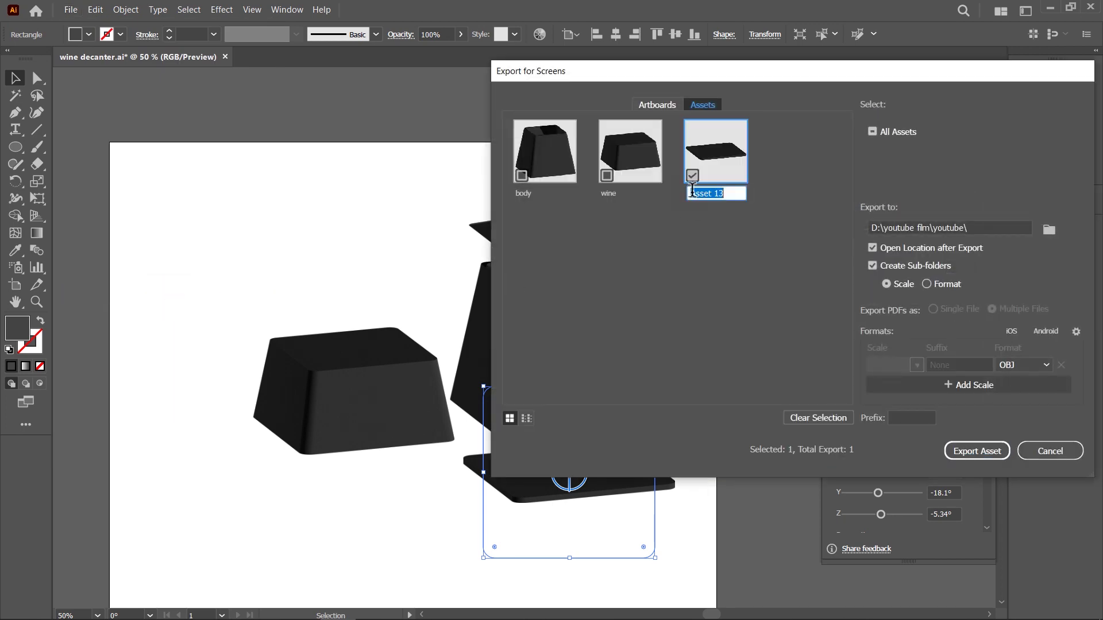
click(1051, 451)
click(576, 251)
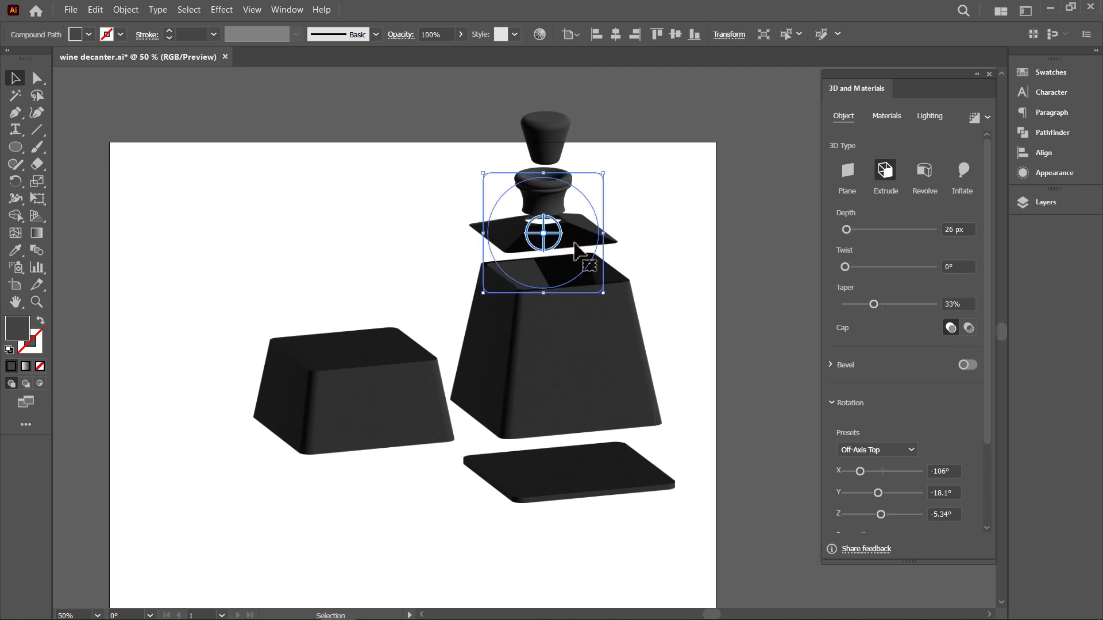
Step: Add the stopper plate as an export asset named 'top'
click(71, 10)
click(118, 296)
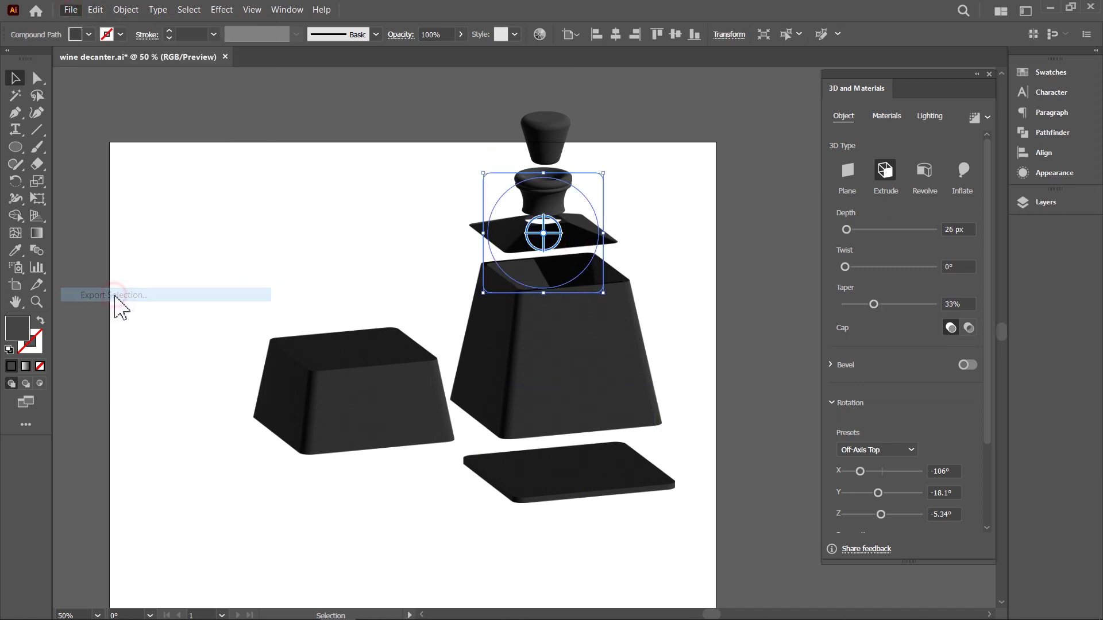
double_click(792, 193)
text(top)
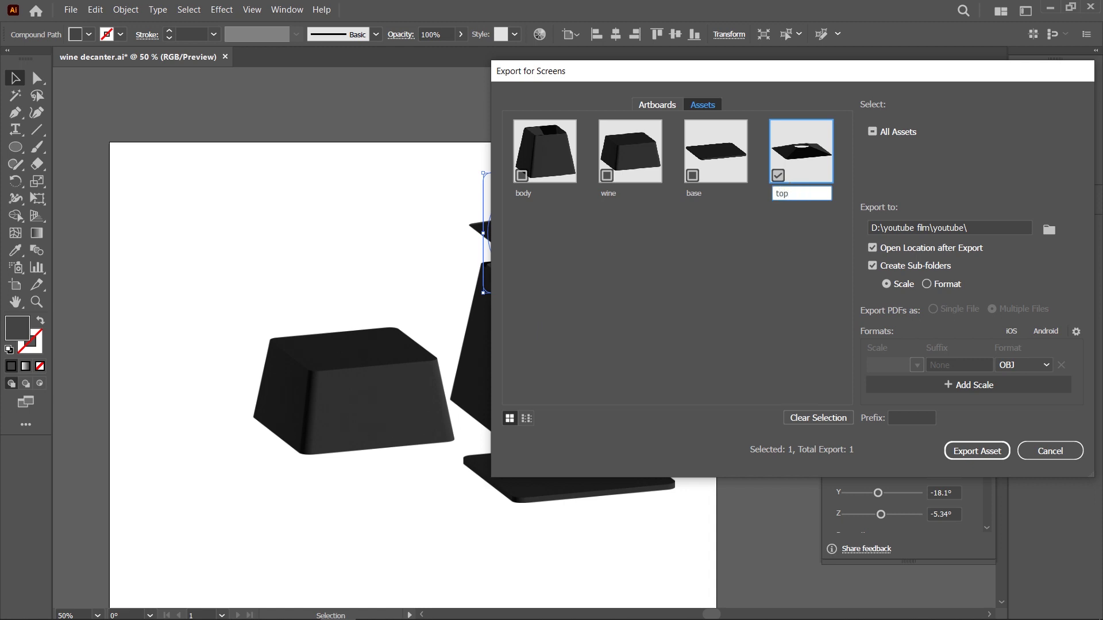
click(1057, 451)
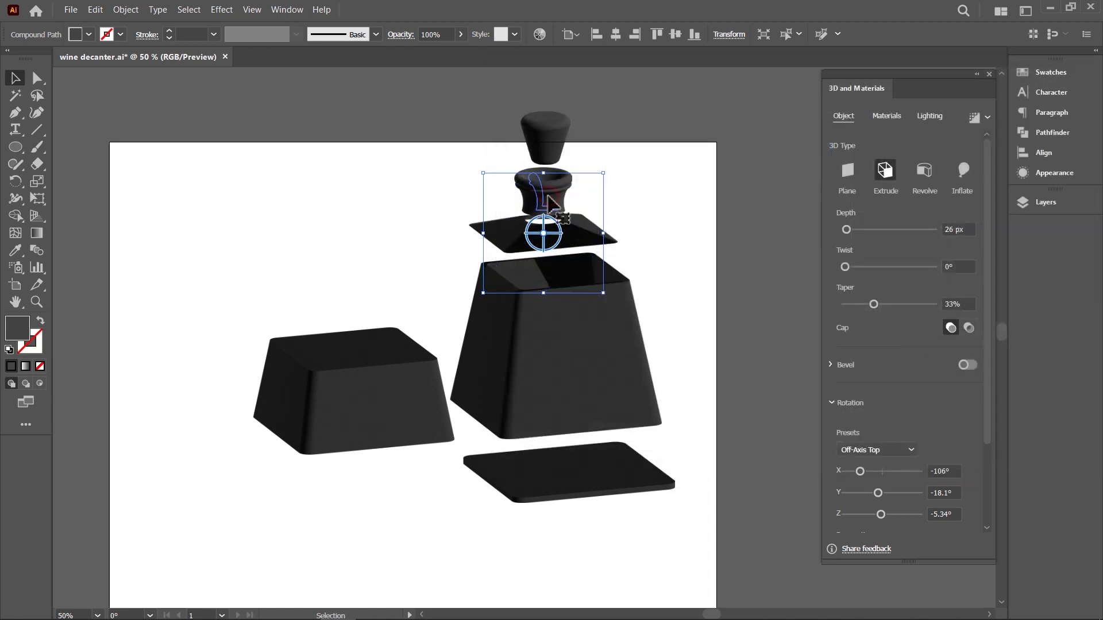
Step: Add the neck piece and cork as export assets named 'finish' and 'cork'
click(70, 9)
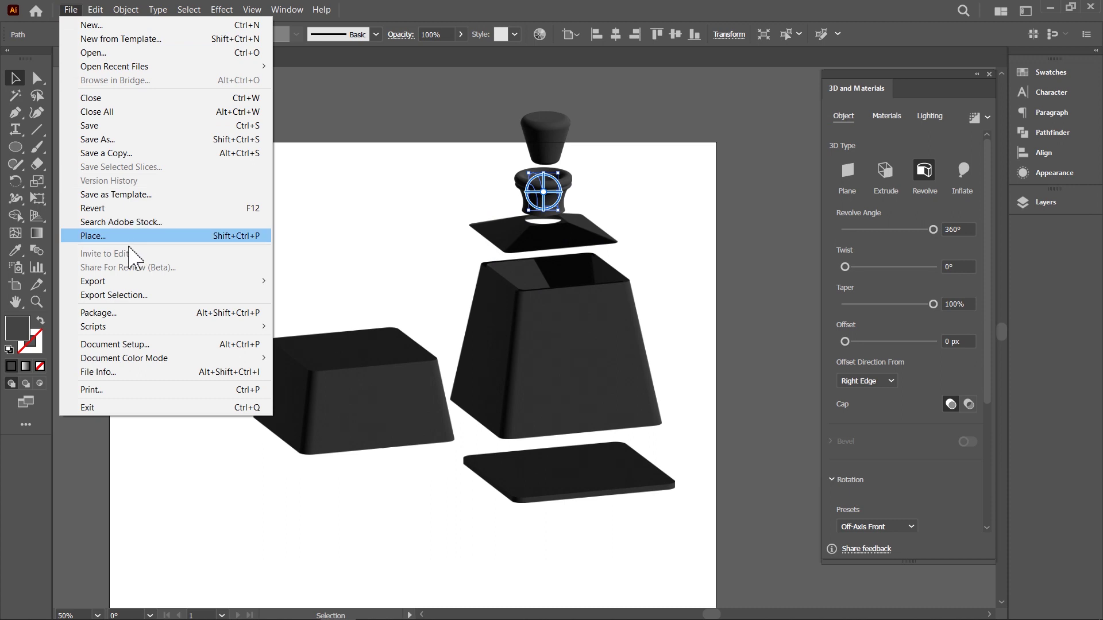
click(128, 295)
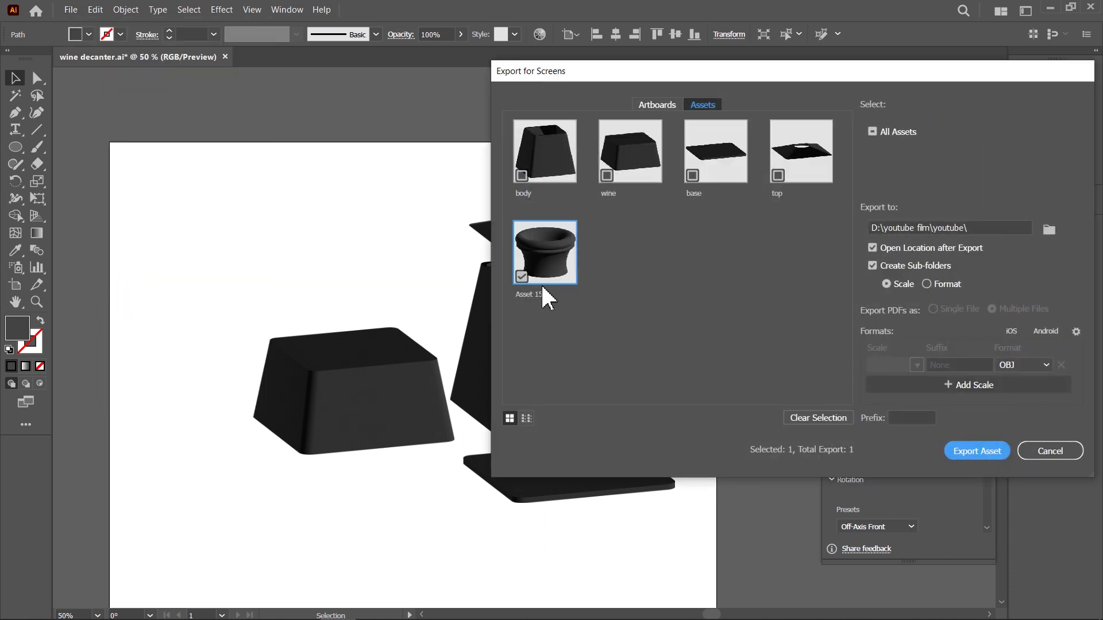
double_click(538, 293)
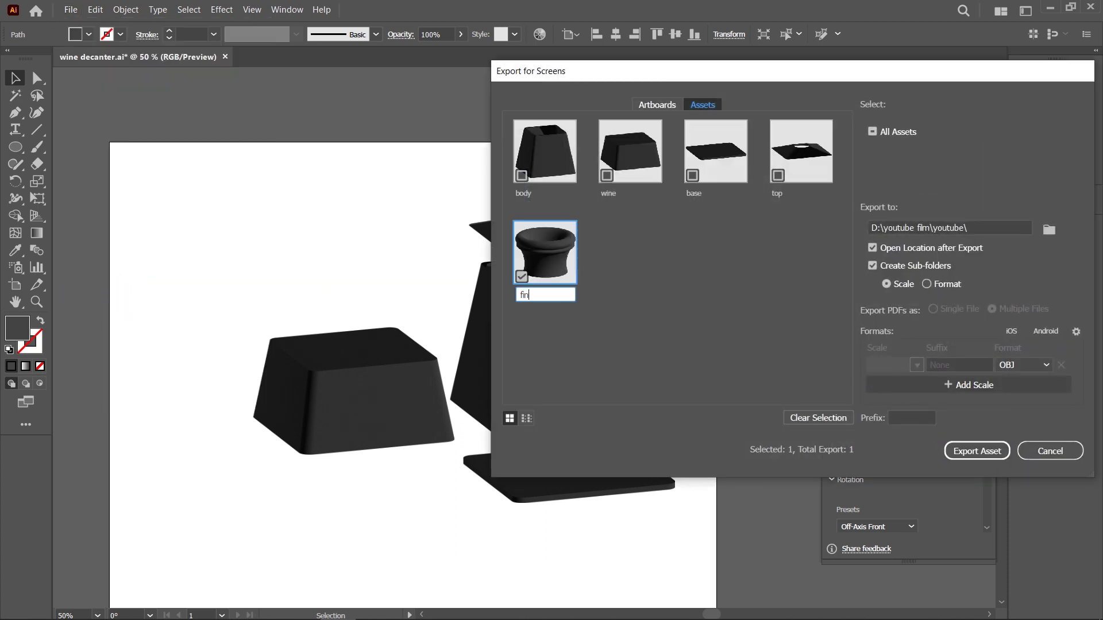
text(finish)
click(1055, 452)
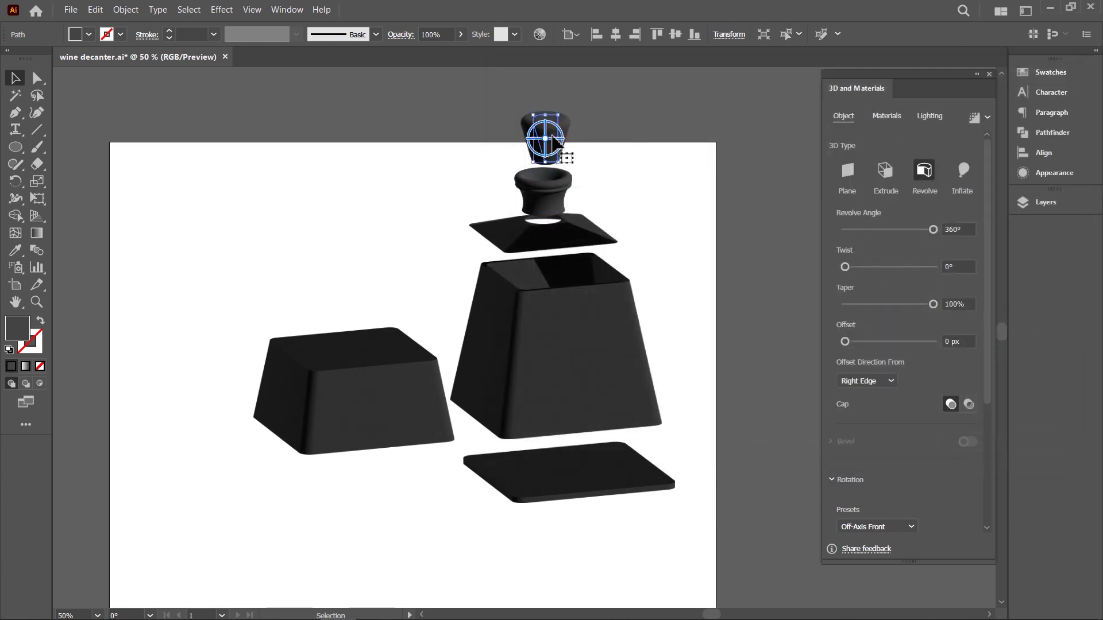
click(74, 10)
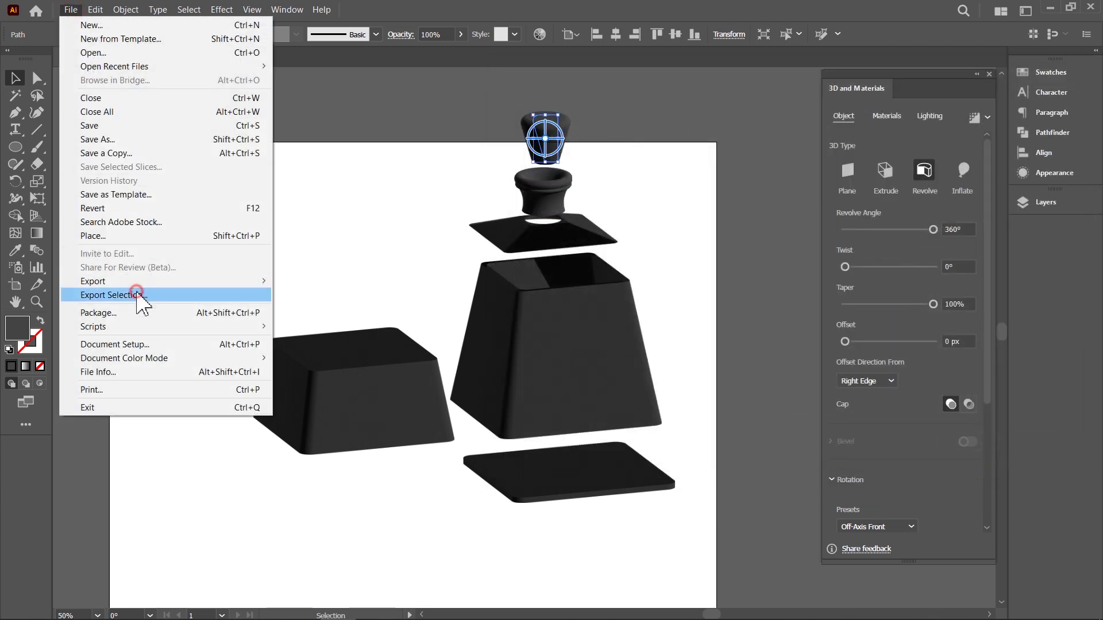
click(139, 294)
double_click(620, 295)
text(cork)
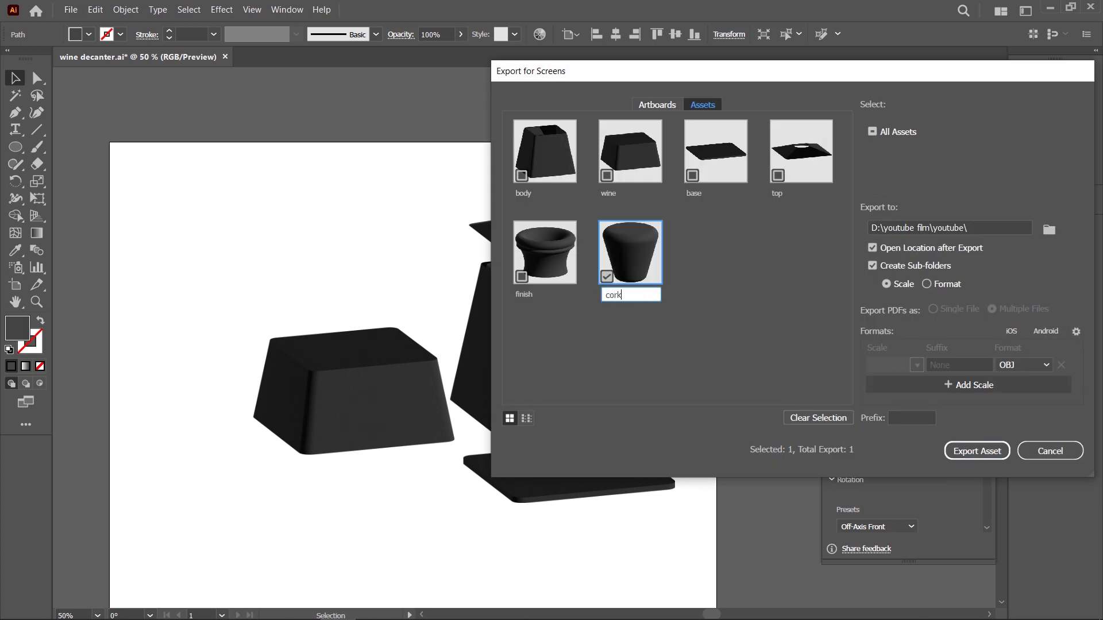
Step: Select all six assets and export them in OBJ format
click(522, 276)
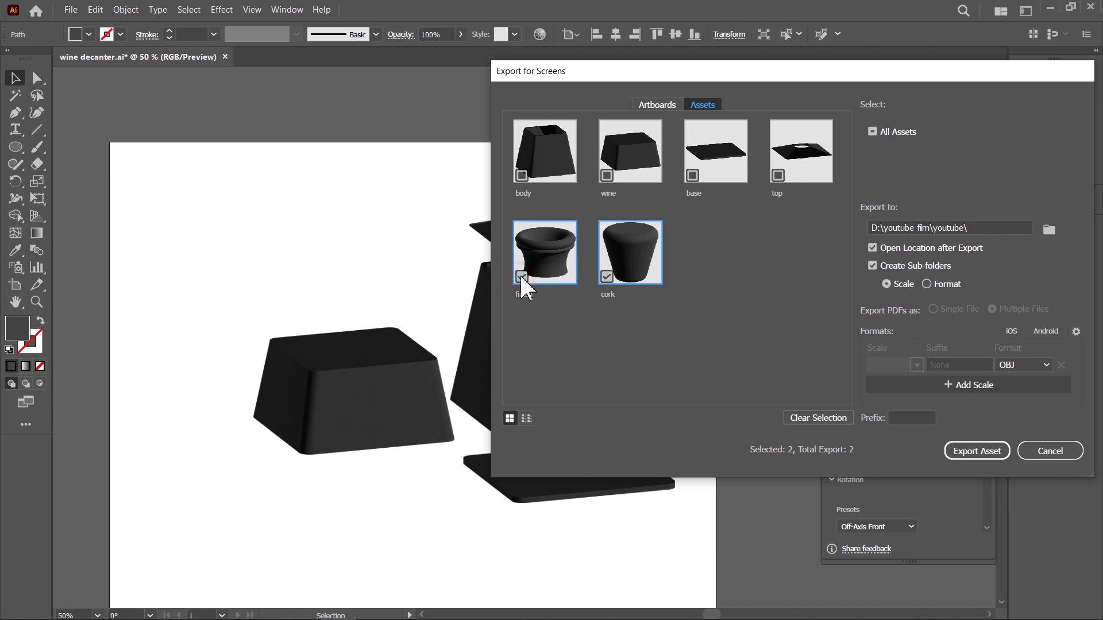
click(772, 178)
click(692, 175)
click(606, 176)
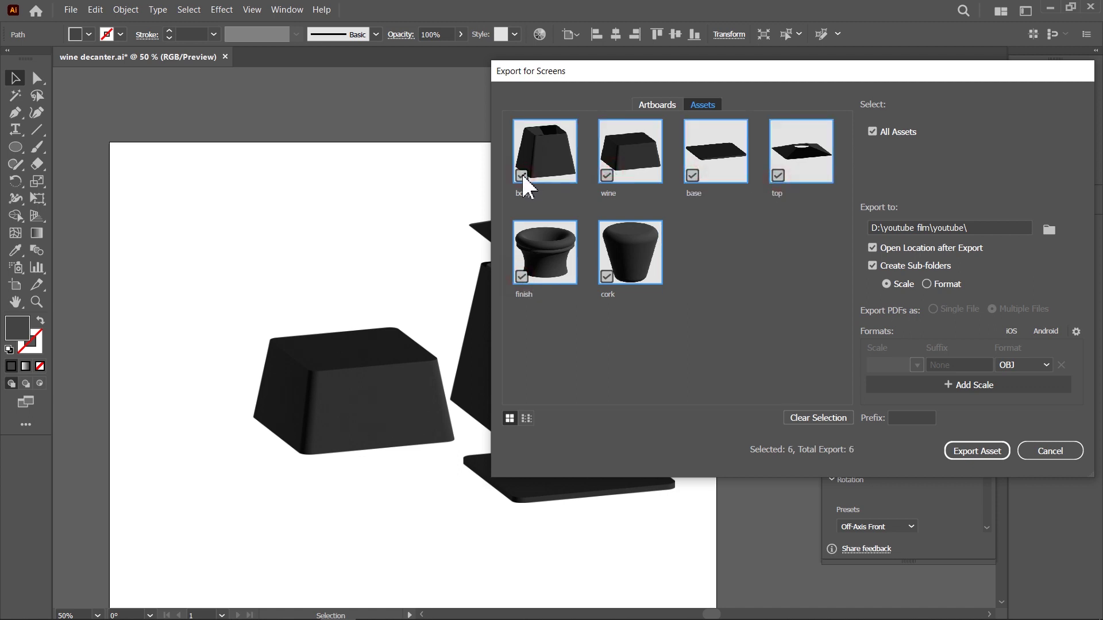
click(1045, 365)
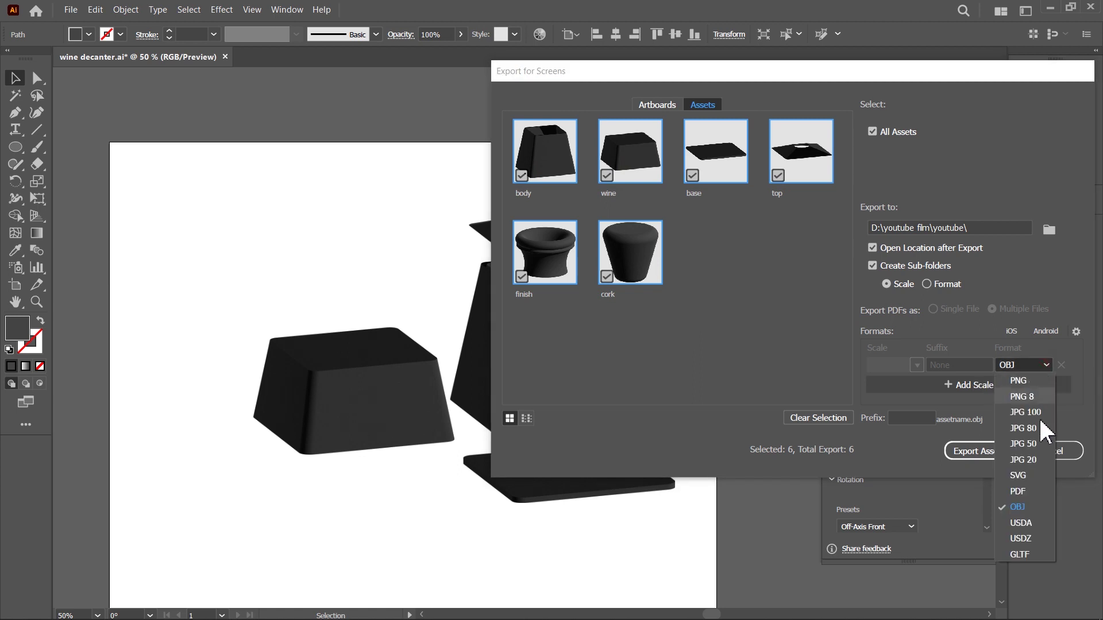
click(1037, 510)
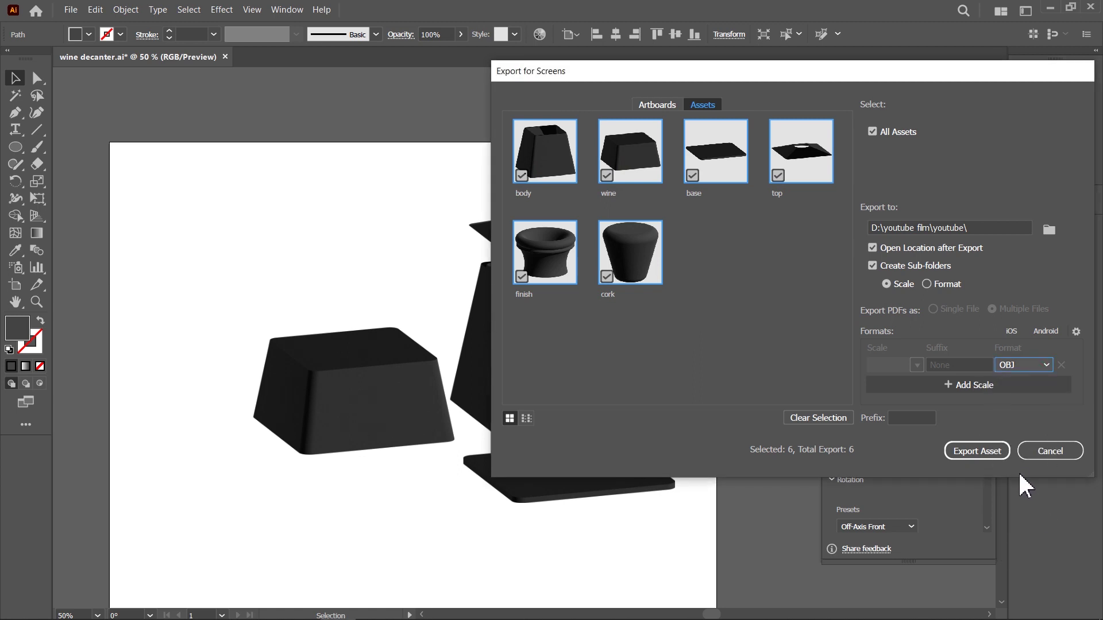
click(988, 452)
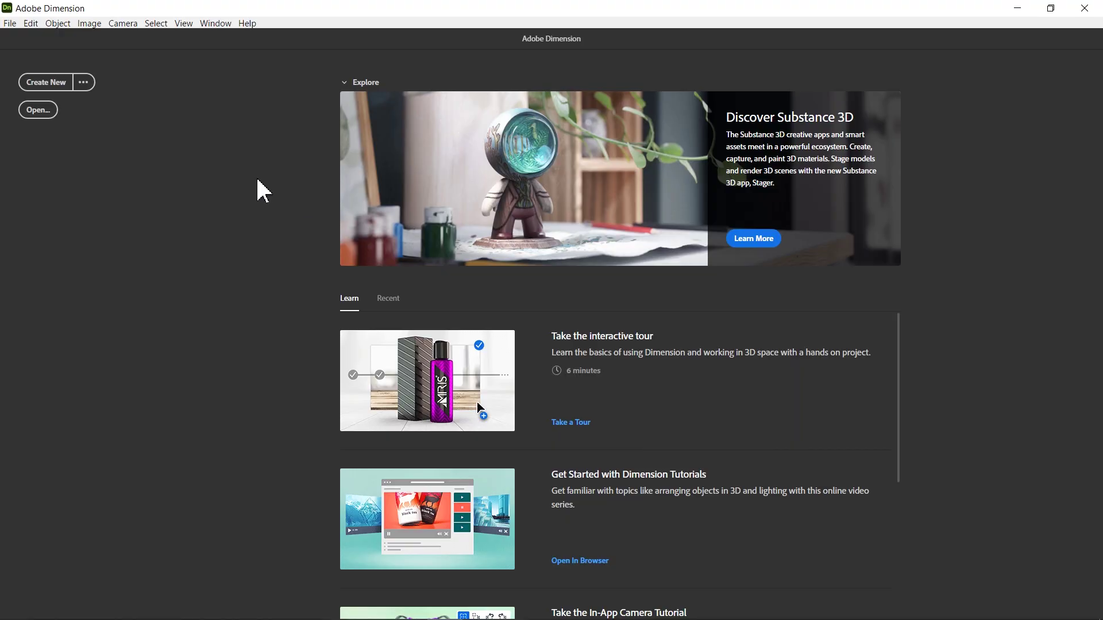
Step: Create a new 1920 × 1080 px Dimension document at 150 pixels per inch
click(84, 87)
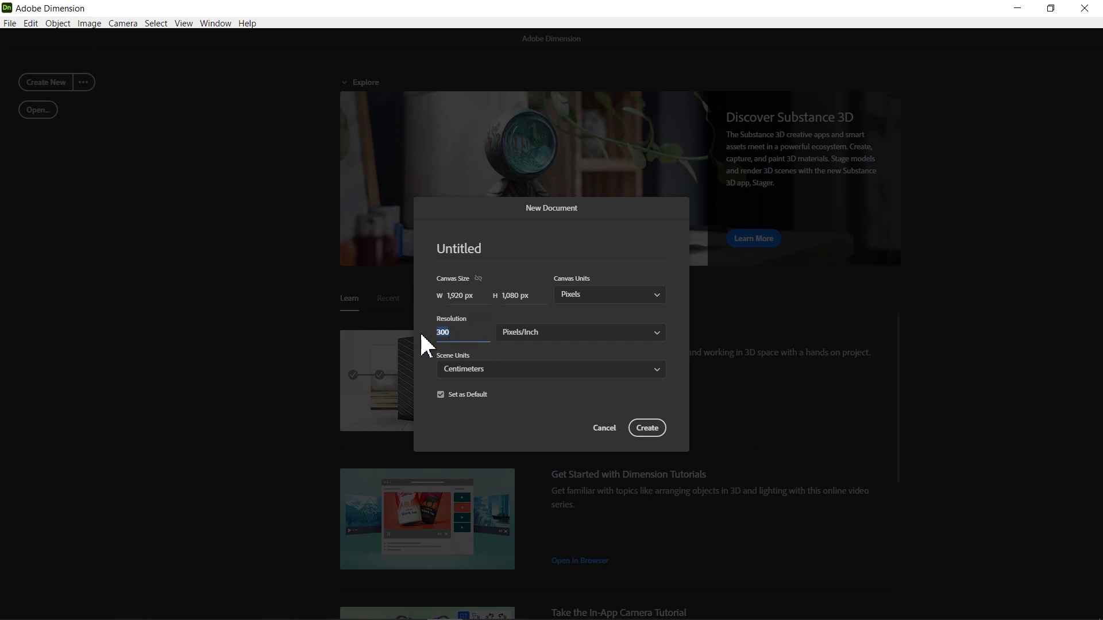
text(0)
click(646, 430)
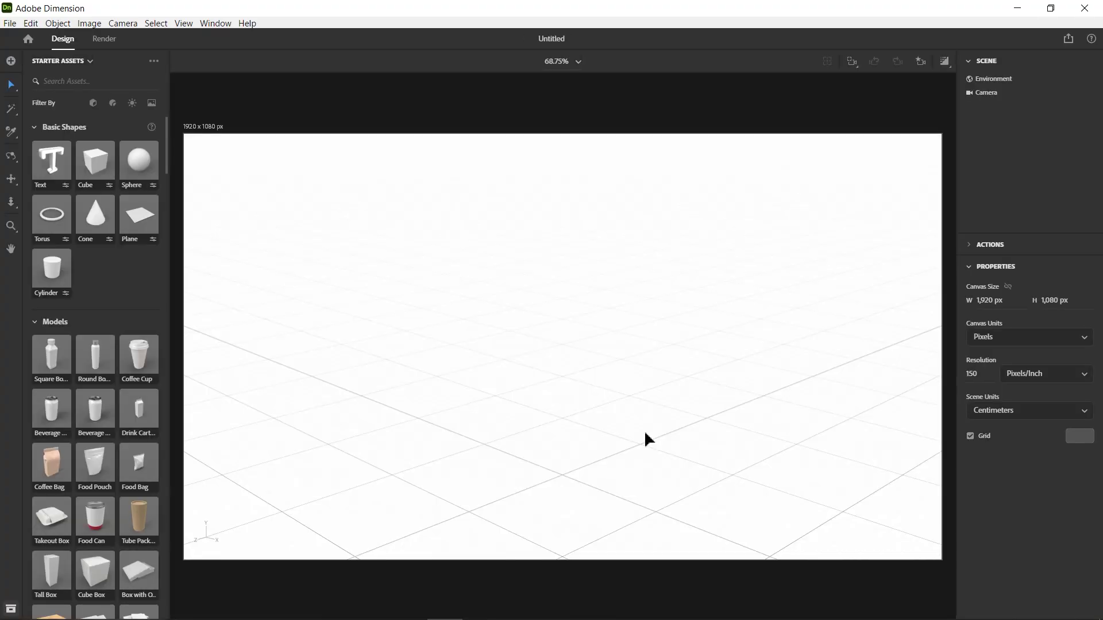
Step: Import the base, body and cork OBJ models as 3D models
click(10, 23)
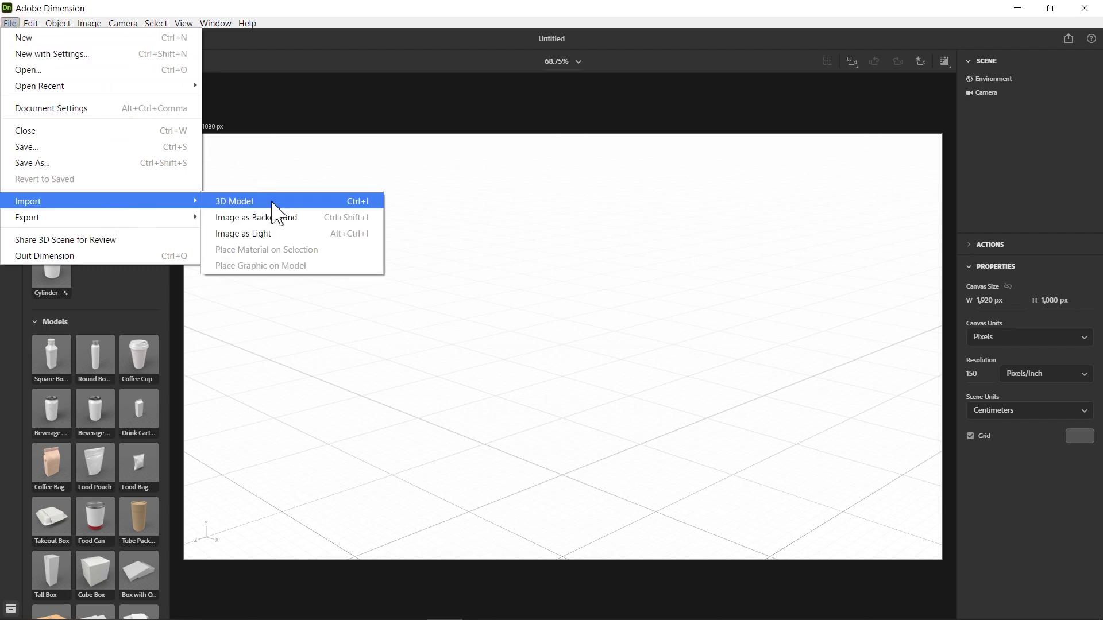
click(275, 206)
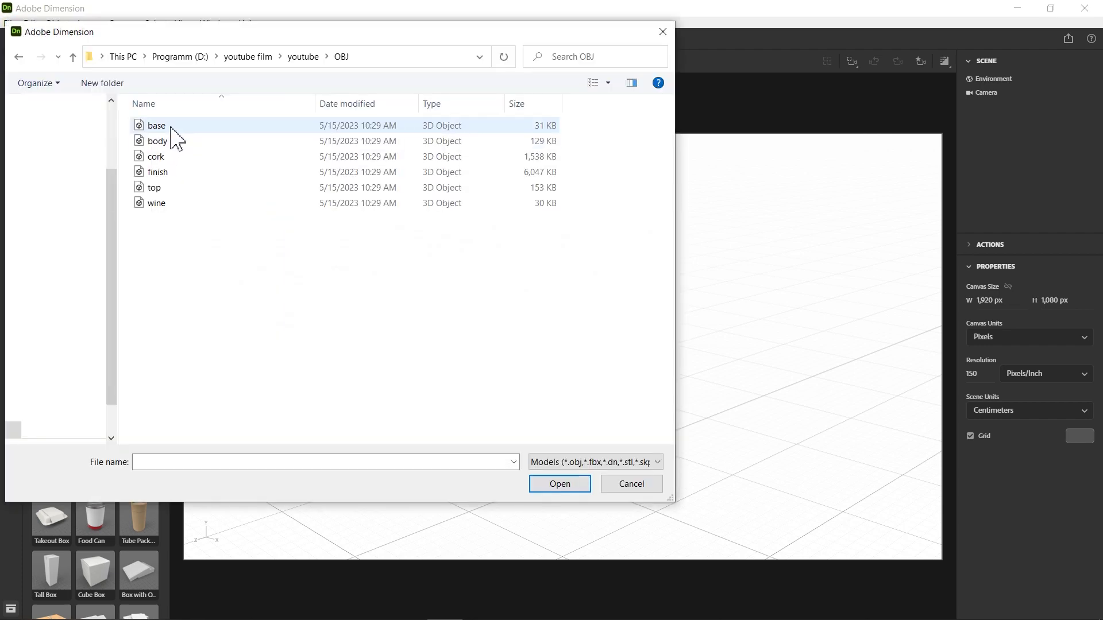
double_click(170, 128)
click(10, 23)
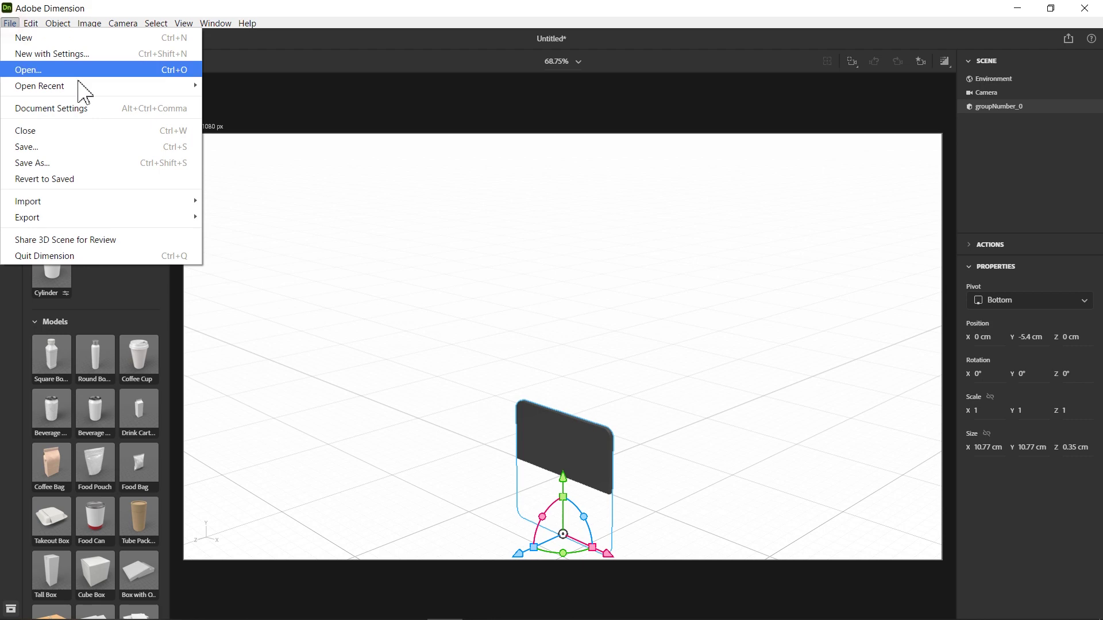
click(294, 206)
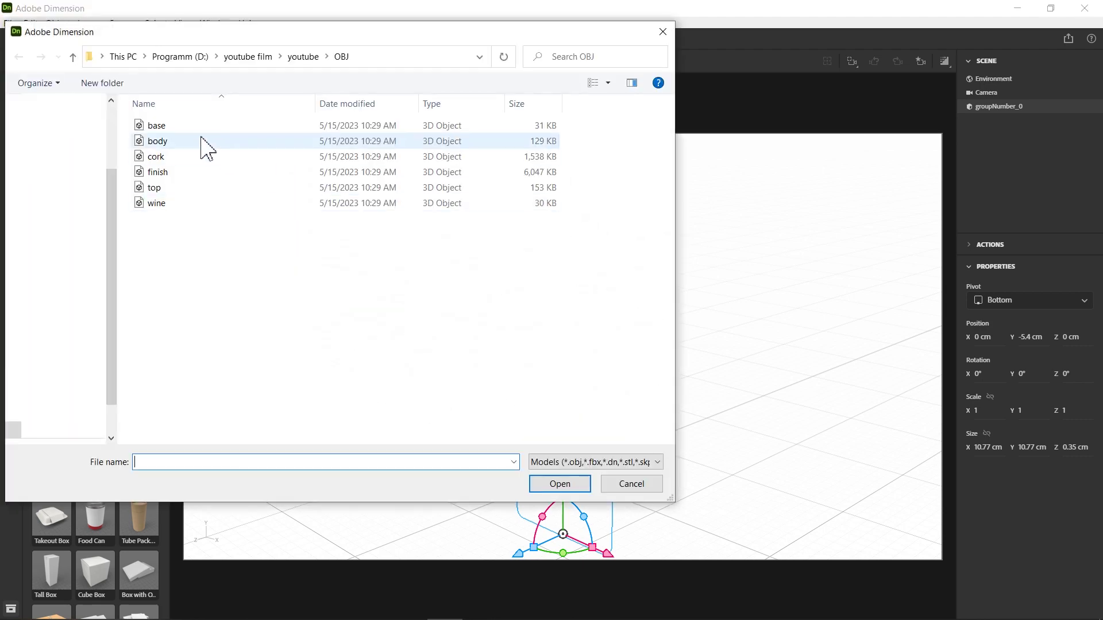
double_click(201, 140)
click(10, 23)
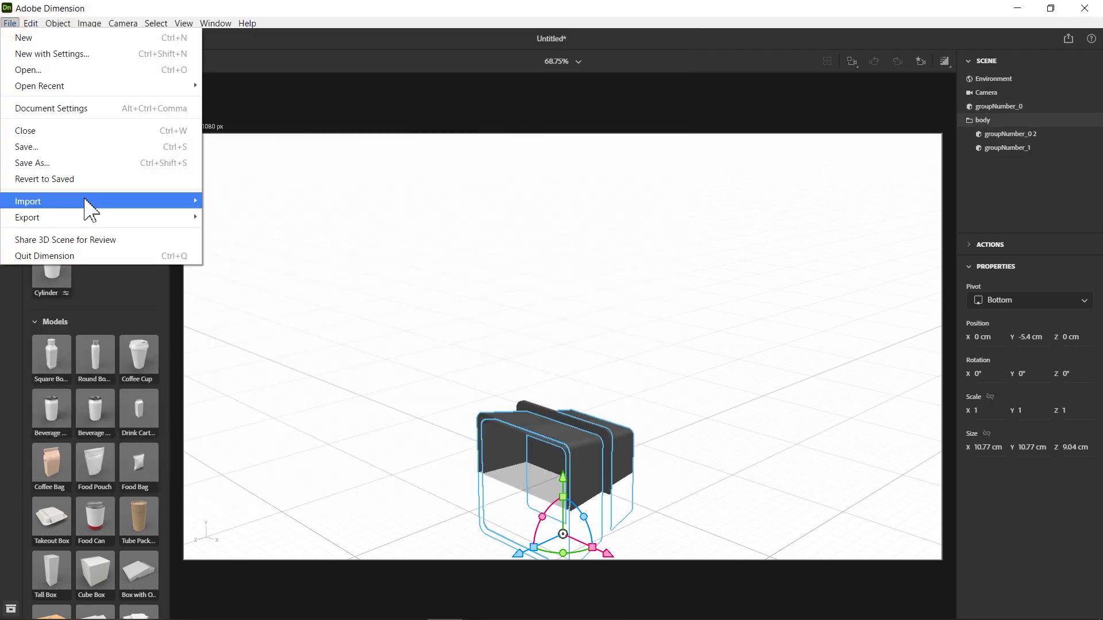
mouse_move(27, 201)
click(219, 202)
click(153, 157)
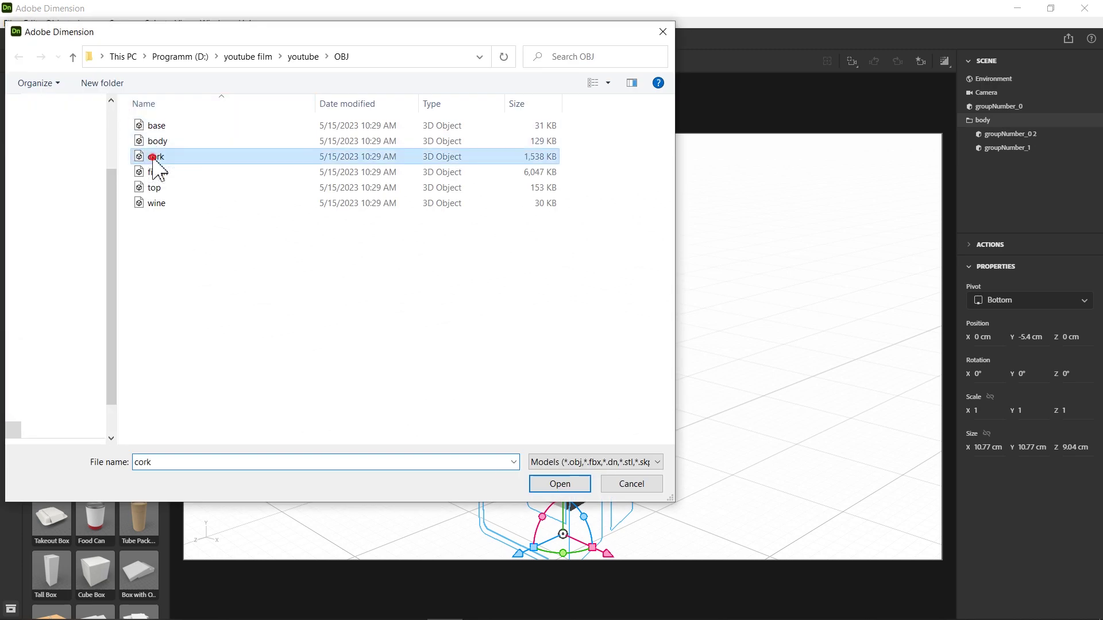
double_click(152, 157)
Step: Import the top, finish and wine OBJ models as 3D models
click(10, 23)
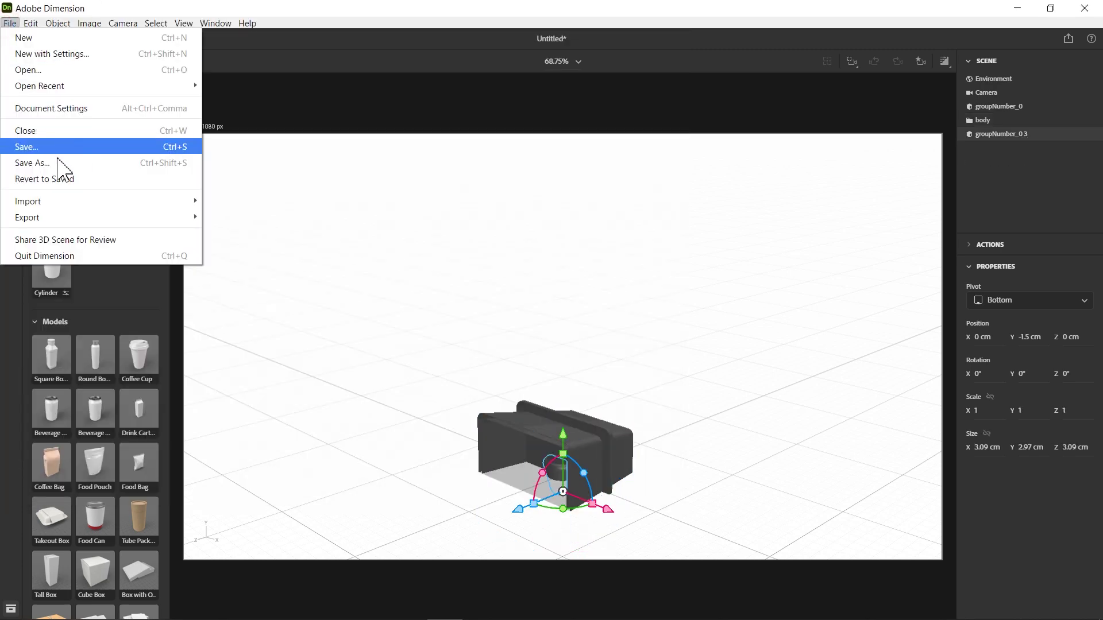
click(224, 202)
click(155, 188)
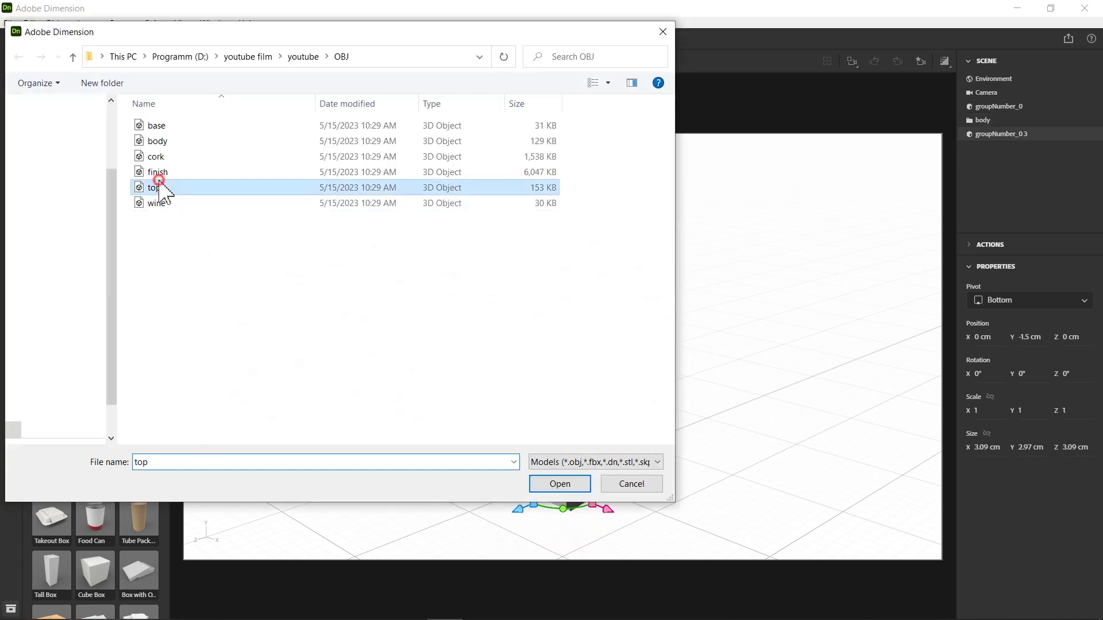
double_click(159, 182)
click(9, 23)
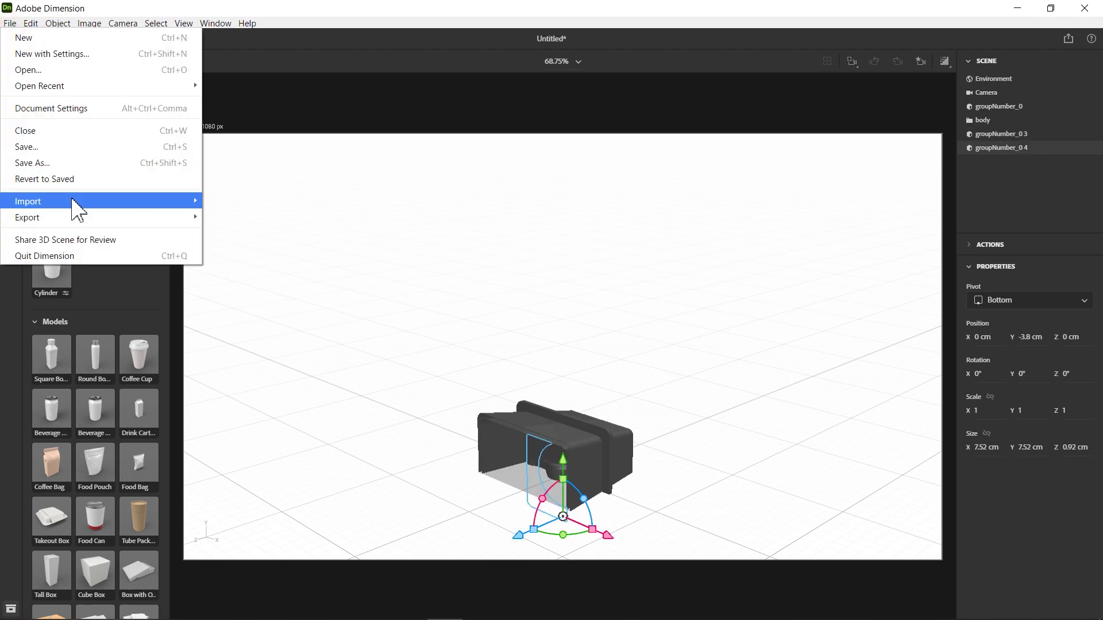
click(285, 203)
click(160, 172)
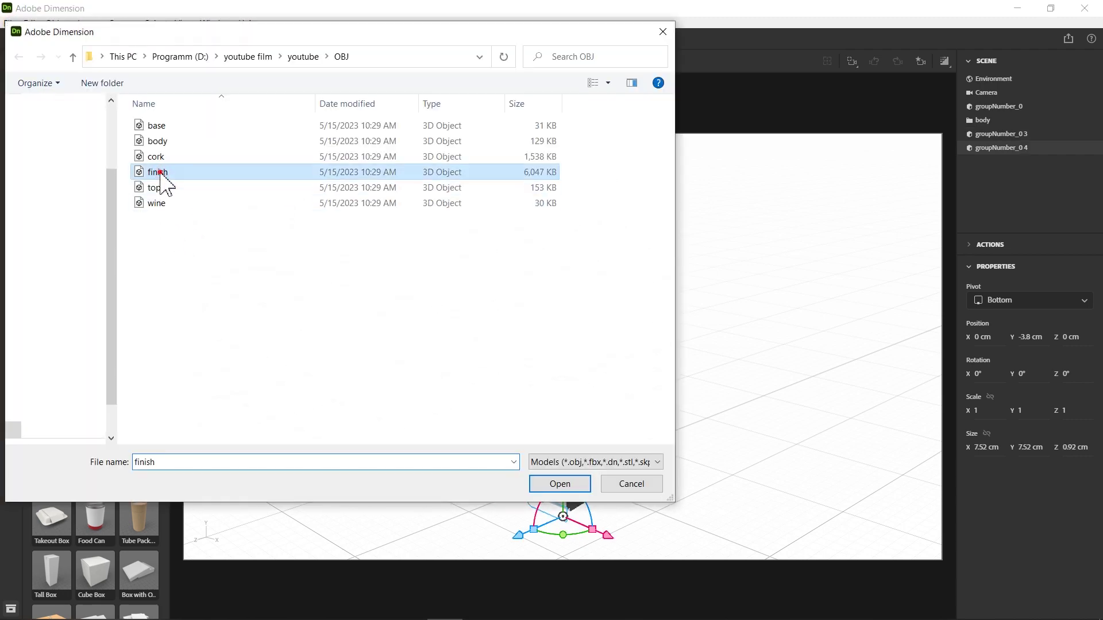
double_click(160, 173)
click(10, 23)
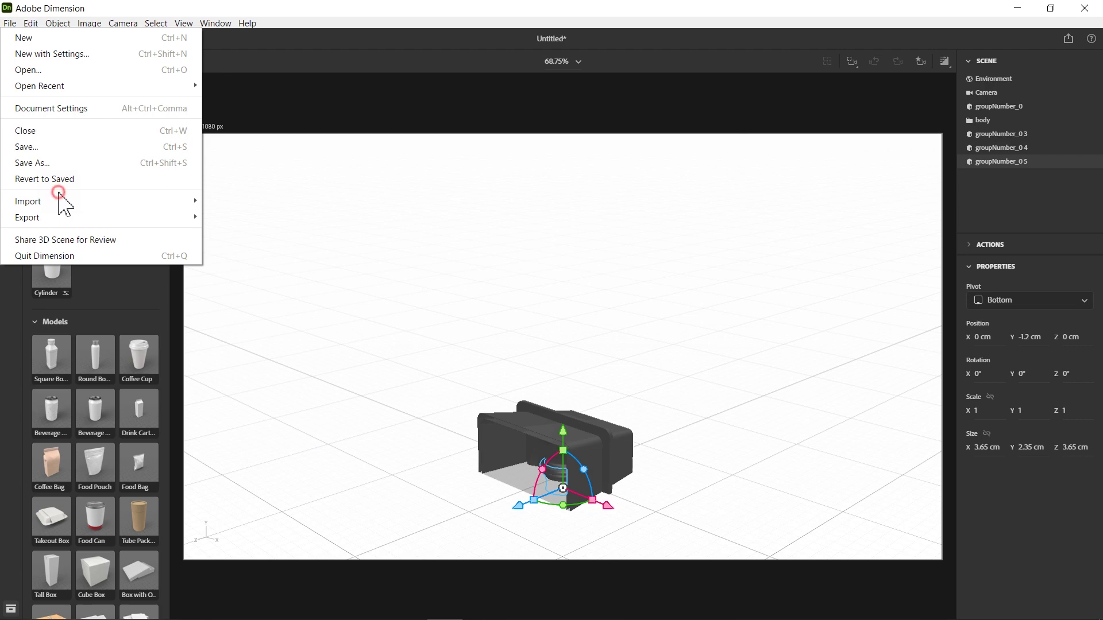
click(230, 201)
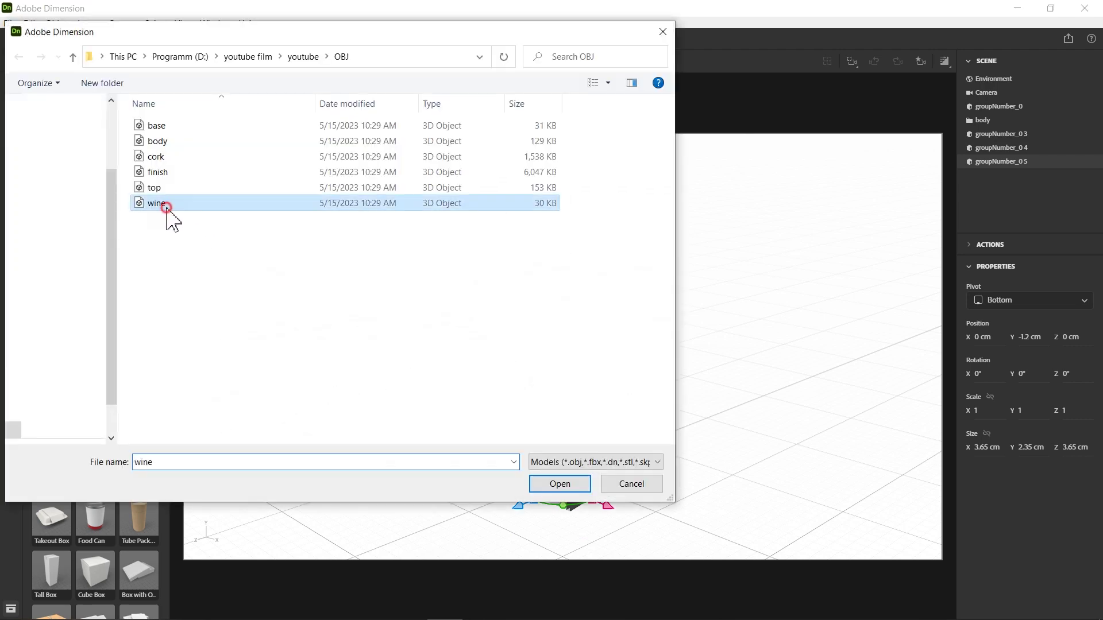
double_click(156, 203)
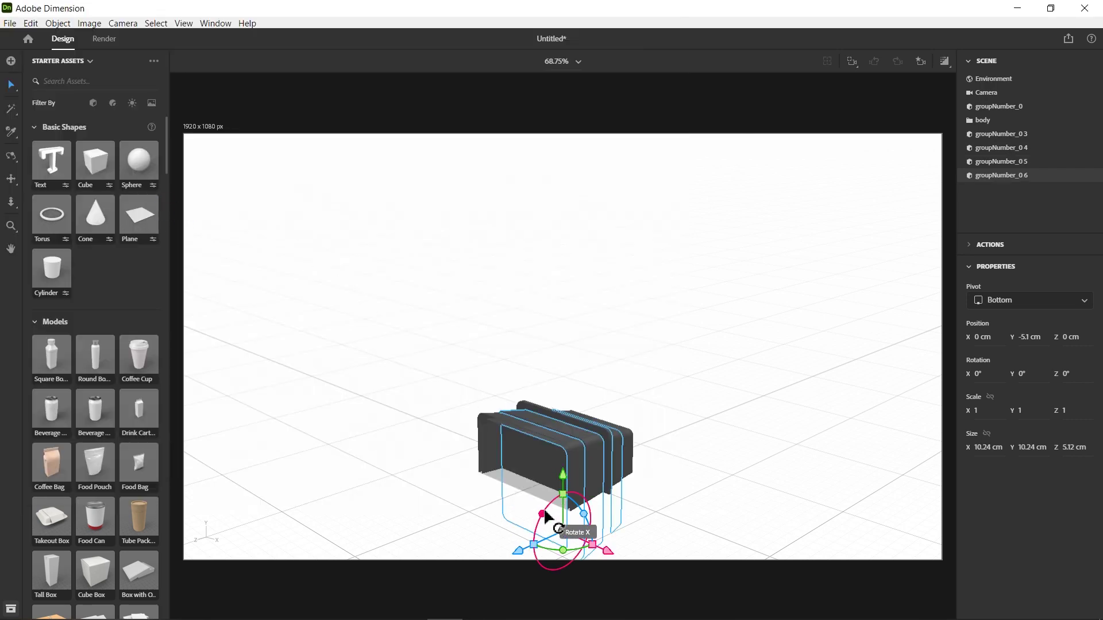
Step: Rotate the wine, top plate, body and base plate 90° on X, raising them
drag(563, 475, 563, 272)
mouse_move(544, 320)
mouse_down()
mouse_move(497, 441)
mouse_move(505, 447)
mouse_up()
click(544, 500)
drag(544, 500, 512, 603)
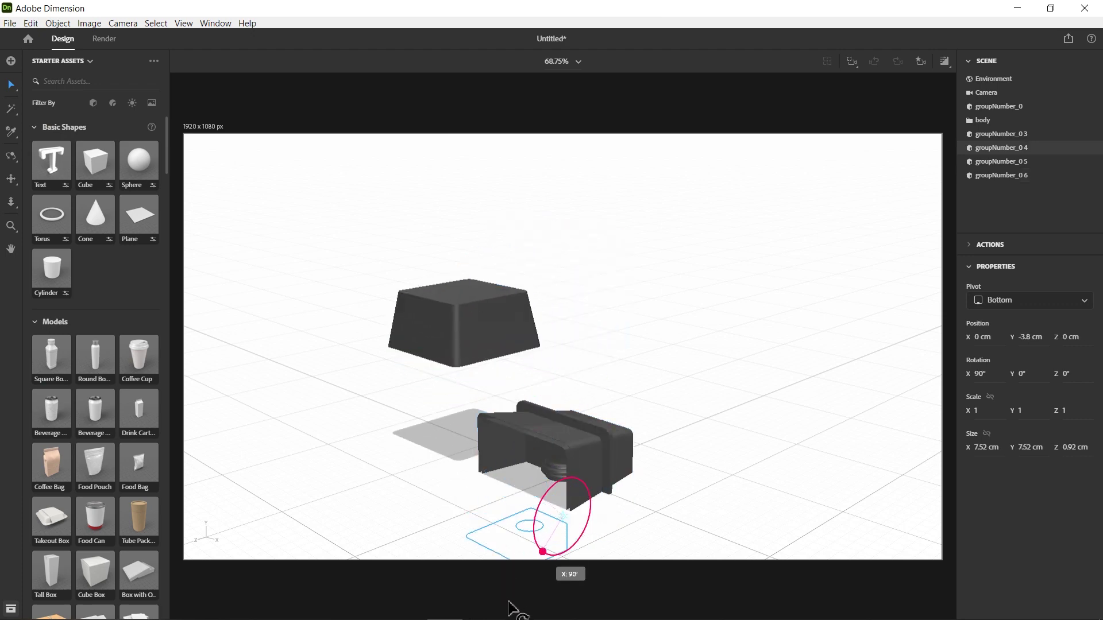
drag(564, 574, 566, 322)
click(546, 518)
mouse_move(544, 518)
mouse_down()
mouse_move(569, 597)
mouse_move(563, 419)
mouse_up()
click(560, 480)
drag(567, 483, 507, 608)
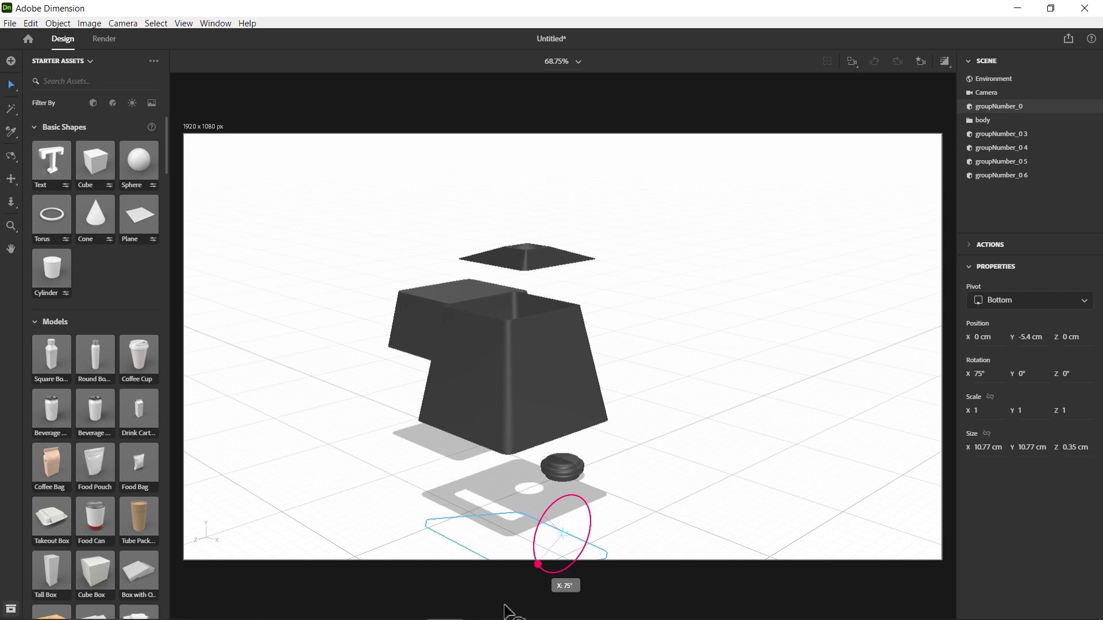
Step: Spread the pieces: finish above the top plate, cork up, base under the body
click(562, 466)
drag(563, 460, 563, 430)
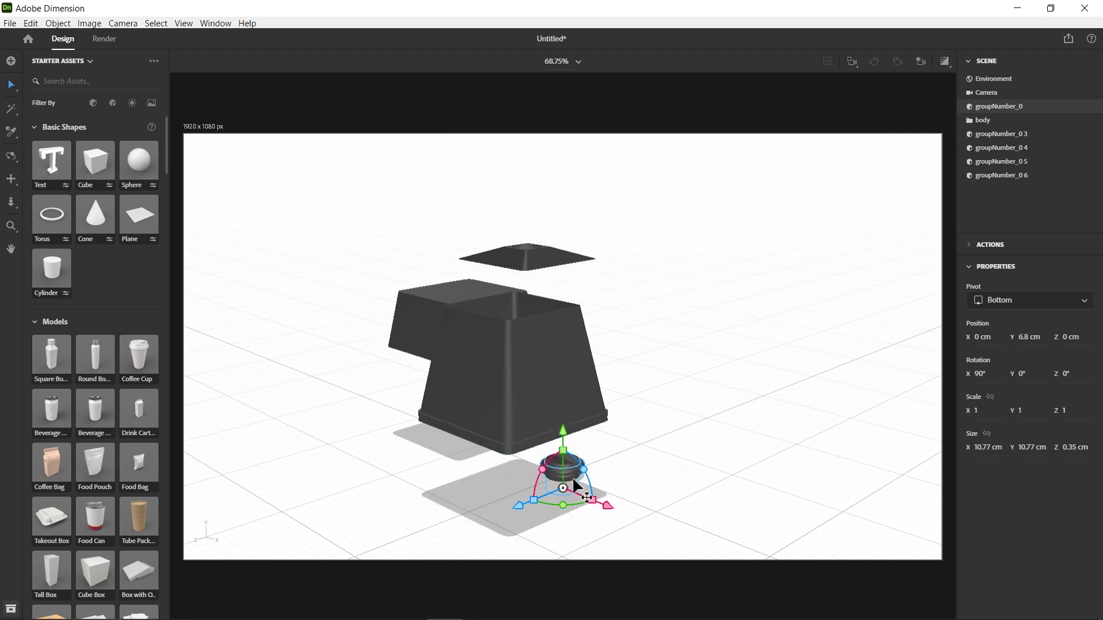
drag(550, 244, 560, 235)
mouse_move(457, 434)
mouse_down()
mouse_move(632, 418)
mouse_move(493, 431)
mouse_up()
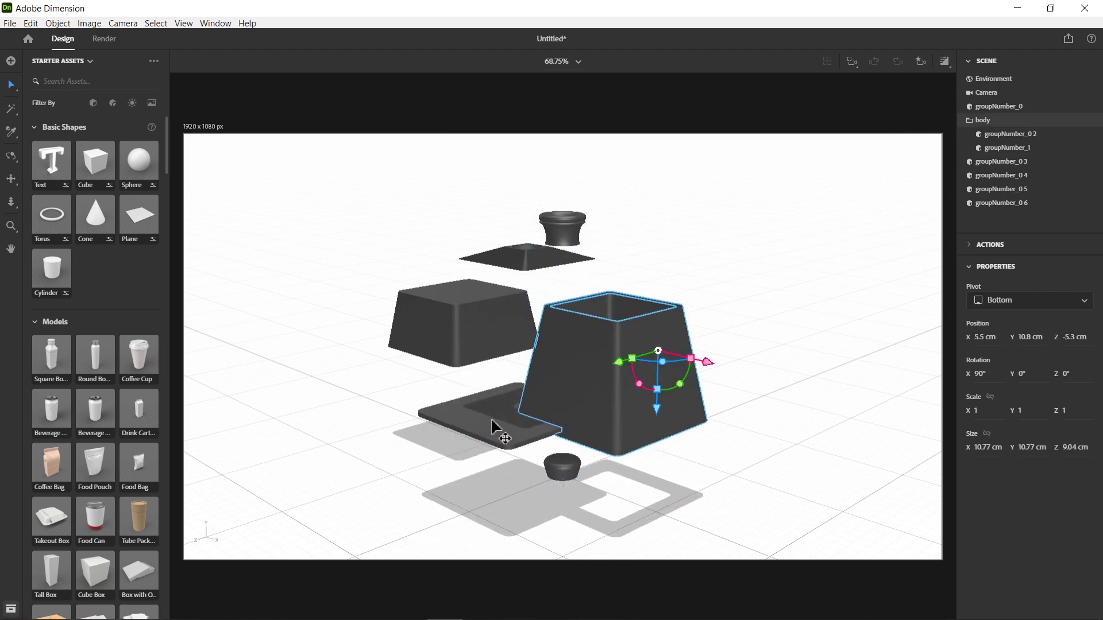
drag(568, 467, 560, 172)
click(500, 431)
drag(499, 431, 548, 480)
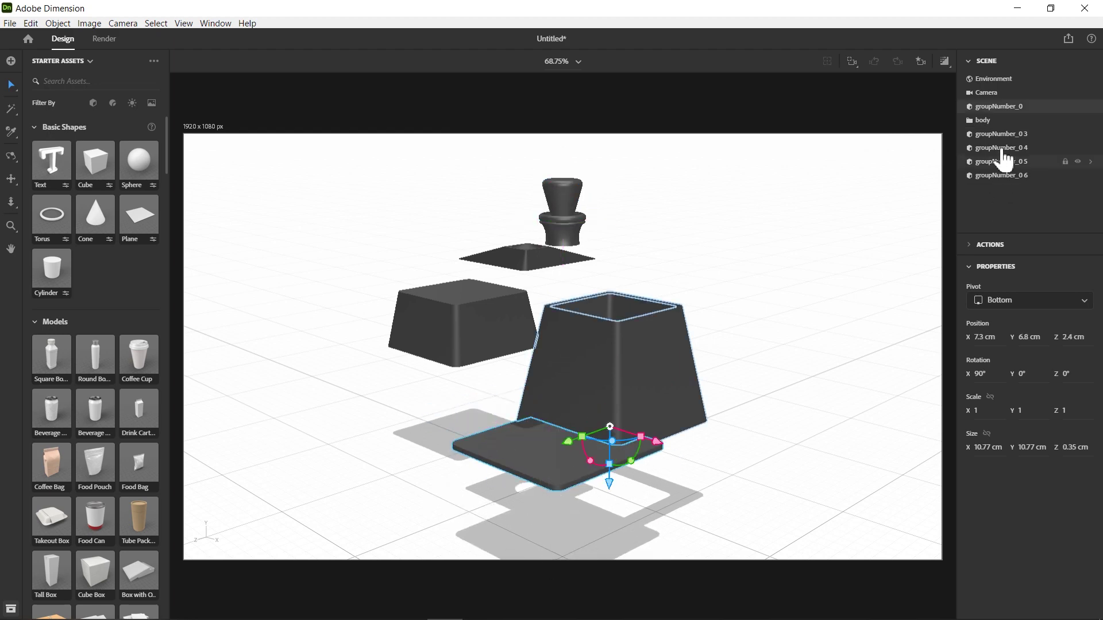
double_click(999, 108)
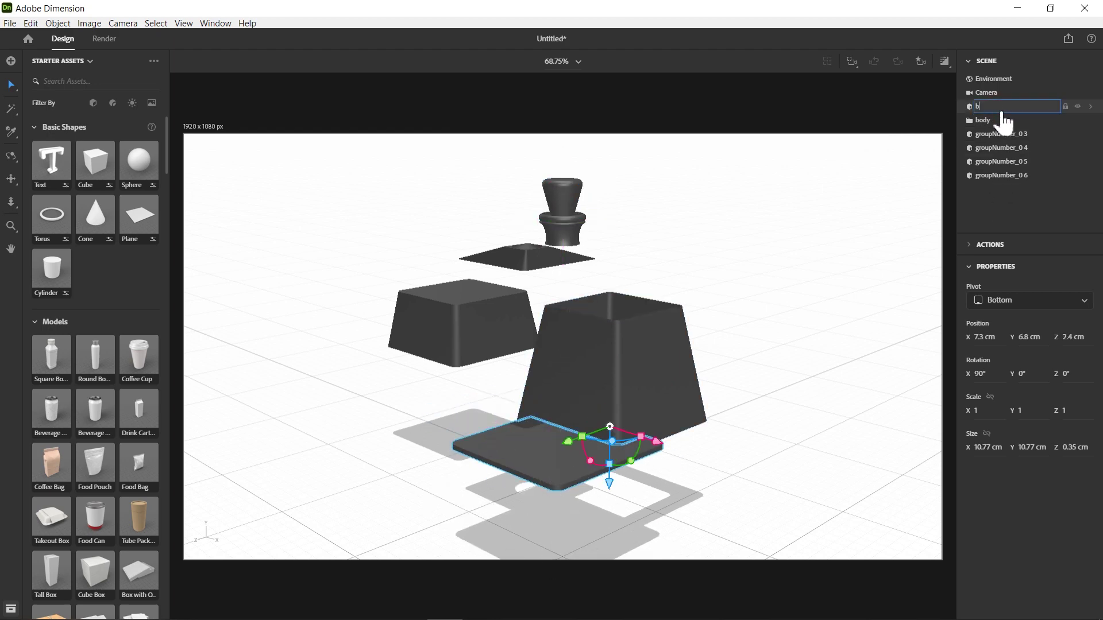
Step: Rename the scene items to base, cork, top, finish and wine
text(ase)
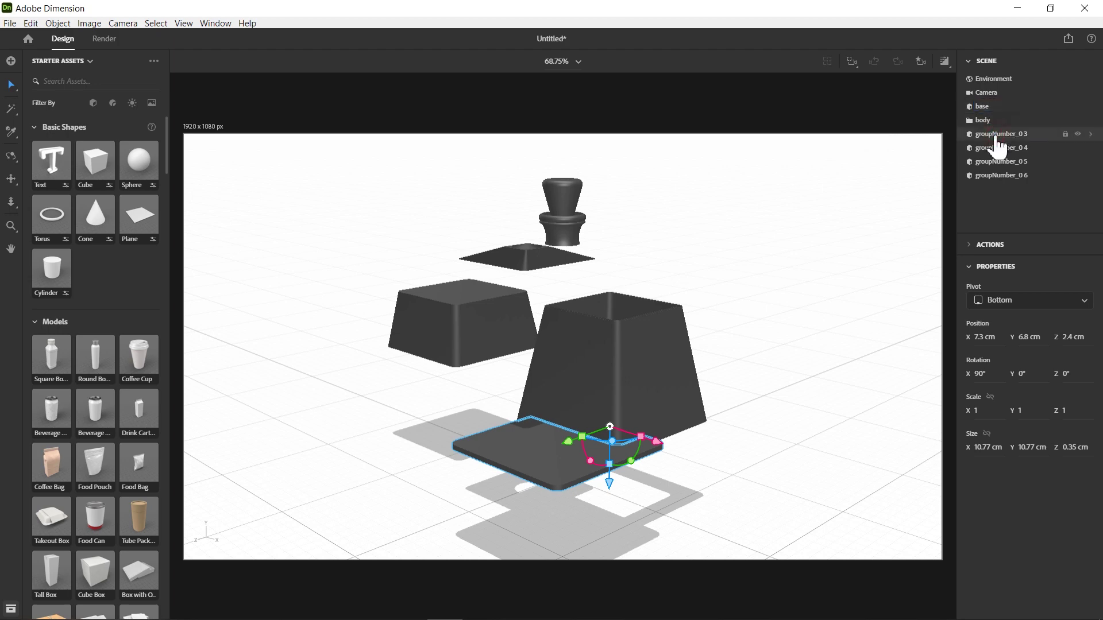
click(996, 138)
double_click(997, 138)
text(cor)
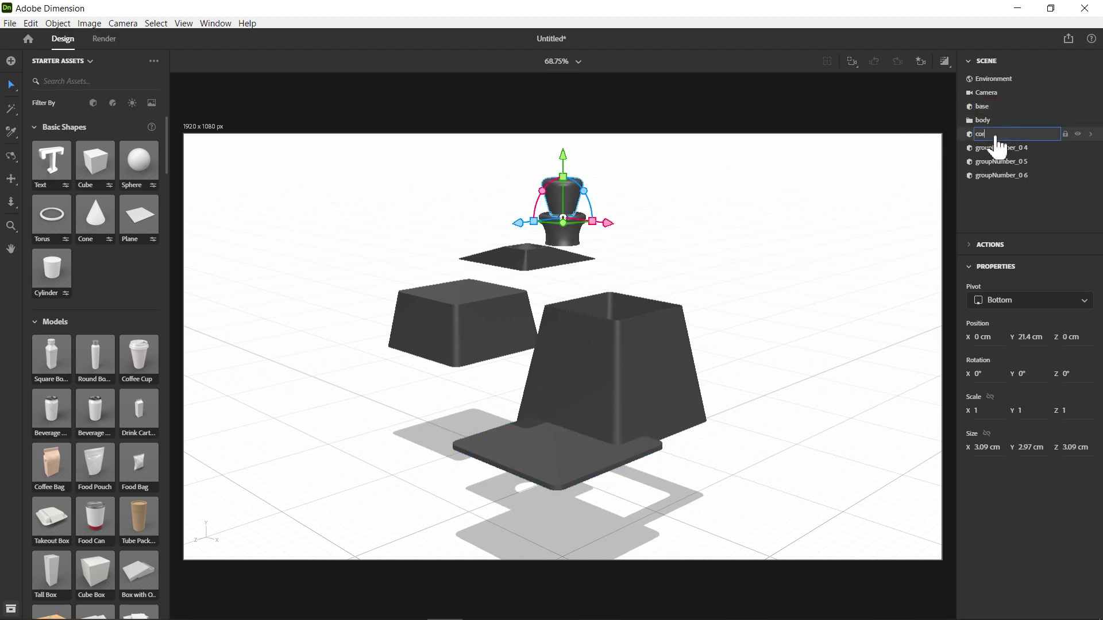
text(k)
double_click(995, 149)
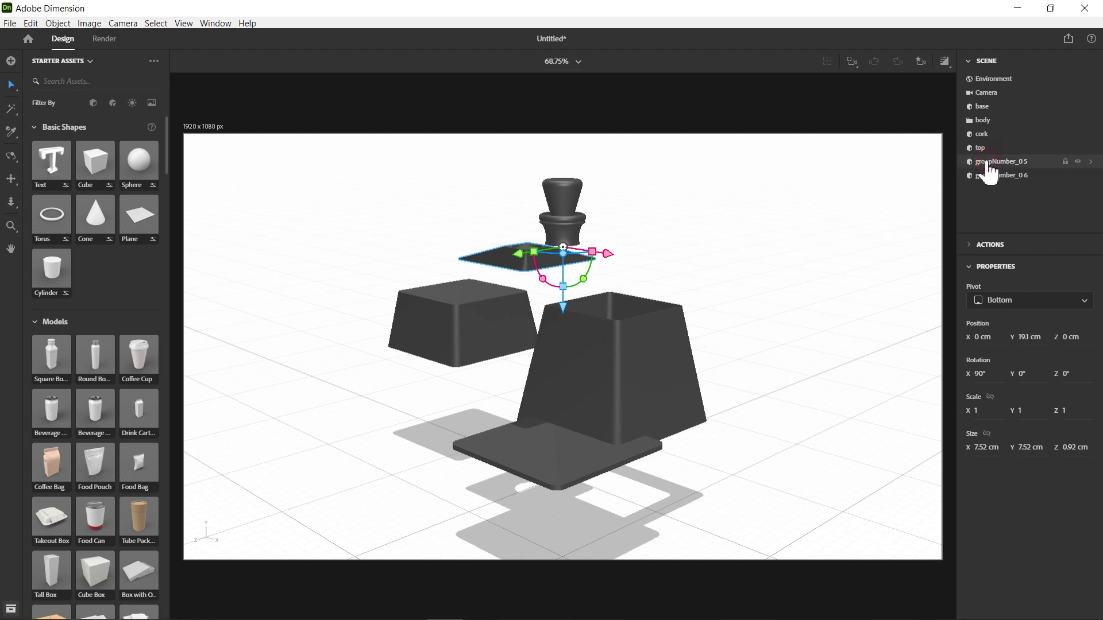
double_click(988, 165)
text(fini)
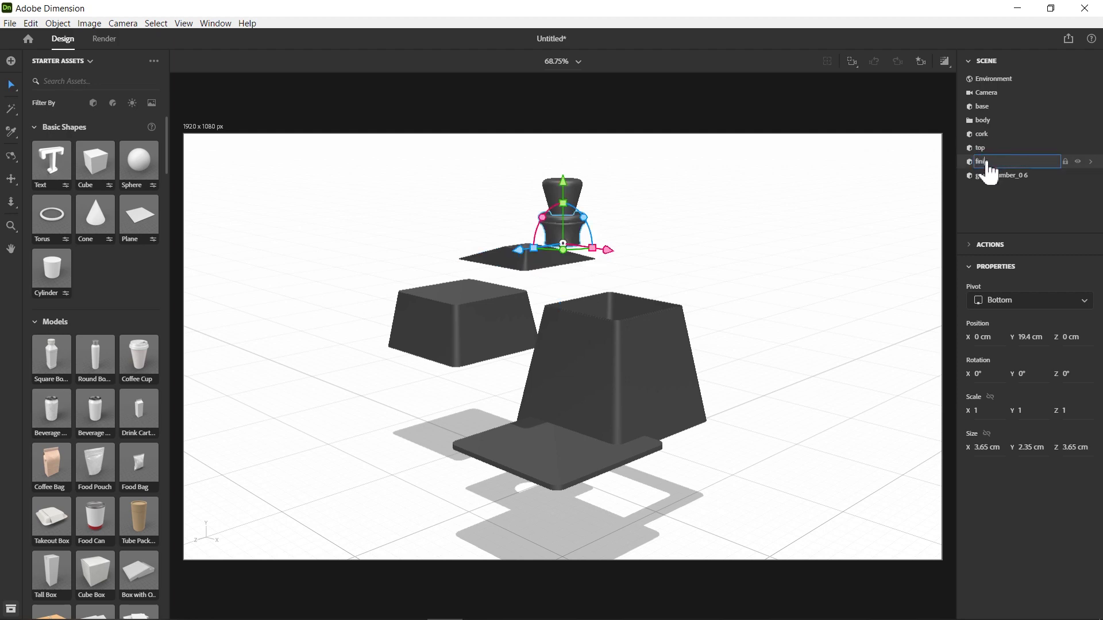
text(sh)
double_click(988, 176)
text(wi)
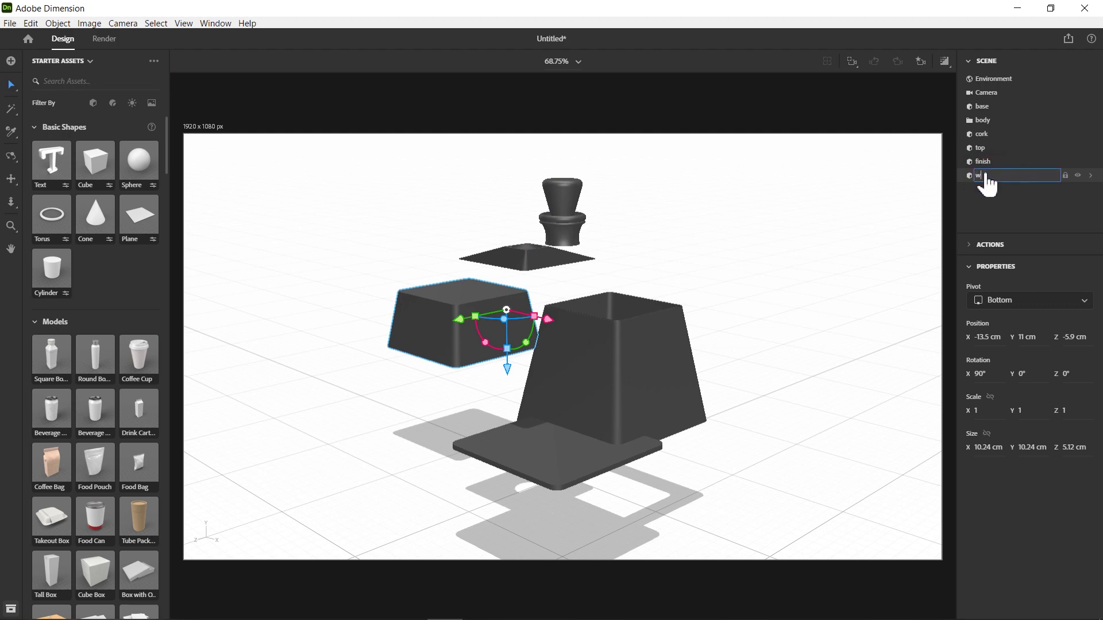
text(ne)
key(Return)
click(997, 197)
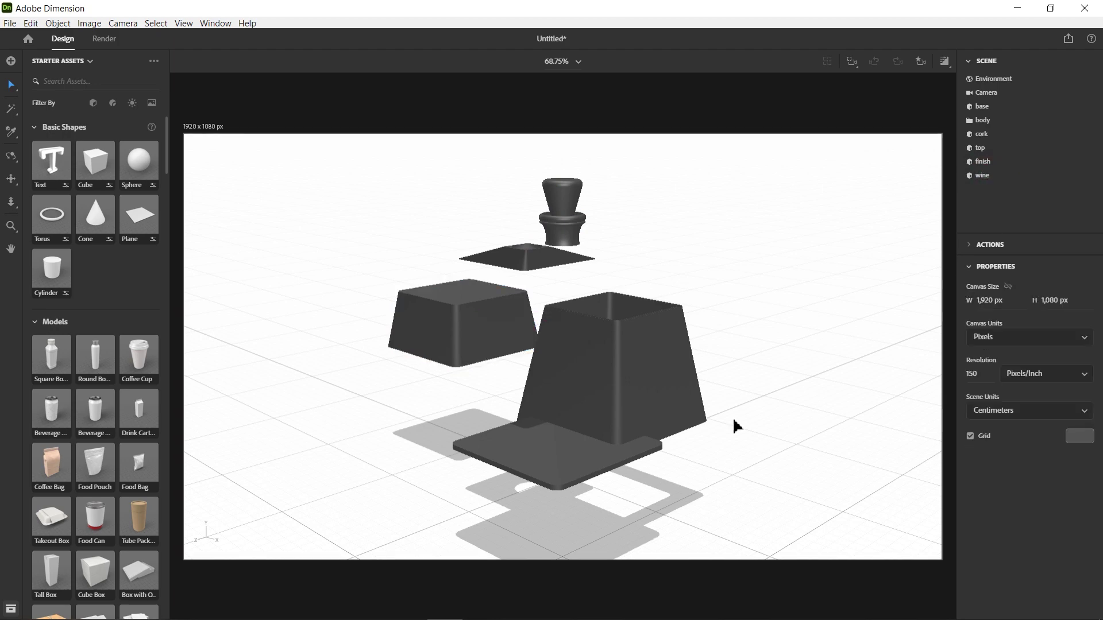
click(546, 466)
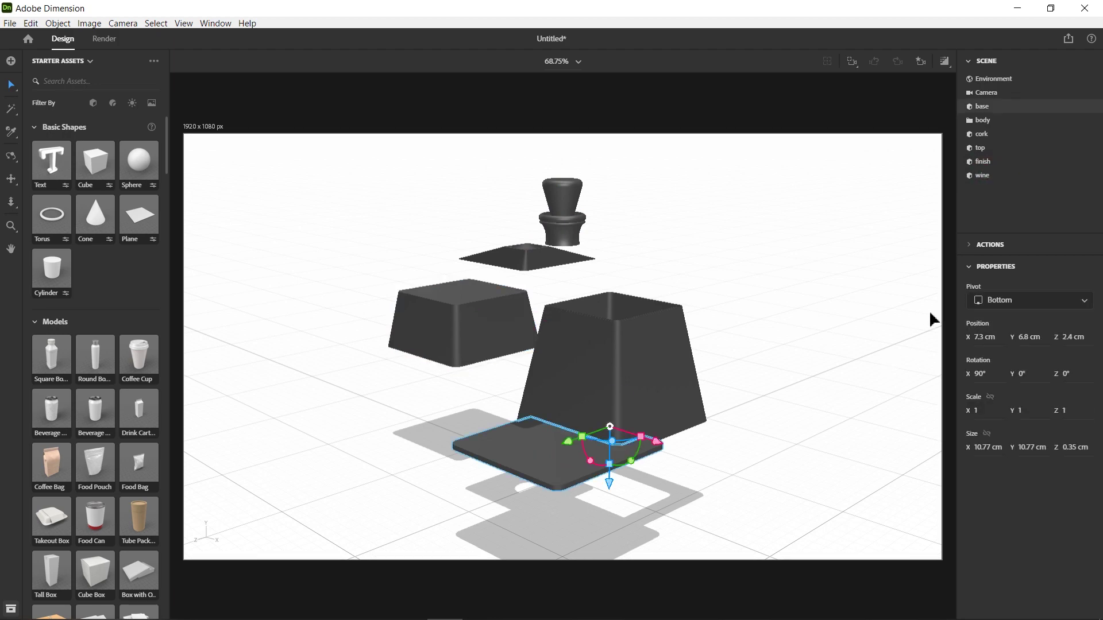
Step: Drop the base plate, body and inner box to the ground
click(968, 245)
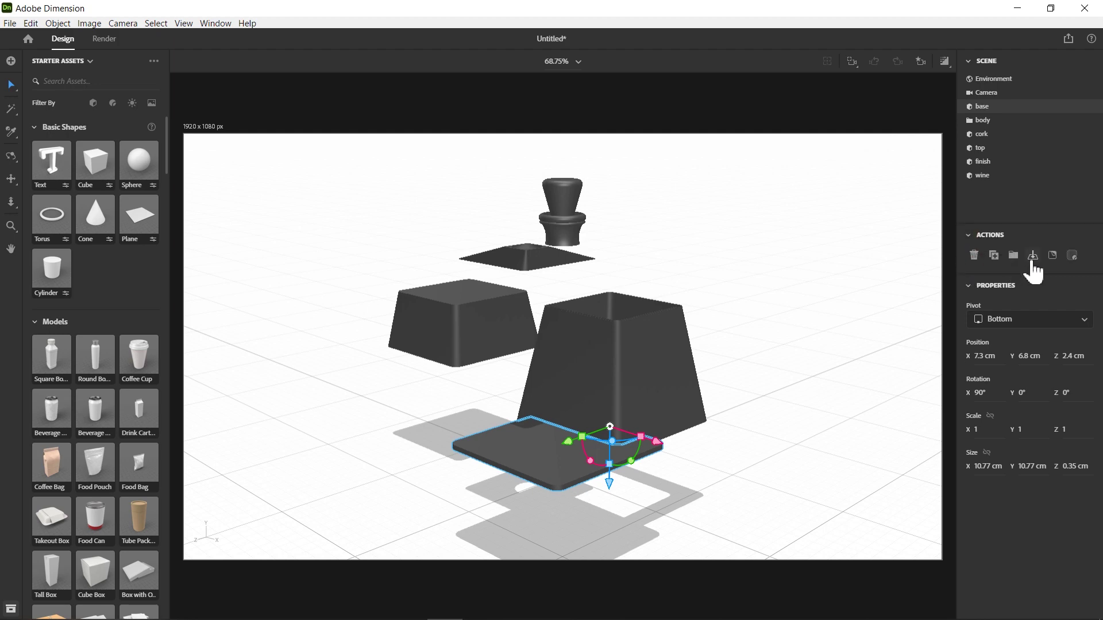
click(1033, 264)
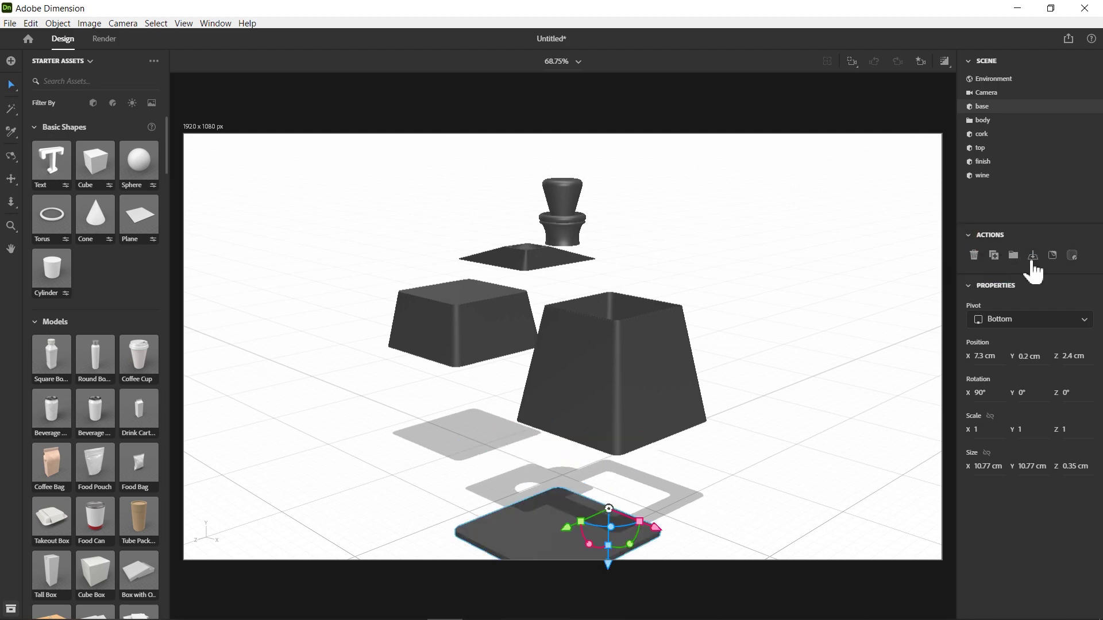
click(616, 377)
click(1033, 256)
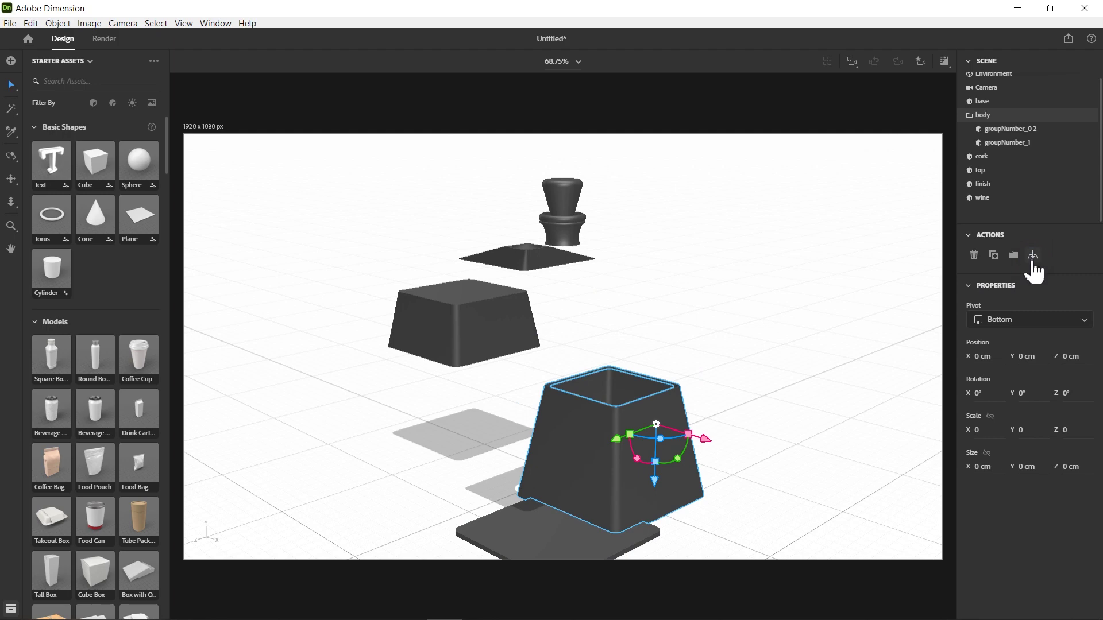
click(535, 333)
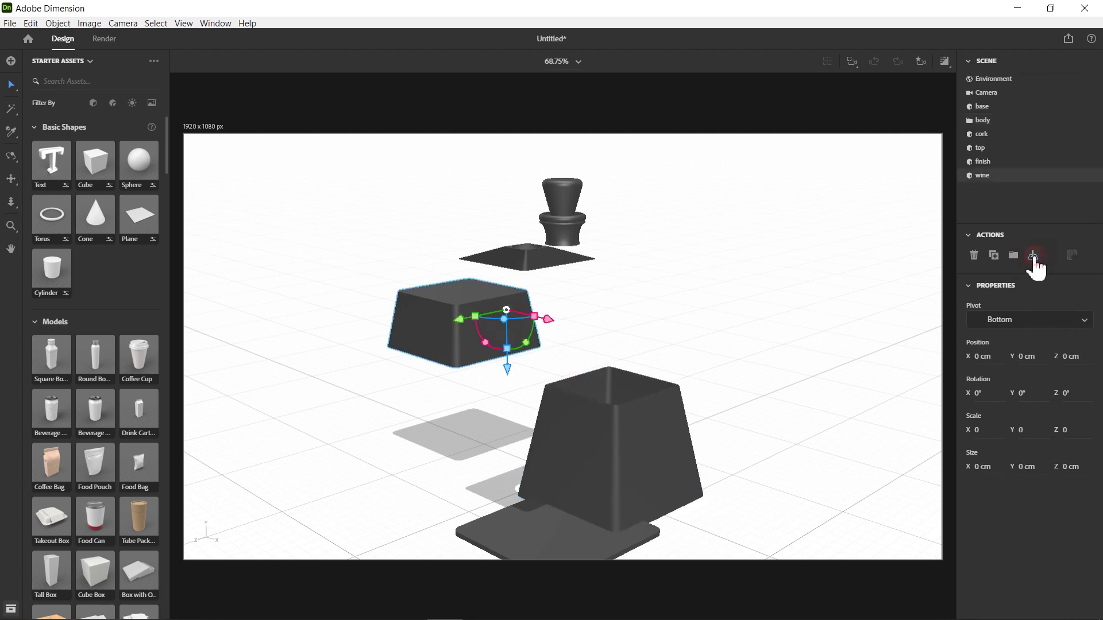
click(1032, 257)
Step: Select the body, base, shoulder plate, neck ring and cork together
click(628, 437)
click(473, 407)
click(644, 430)
shift+click(551, 530)
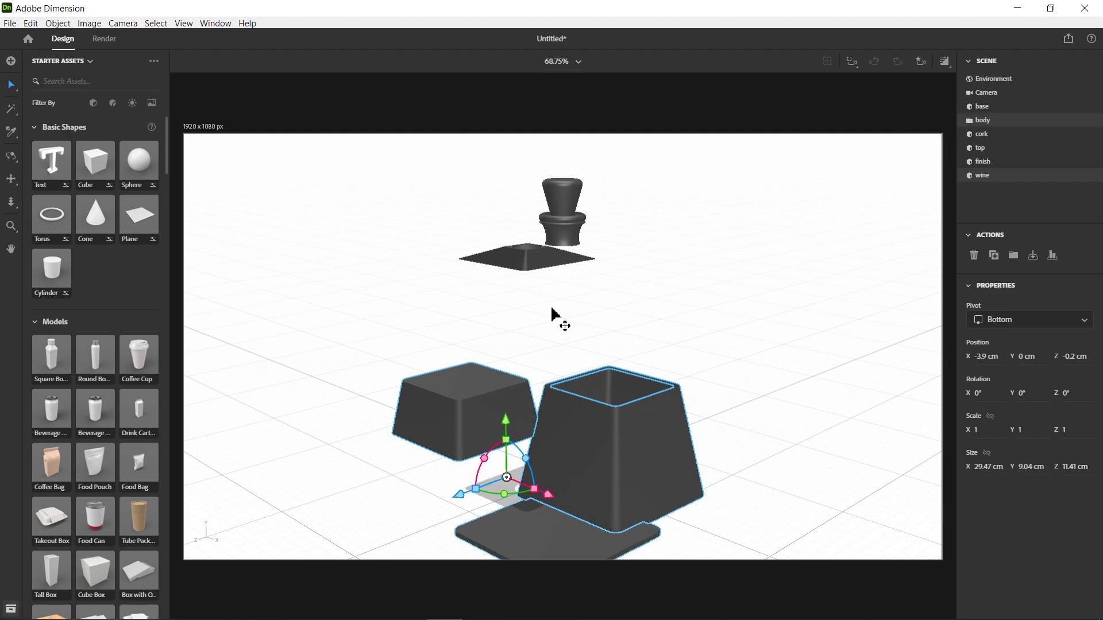
shift+click(534, 266)
shift+click(572, 228)
shift+click(565, 195)
Step: Align the selected pieces' centers on X and Z and move them together
click(1052, 257)
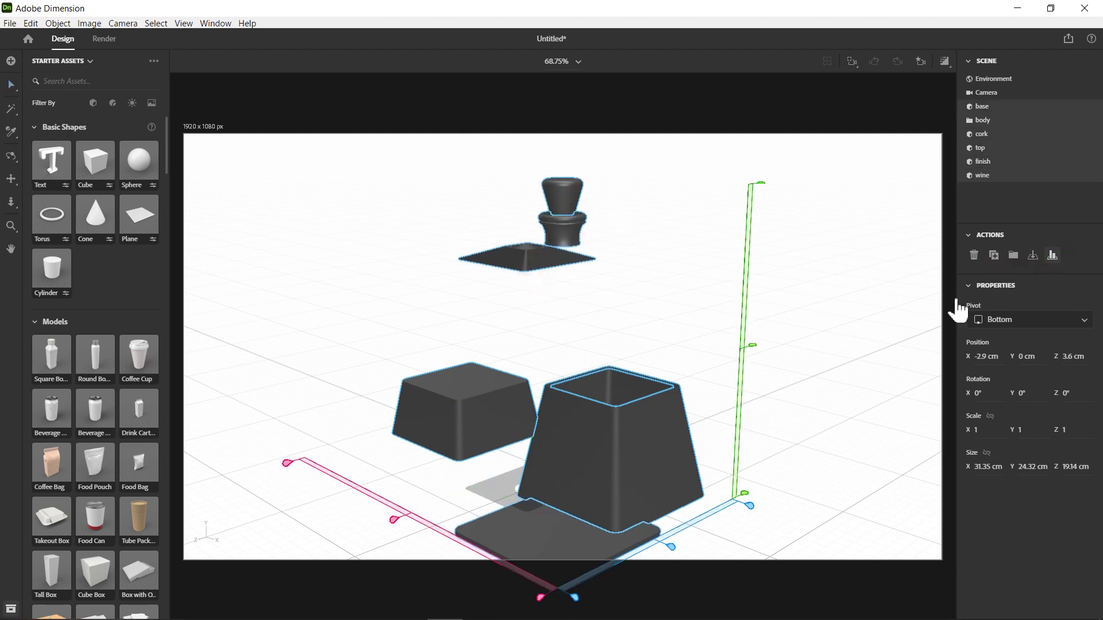
click(394, 521)
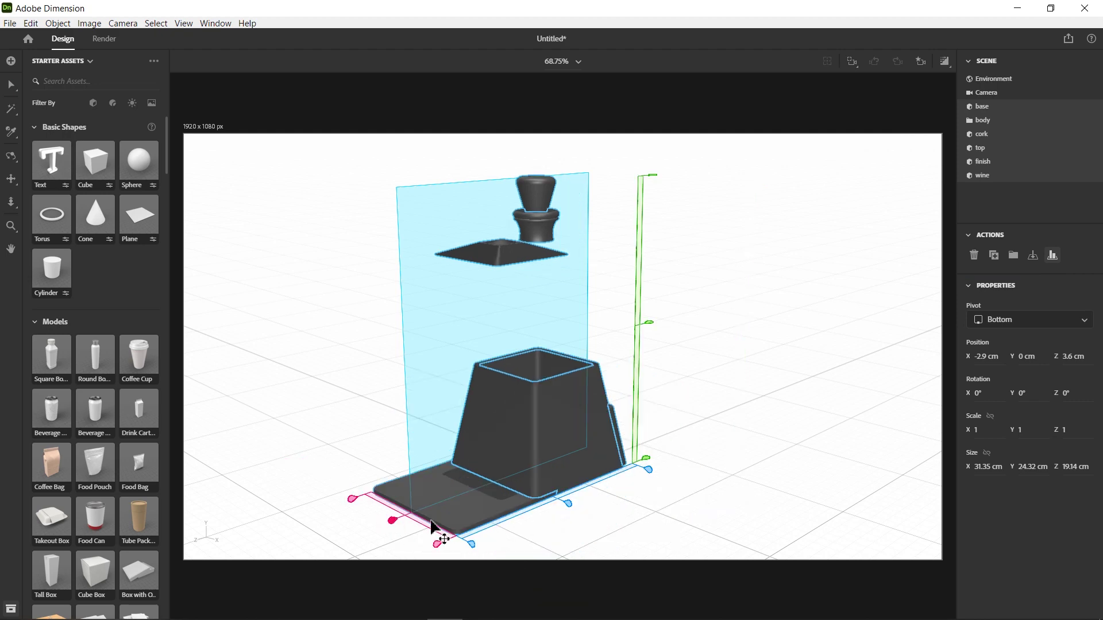
click(568, 505)
mouse_move(511, 434)
mouse_down()
mouse_move(575, 429)
mouse_move(571, 452)
mouse_move(568, 409)
mouse_up()
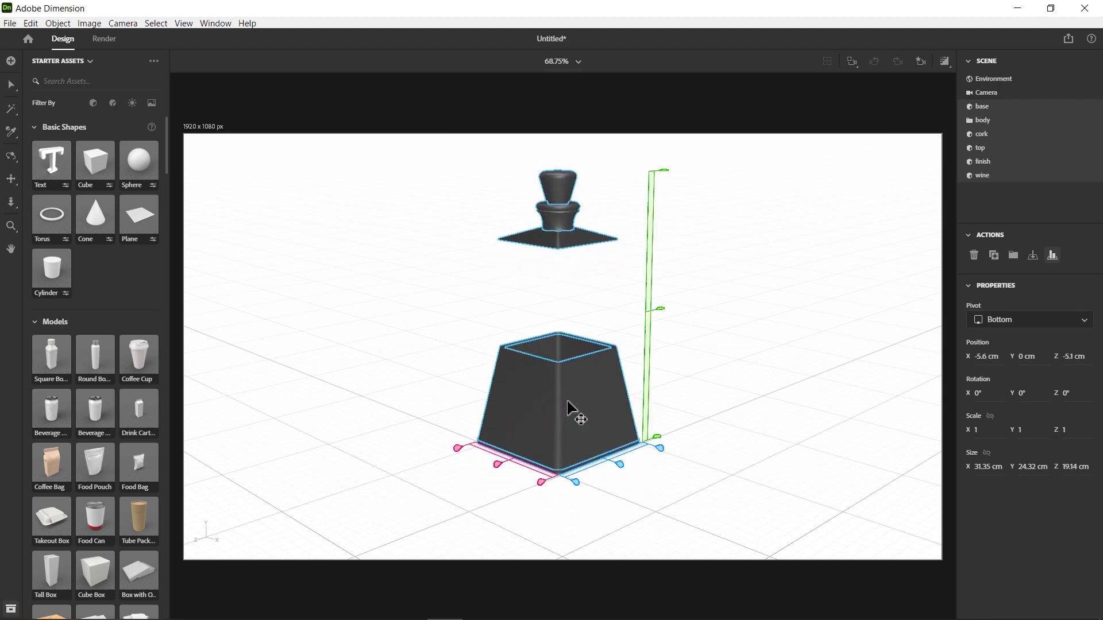
click(612, 492)
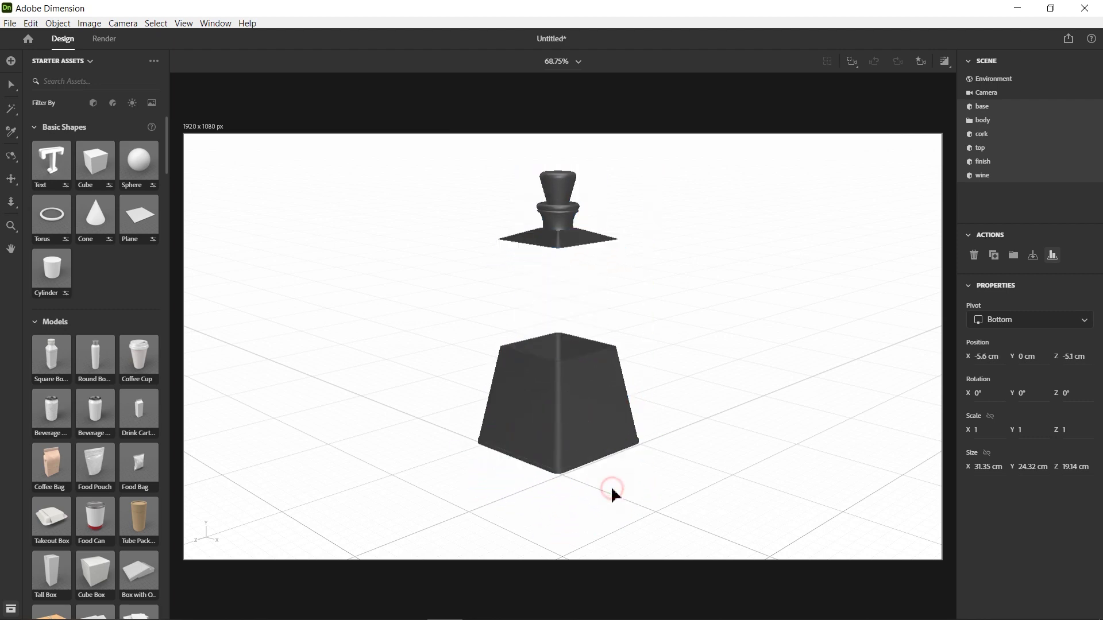
Step: Raise the decanter body slightly along Y to about 4.9 cm
click(579, 442)
scroll(580, 442, up, 2)
scroll(583, 442, up, 2)
scroll(592, 434, up, 2)
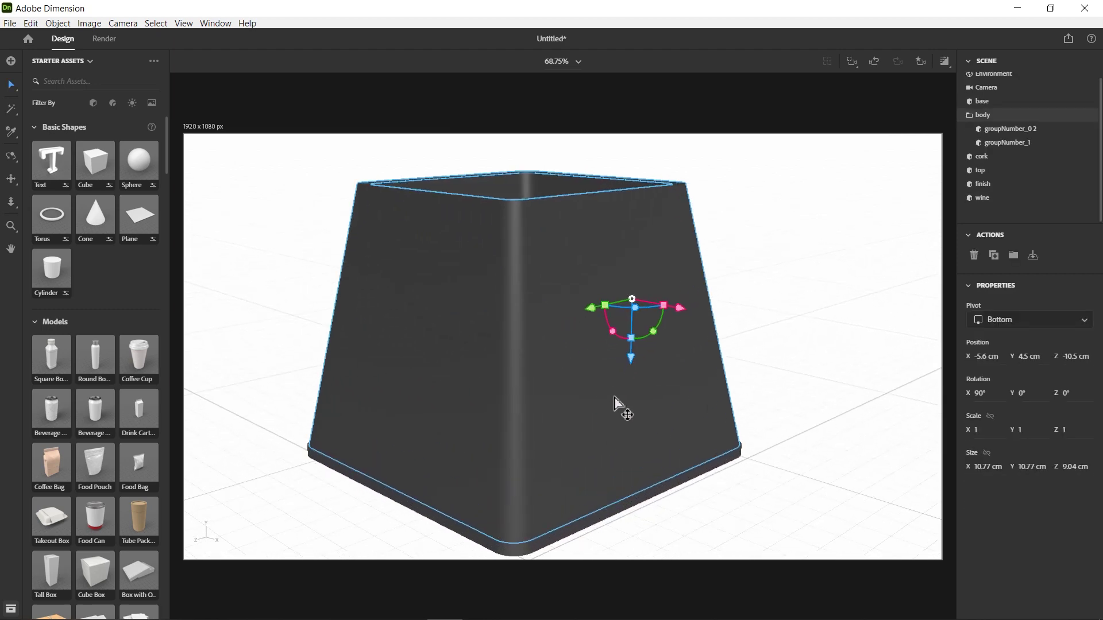
drag(629, 364, 631, 354)
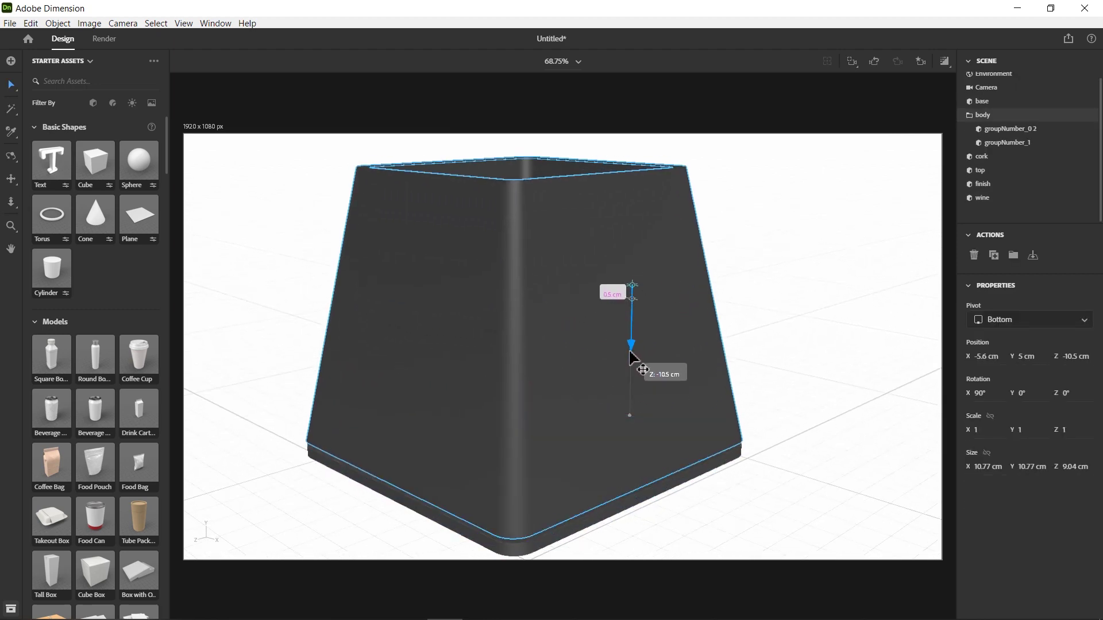
drag(632, 360, 632, 361)
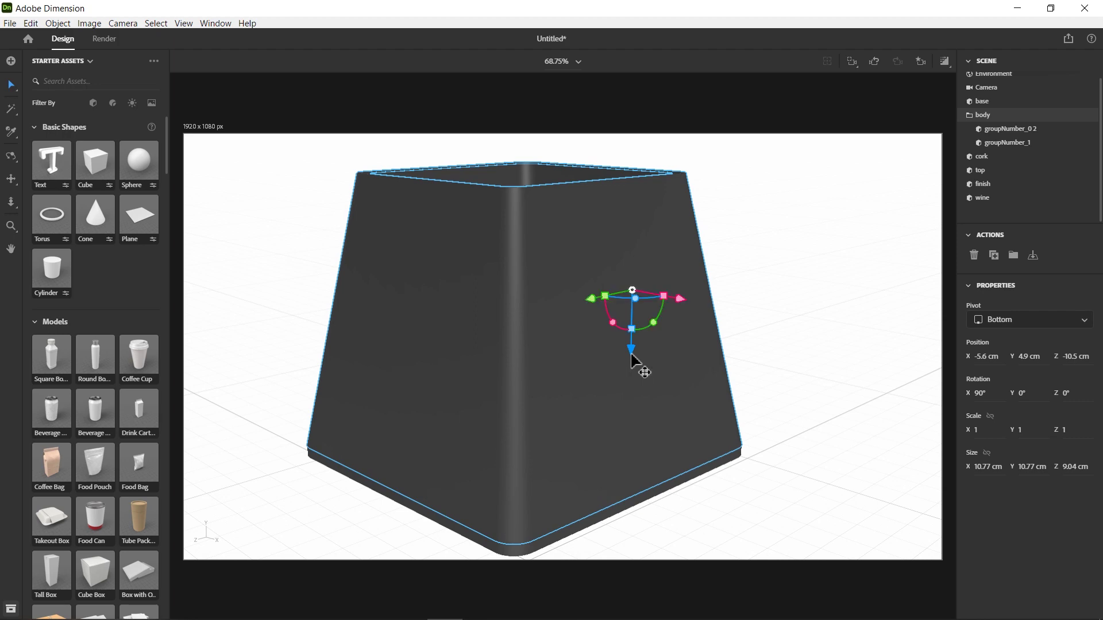
Step: With the body hidden, lift the inner wine box to Y 3 cm, then unhide the body
mouse_move(1017, 115)
click(1078, 115)
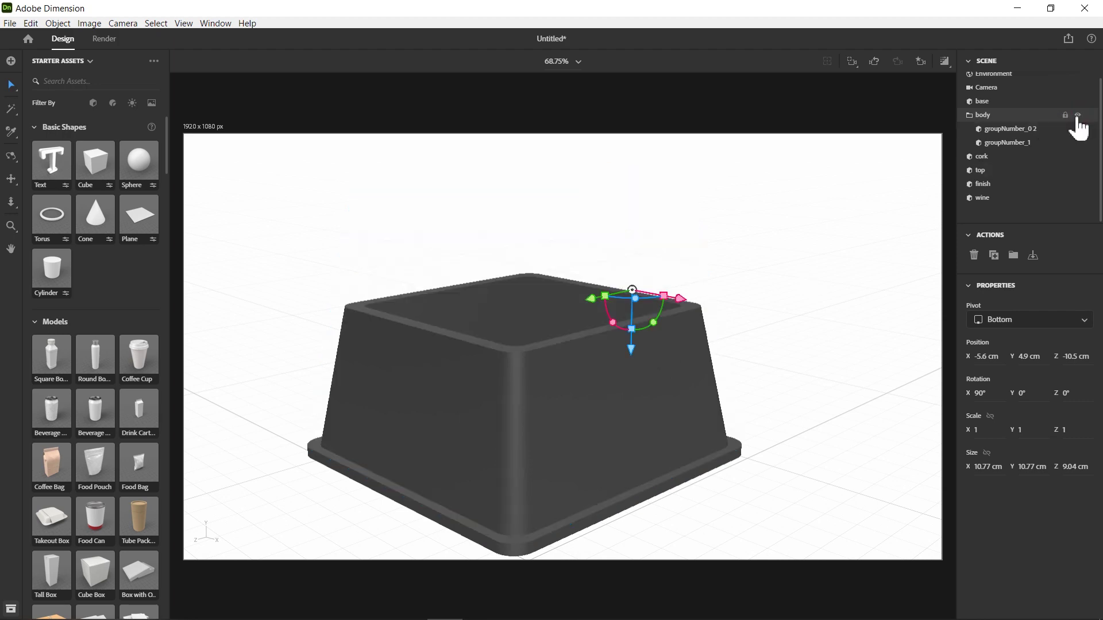
click(620, 443)
drag(626, 413, 626, 402)
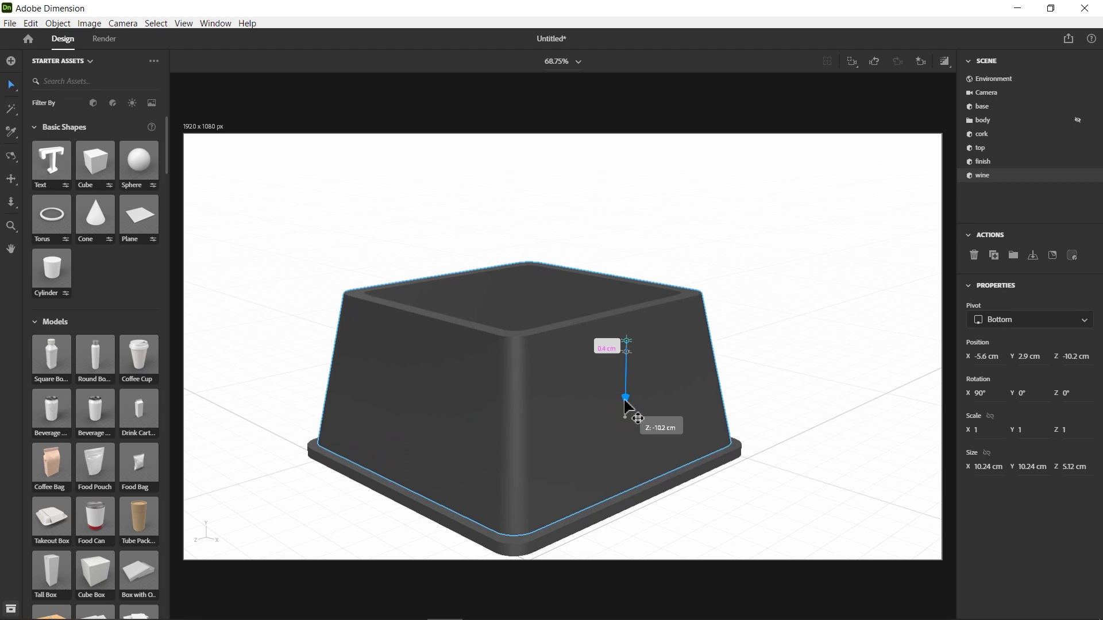
click(1077, 120)
scroll(612, 460, down, 3)
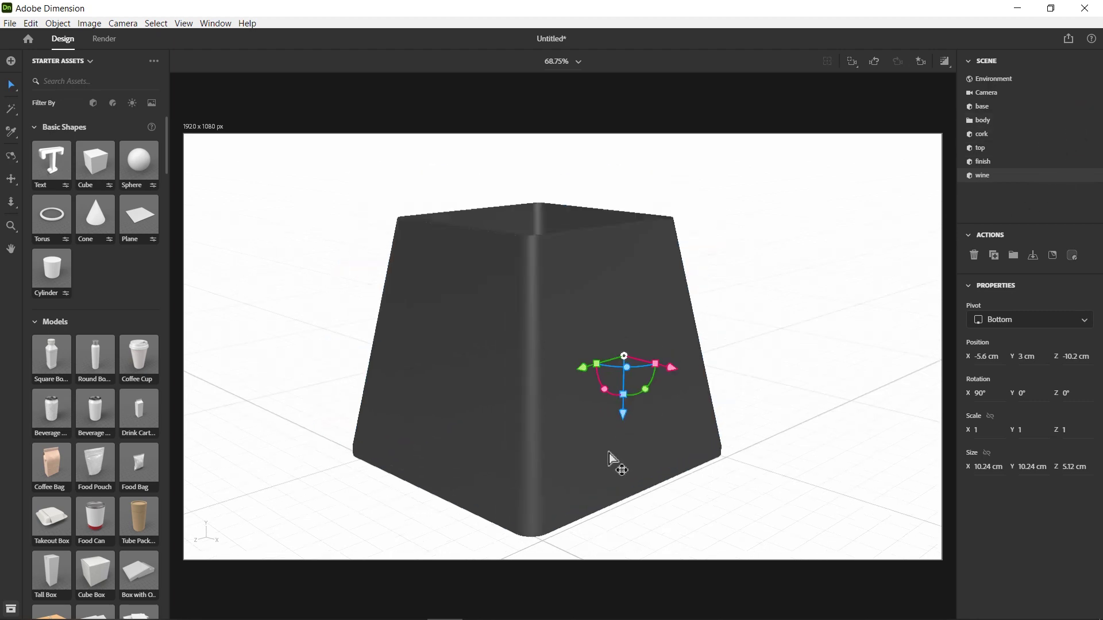
scroll(610, 454, down, 2)
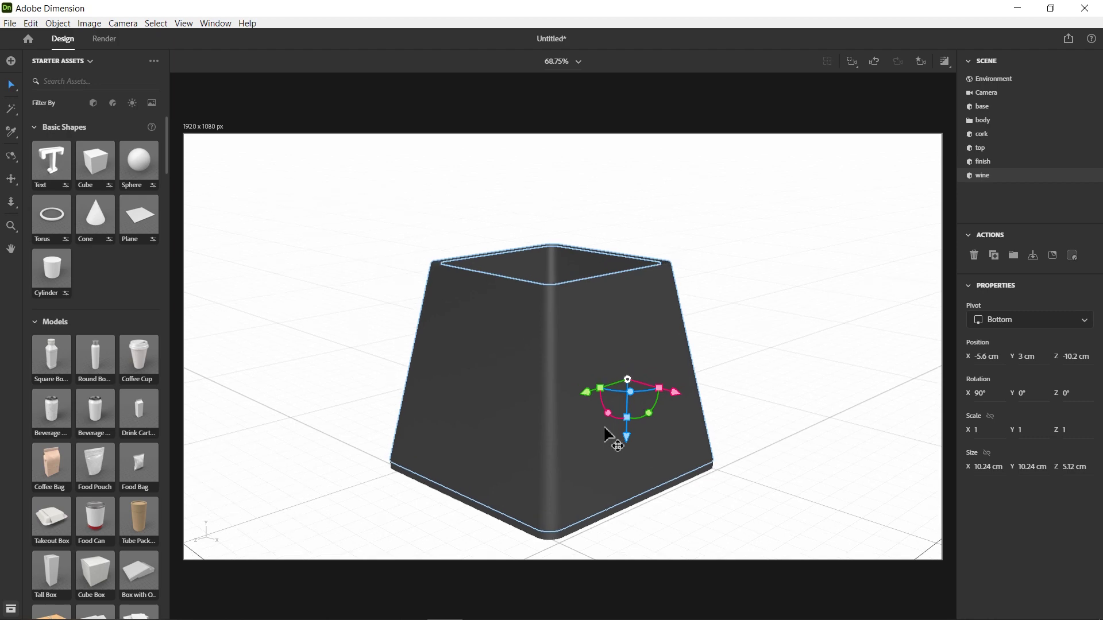
scroll(611, 442, down, 3)
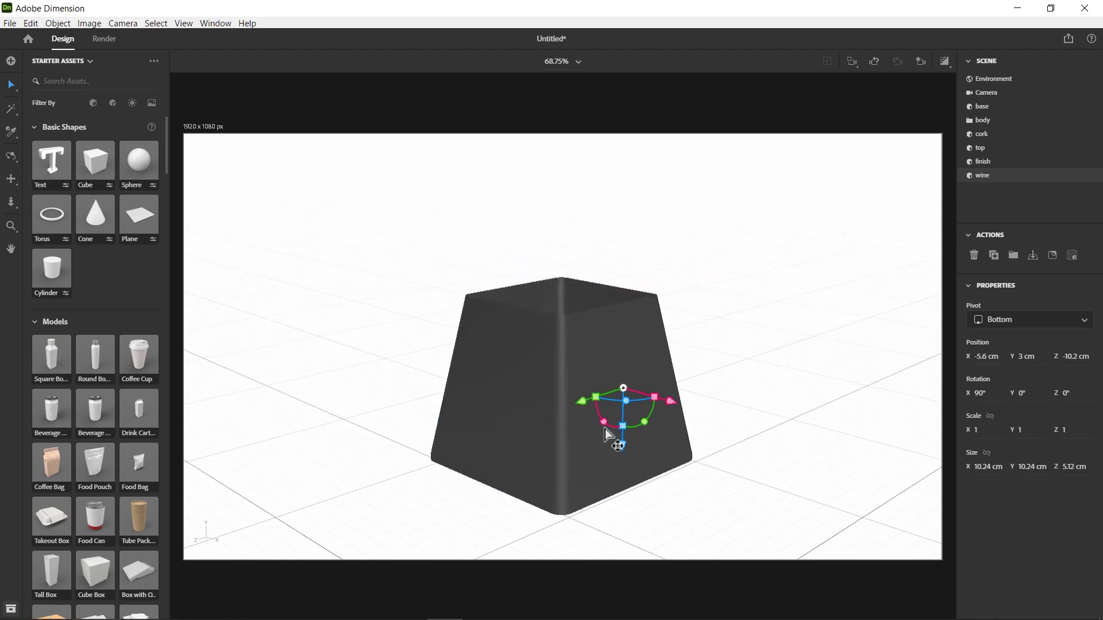
scroll(614, 391, down, 2)
Step: Roughly lower the shoulder plate, neck ring and cork toward the body
click(586, 172)
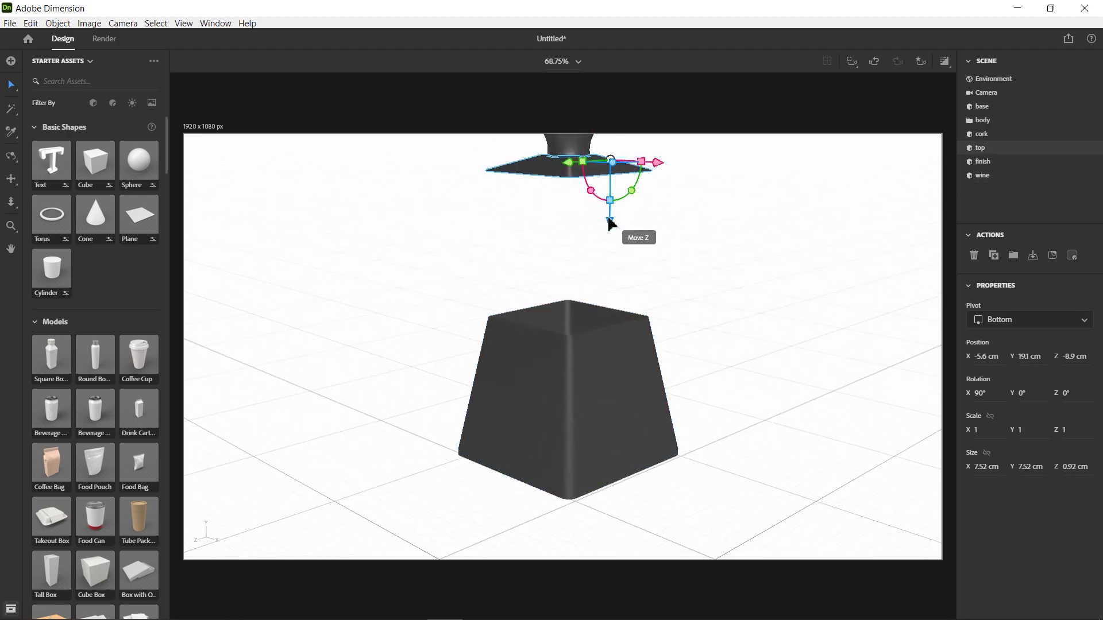
drag(610, 220, 609, 350)
click(574, 141)
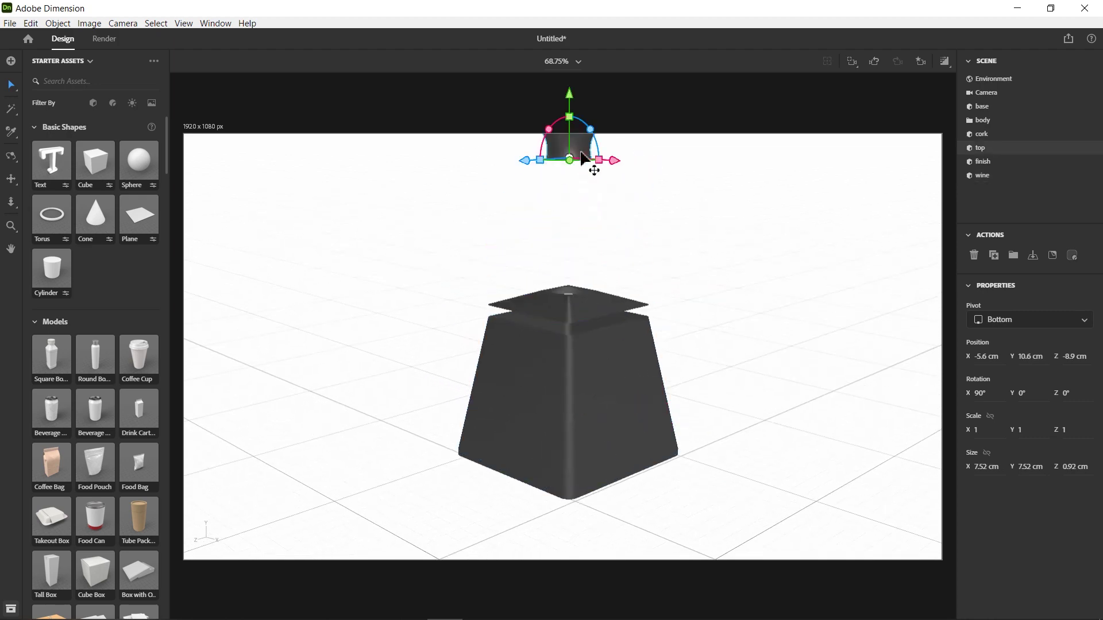
mouse_move(568, 109)
mouse_down()
mouse_move(587, 216)
mouse_move(621, 283)
mouse_up()
click(580, 160)
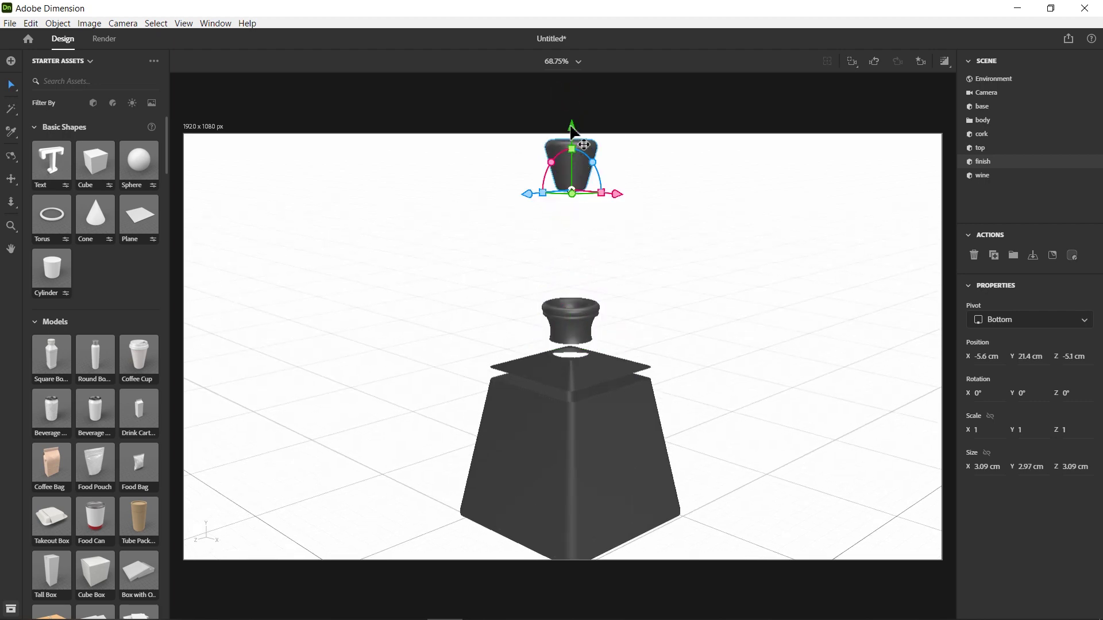
drag(580, 161, 603, 281)
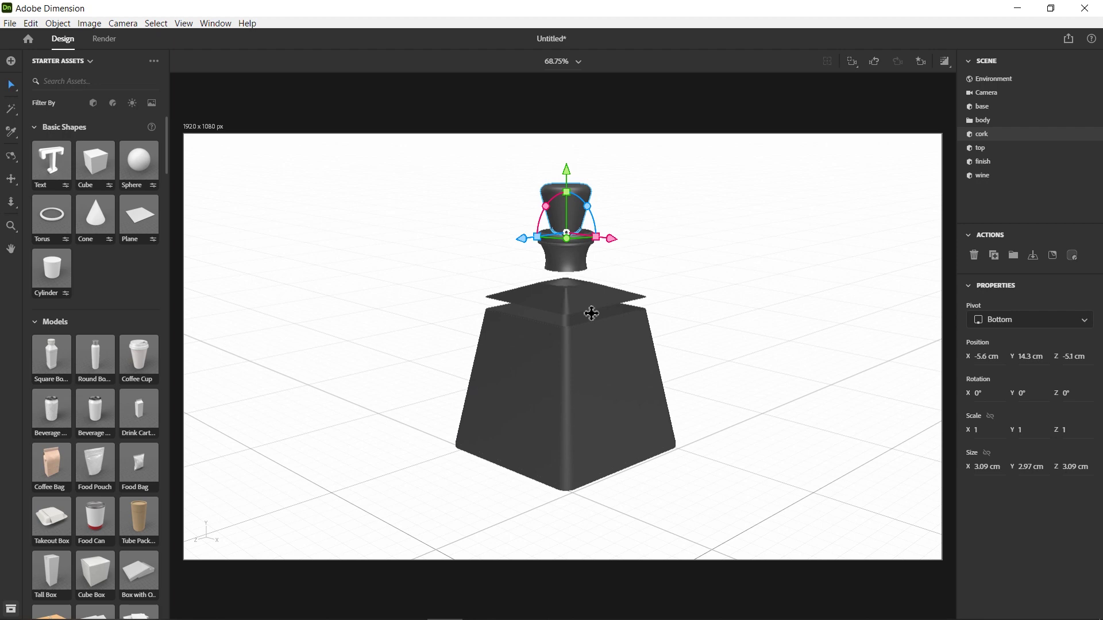
Step: Seat the shoulder plate precisely on top of the decanter body
scroll(591, 301, up, 5)
scroll(563, 344, up, 2)
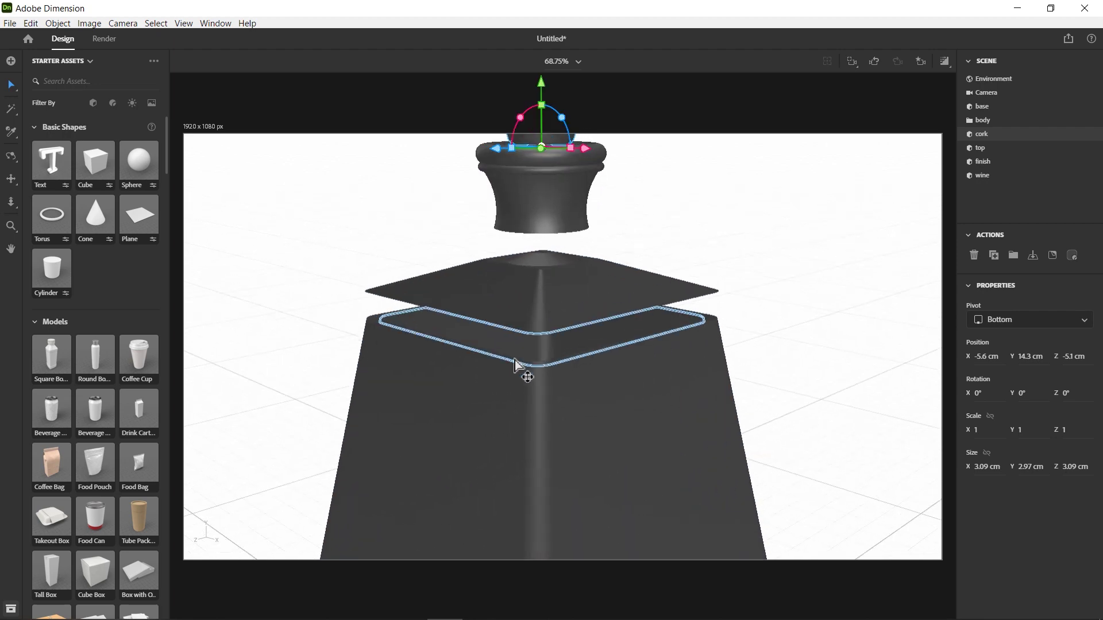
scroll(519, 367, up, 2)
scroll(519, 364, up, 2)
click(538, 240)
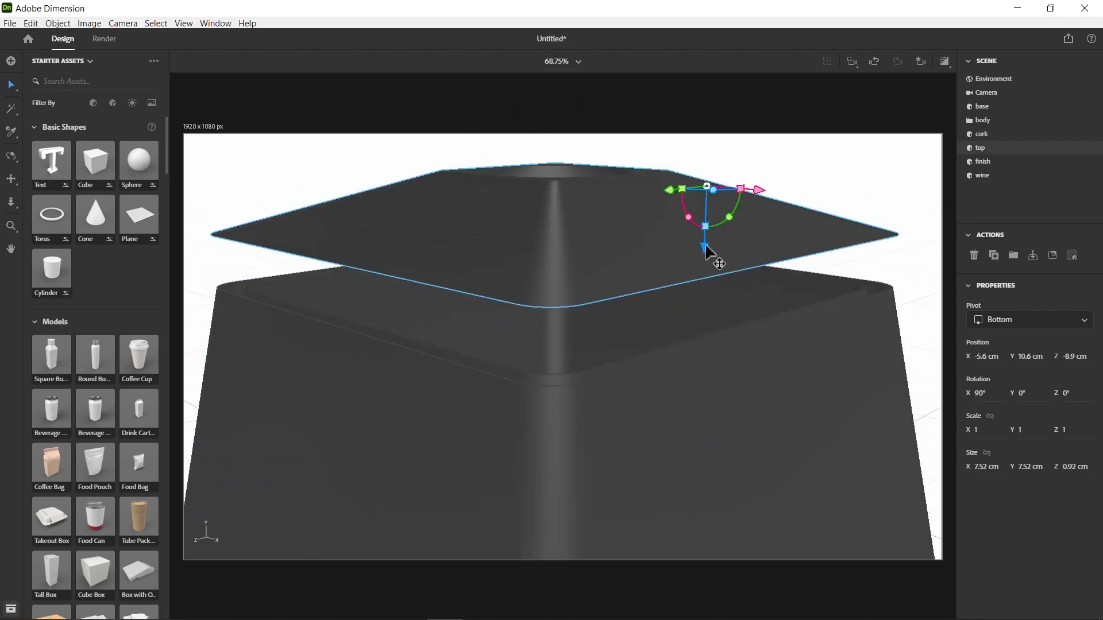
drag(705, 244, 707, 292)
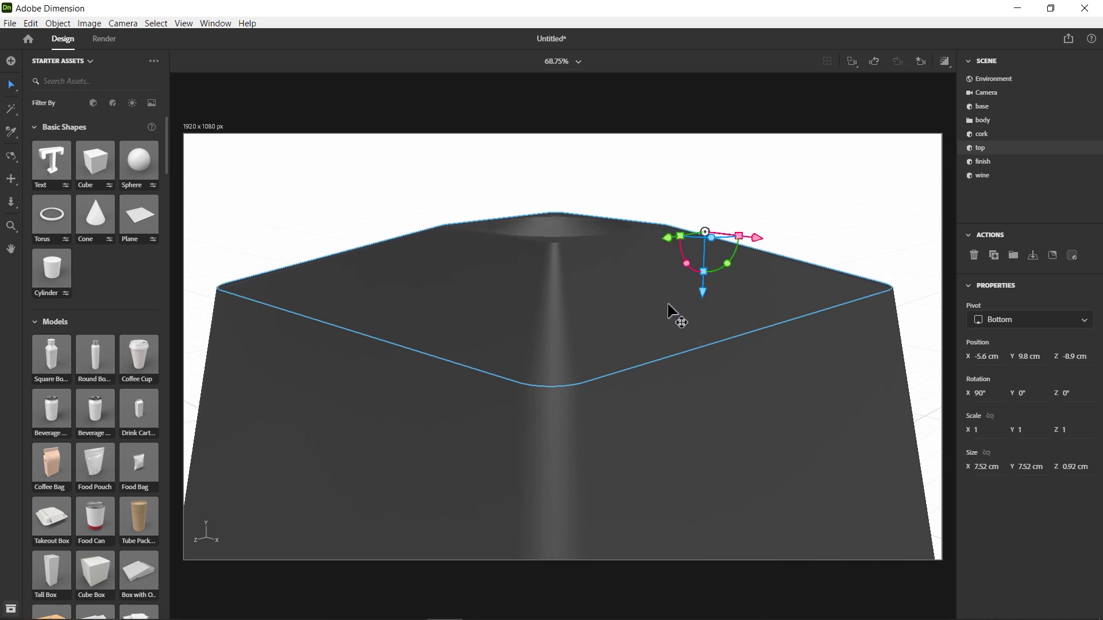
scroll(669, 313, down, 2)
scroll(643, 247, down, 2)
Step: Fit the neck ring at Y 10.2 cm and the cork at Y 11.3 cm
click(610, 183)
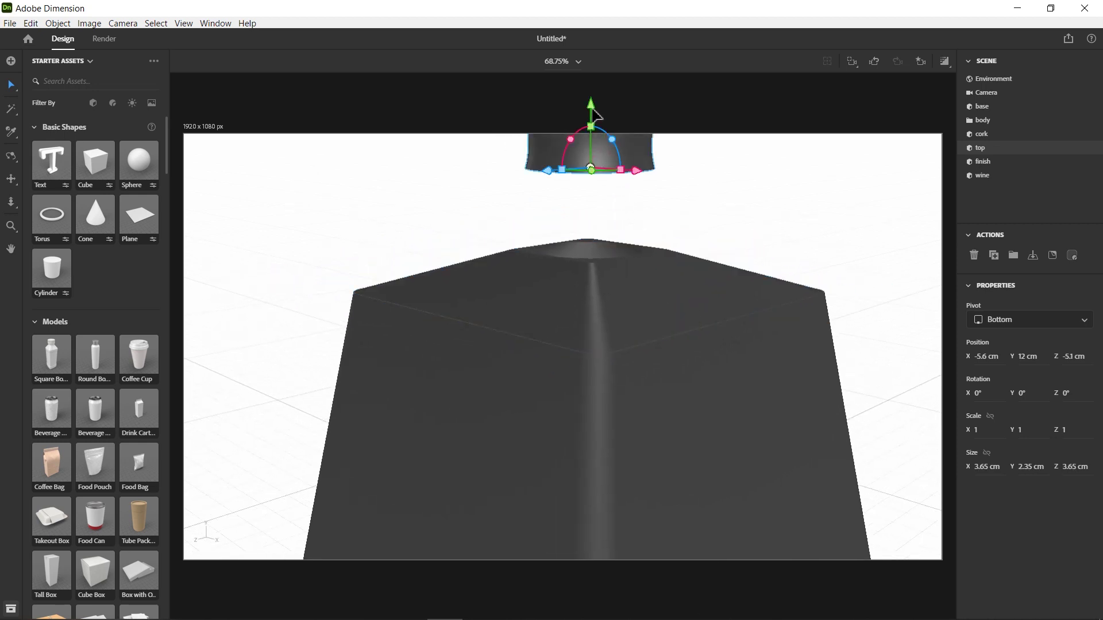
drag(616, 192, 614, 202)
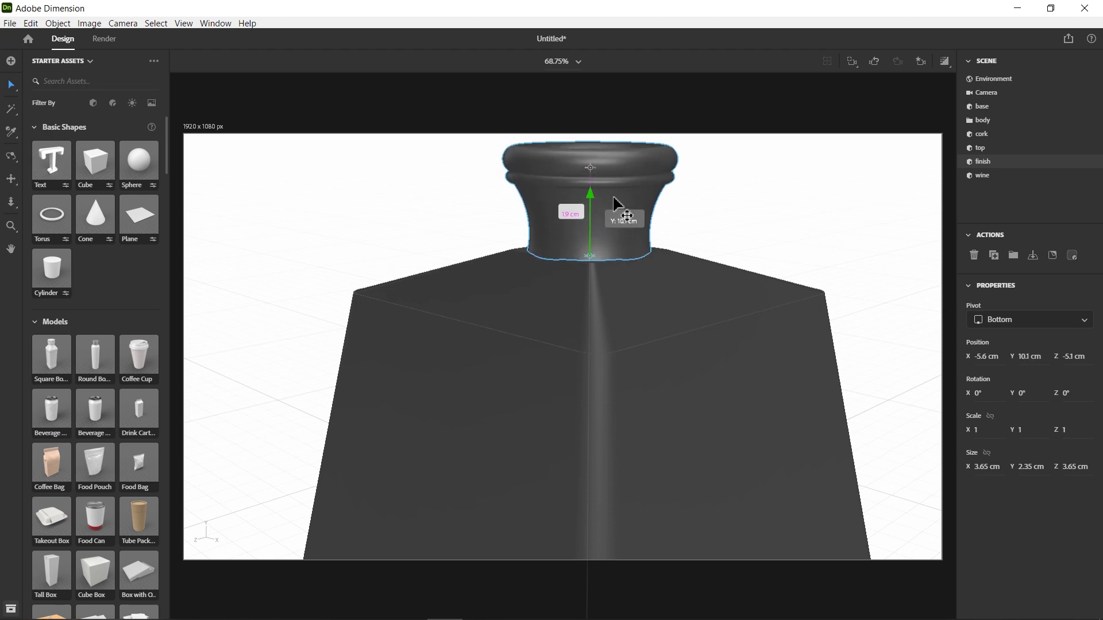
mouse_move(616, 202)
mouse_down()
mouse_move(616, 188)
mouse_move(623, 208)
mouse_up()
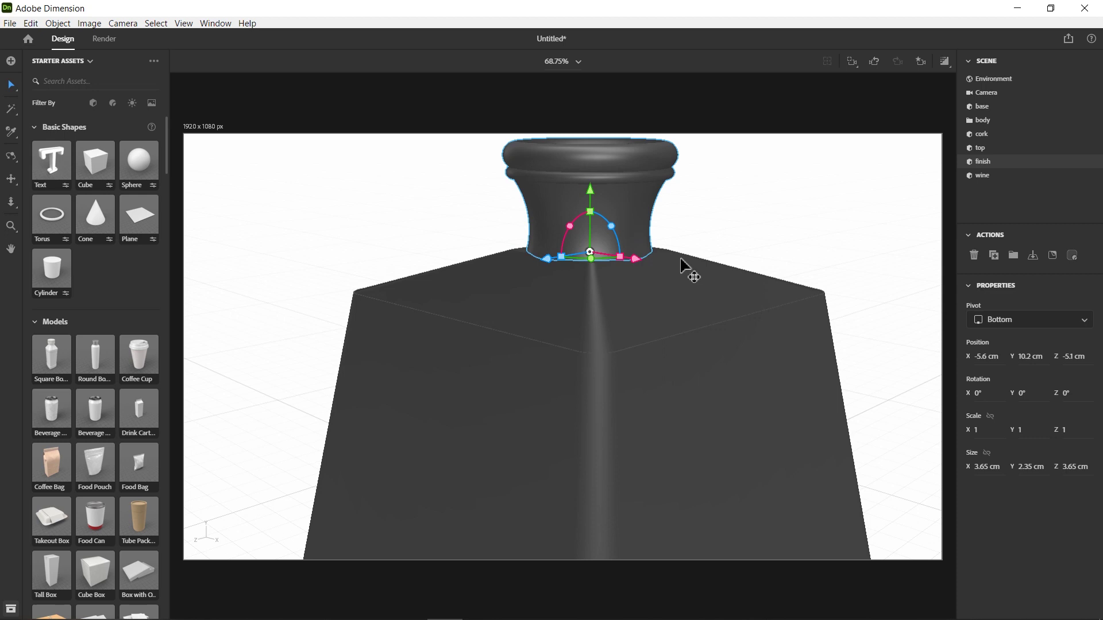
scroll(555, 296, down, 5)
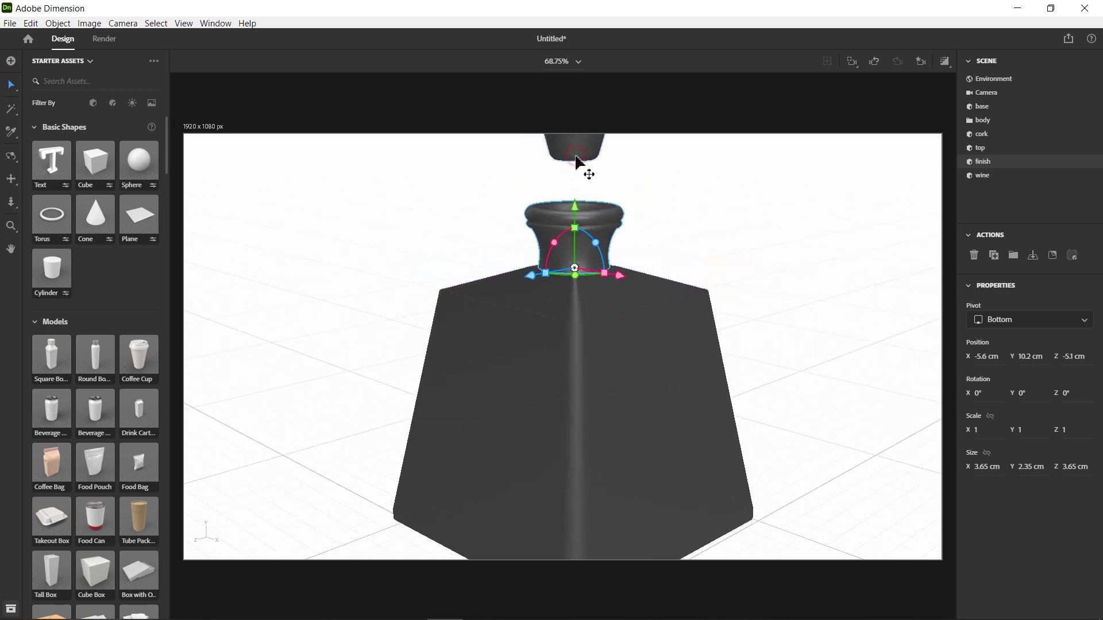
click(576, 161)
drag(591, 112, 593, 176)
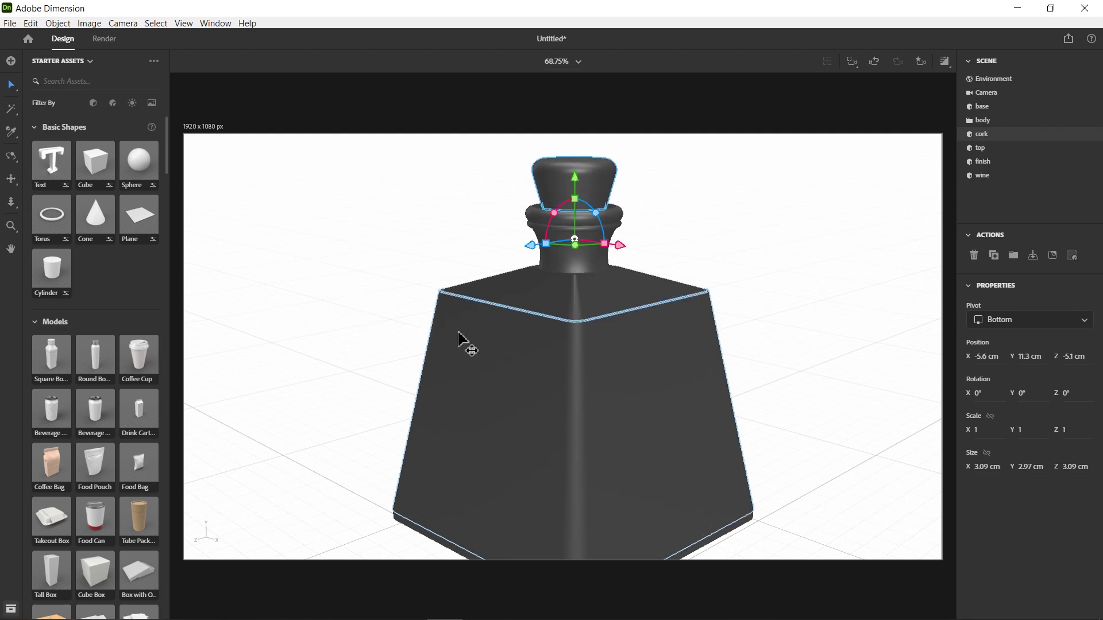
scroll(457, 339, down, 3)
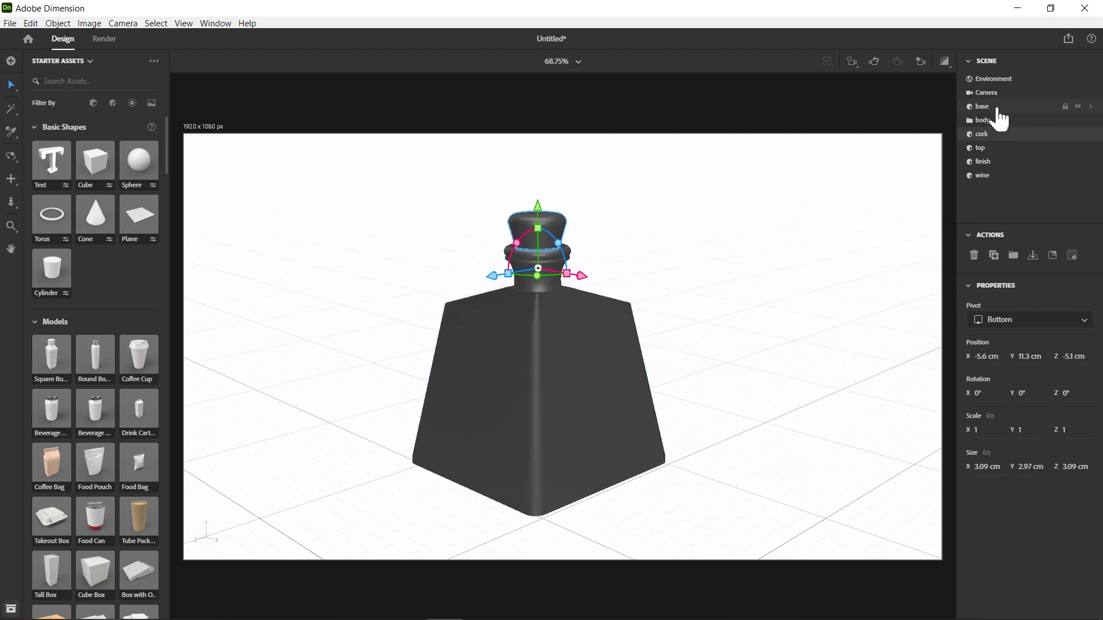
Step: Group the base, body, top and finish parts and name the group BODY
click(1003, 107)
click(1005, 122)
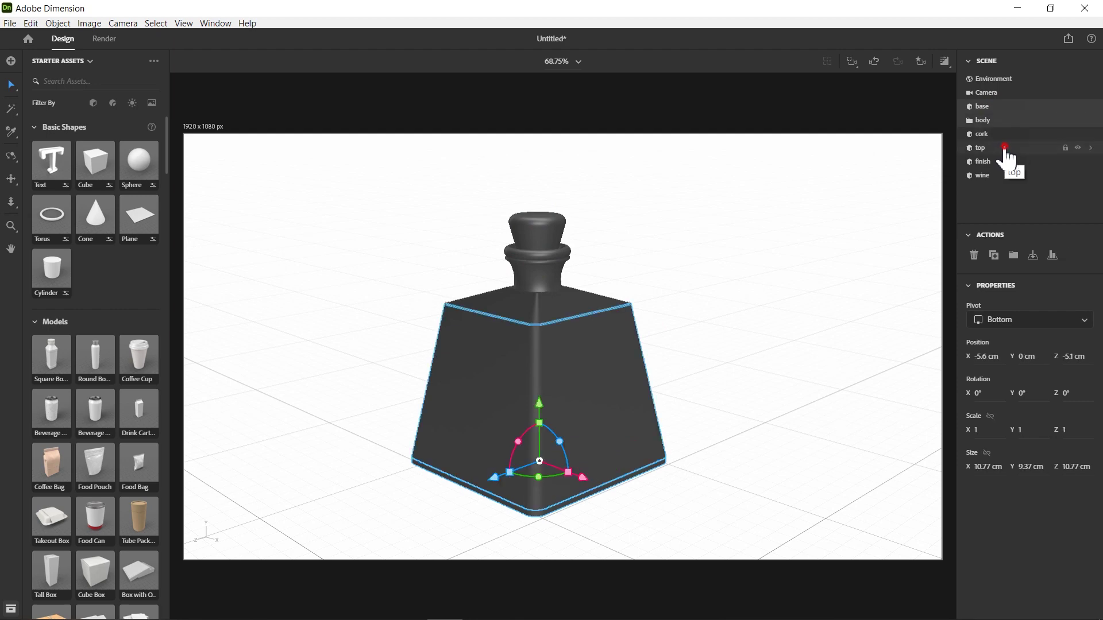
ctrl+click(1005, 163)
click(1014, 256)
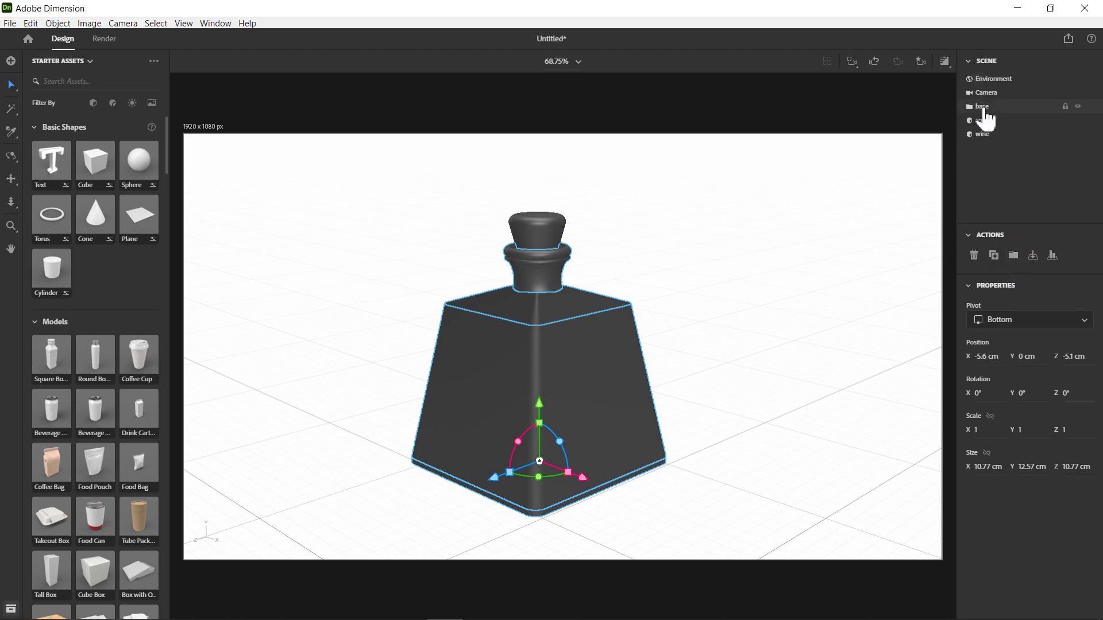
double_click(983, 107)
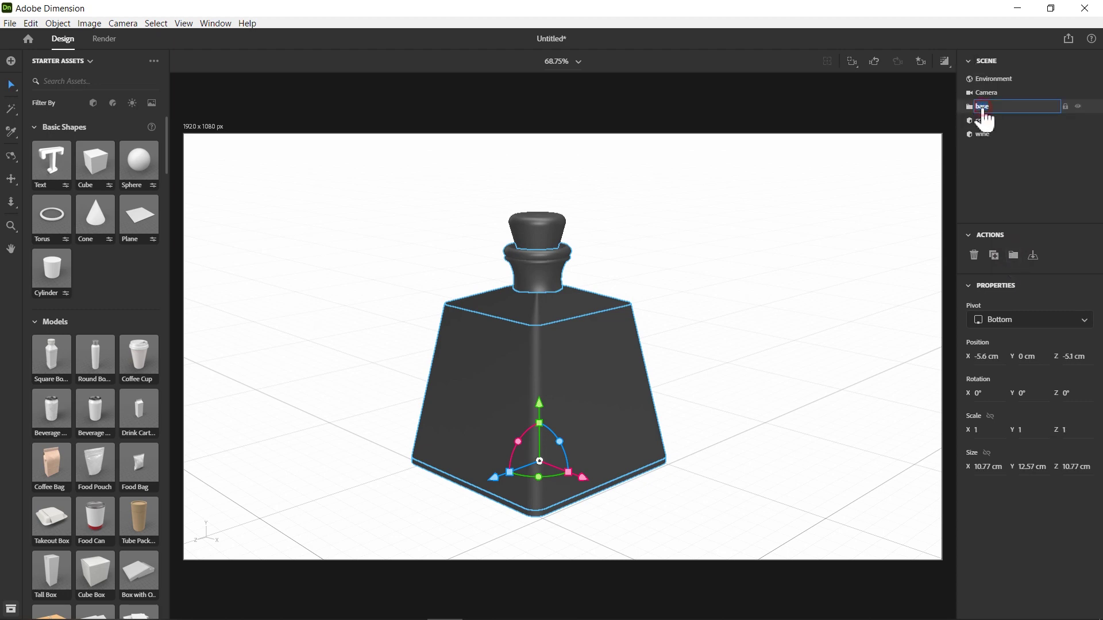
text(BODY)
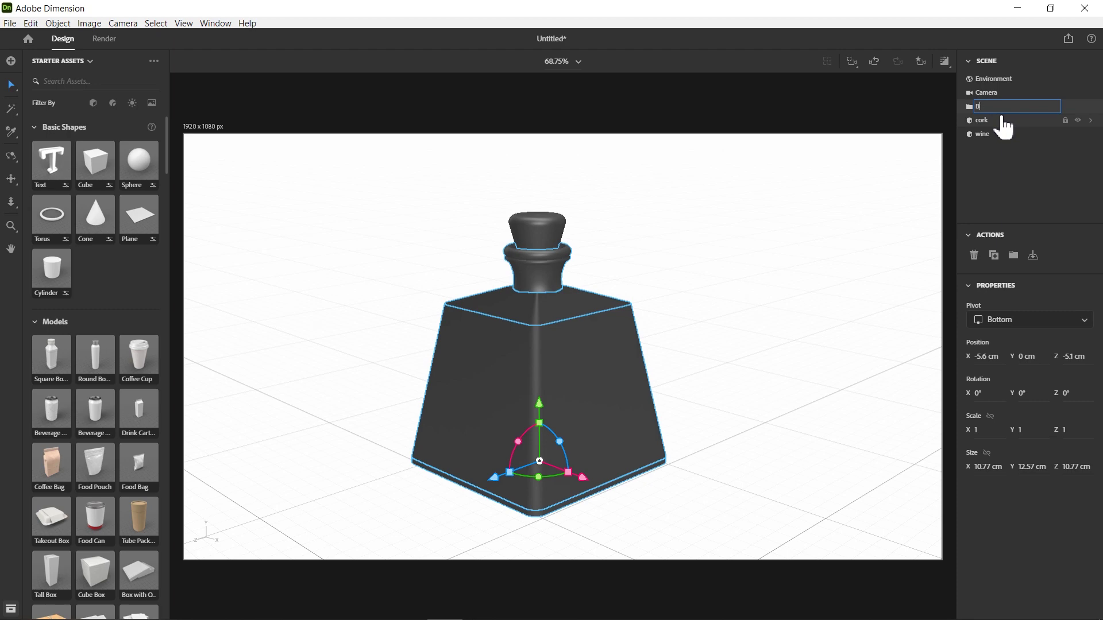
click(1006, 162)
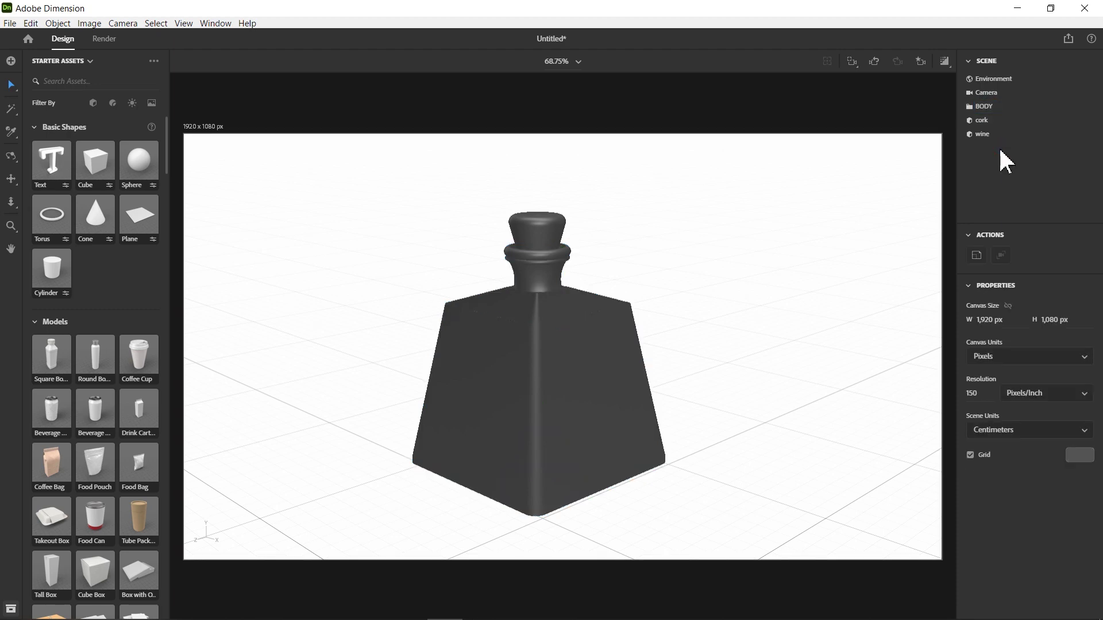
click(611, 352)
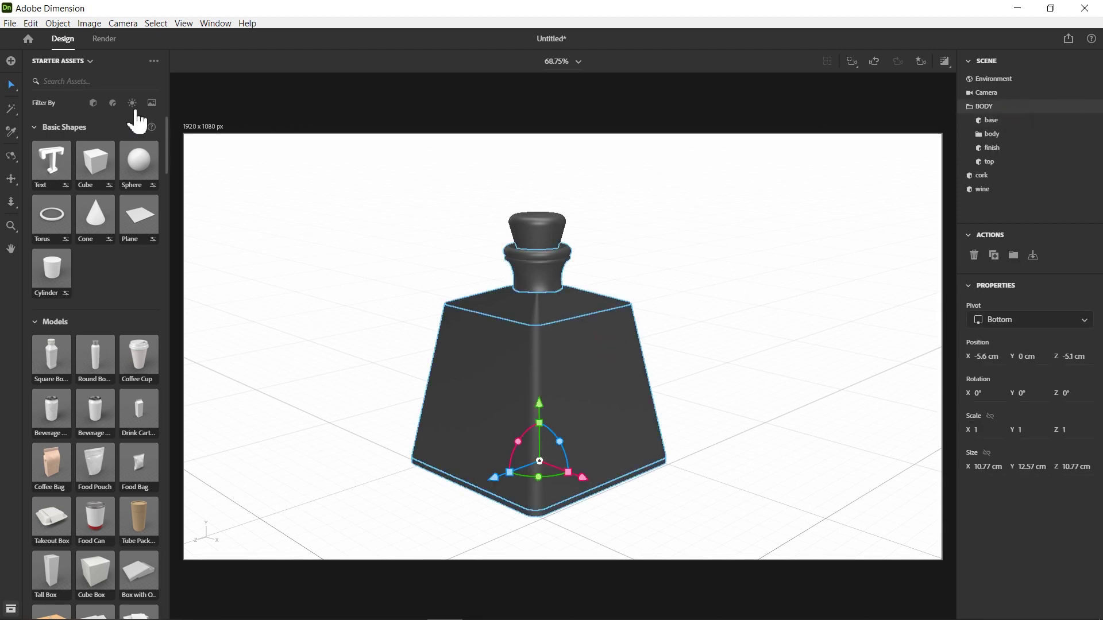
Step: Apply the Glass material to the BODY group and Cedar Wood to the cork
click(112, 103)
drag(51, 163, 526, 345)
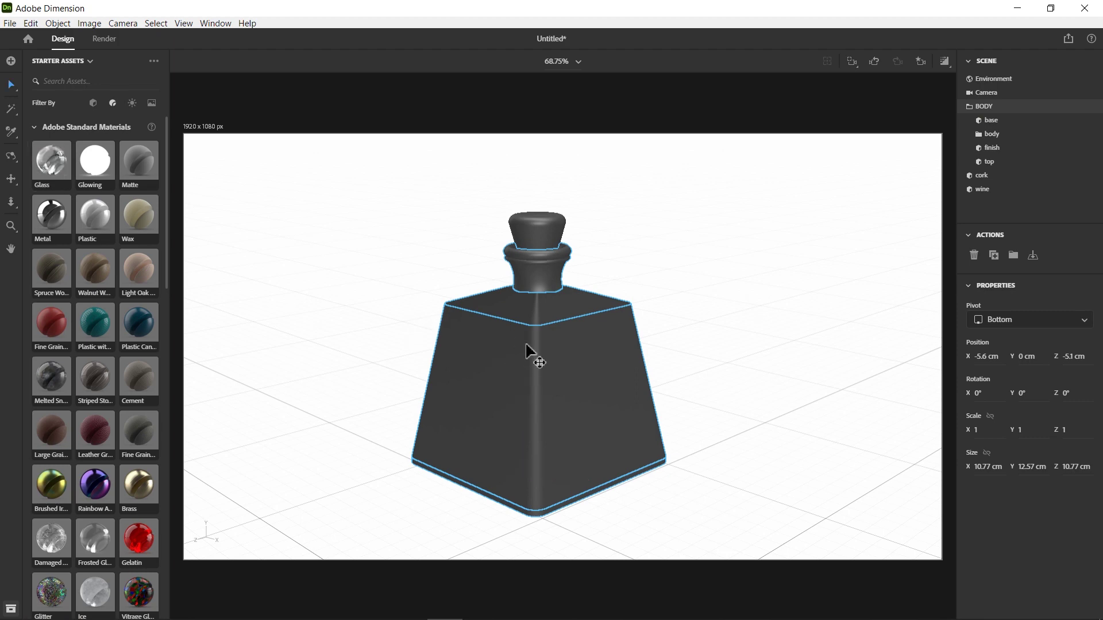
click(550, 217)
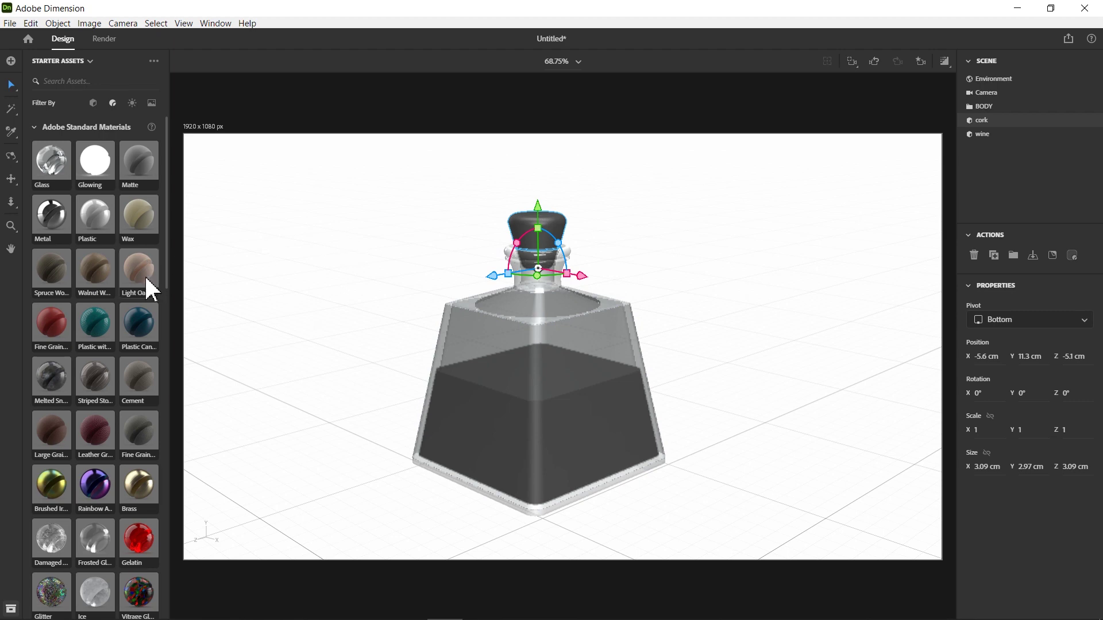
scroll(146, 275, down, 5)
scroll(148, 291, down, 3)
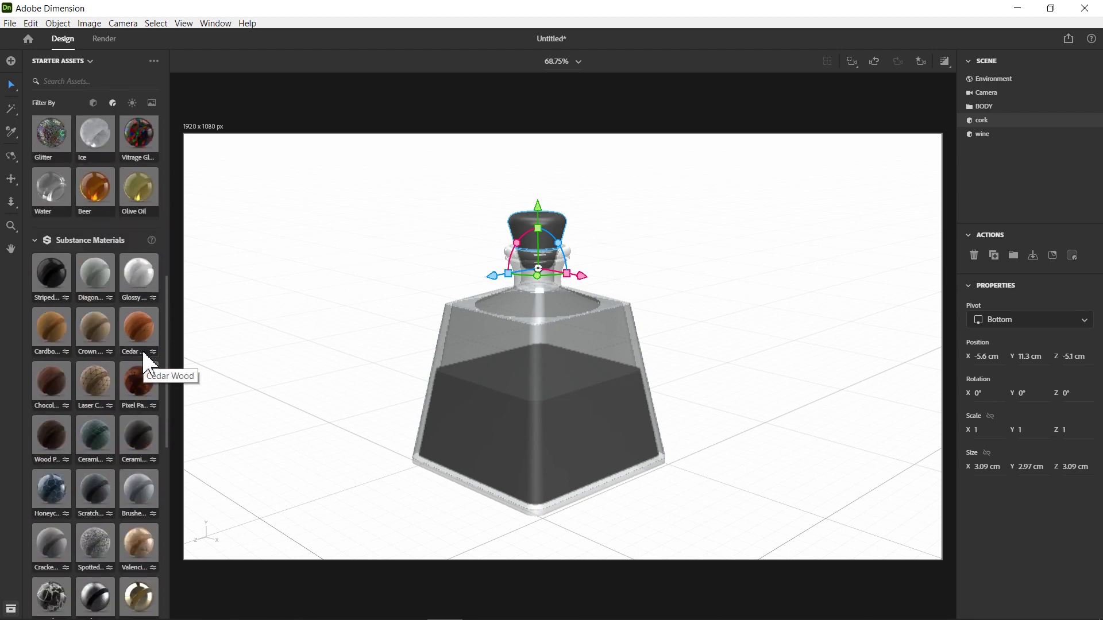
click(146, 326)
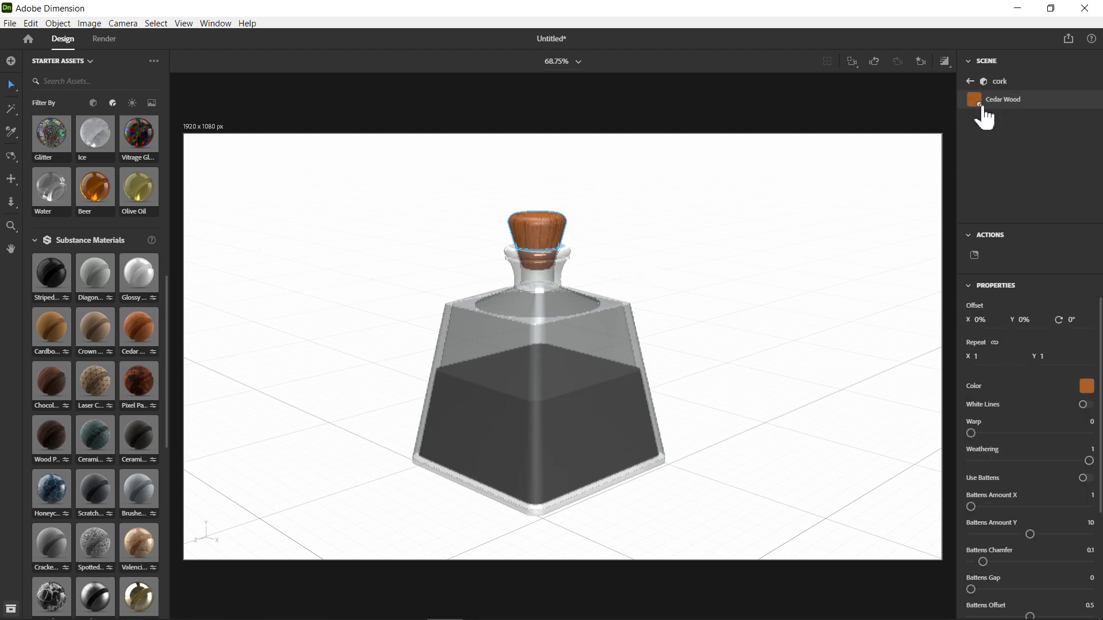
Step: Set the wine's Water base colour to orange RGB 255, 123, 0
click(971, 82)
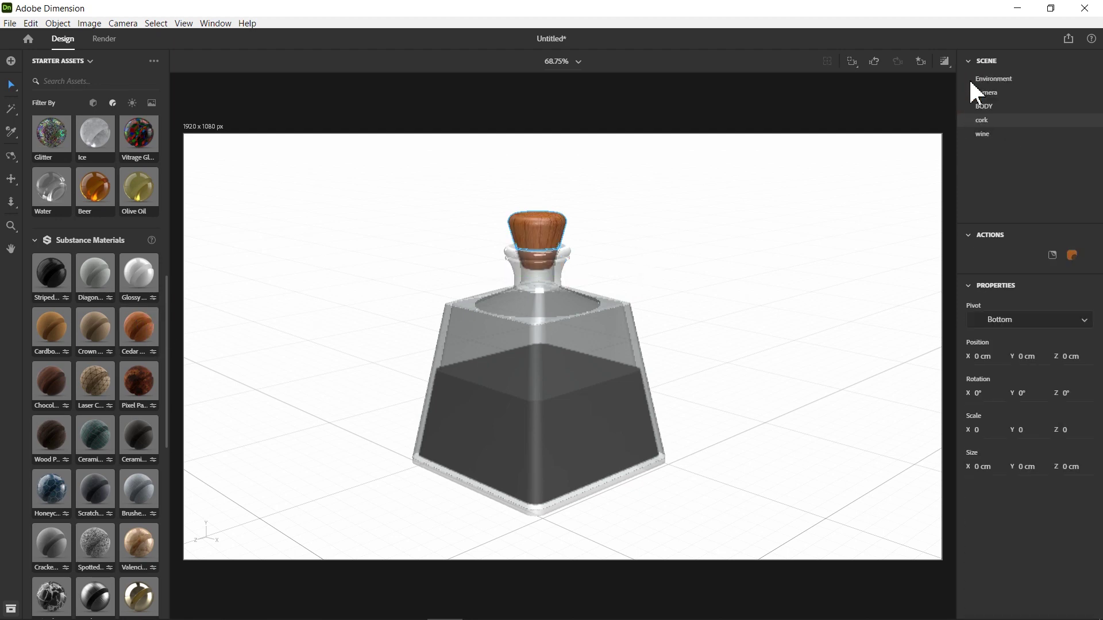
click(989, 135)
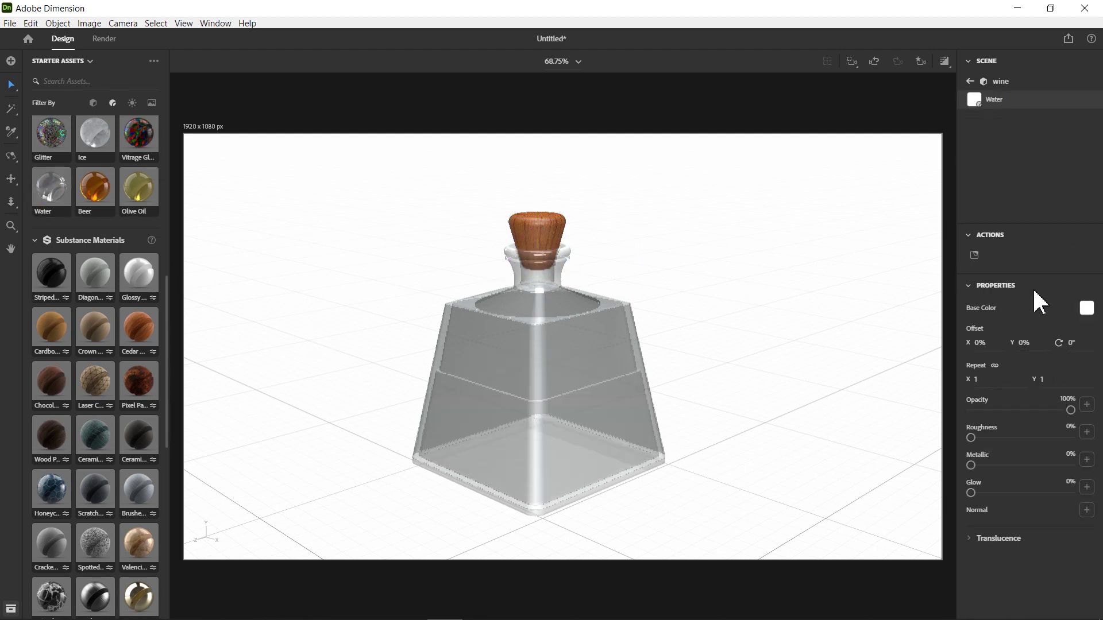
click(1087, 310)
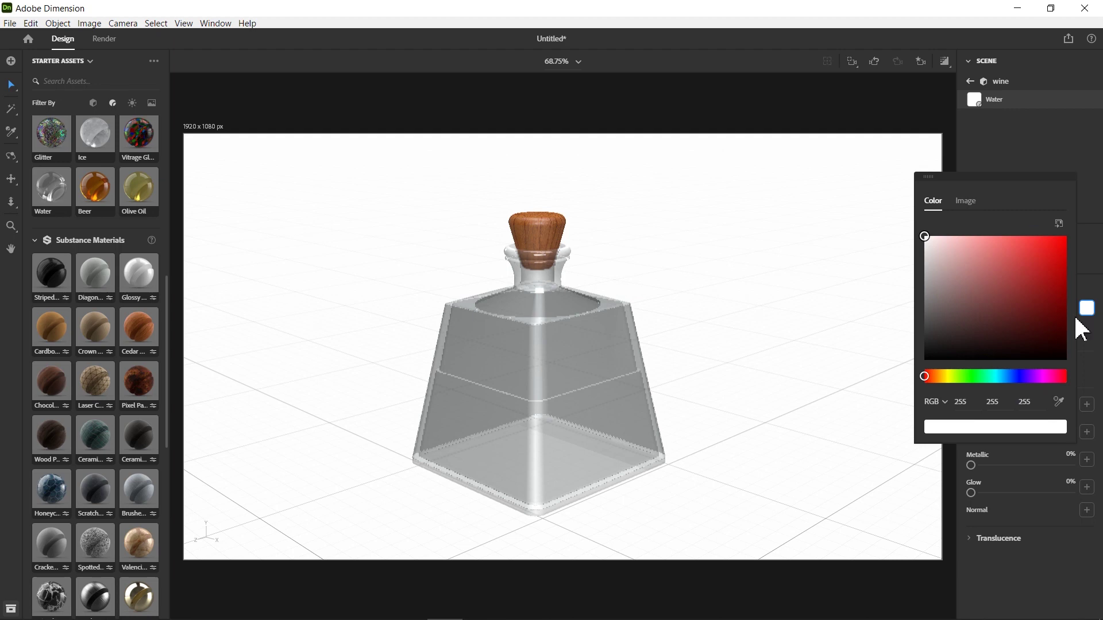
click(938, 377)
text(123)
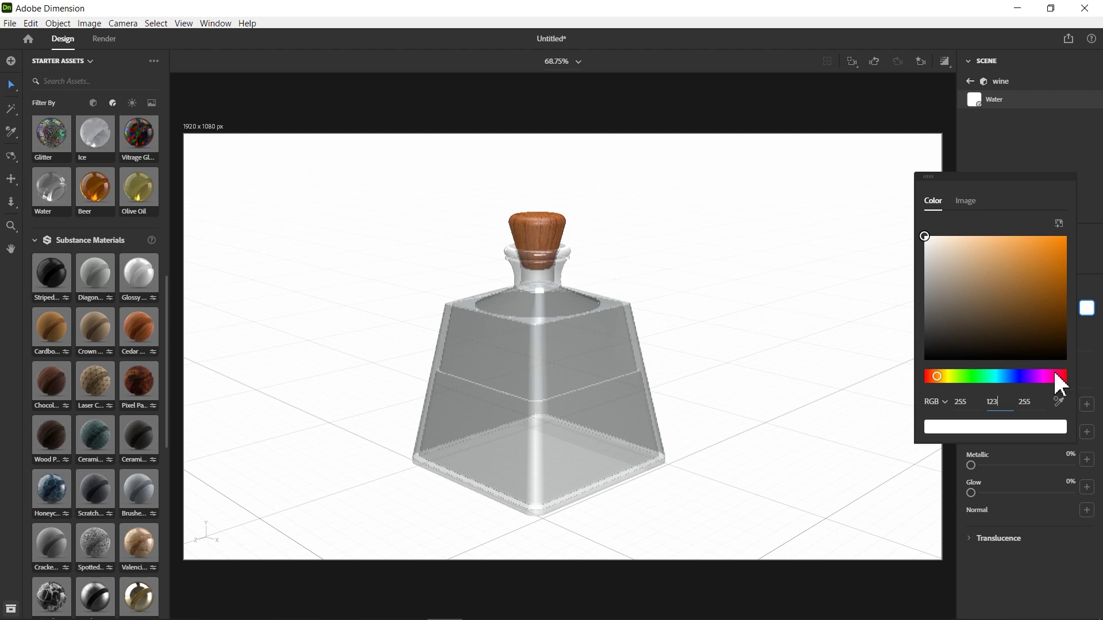
click(1026, 405)
text(0)
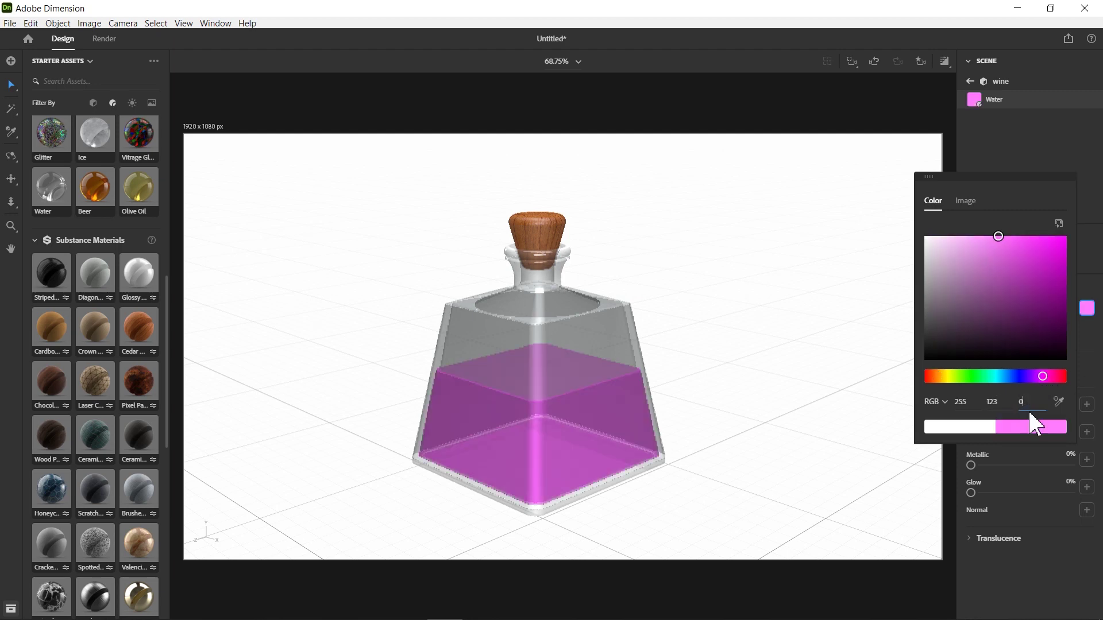
click(1007, 404)
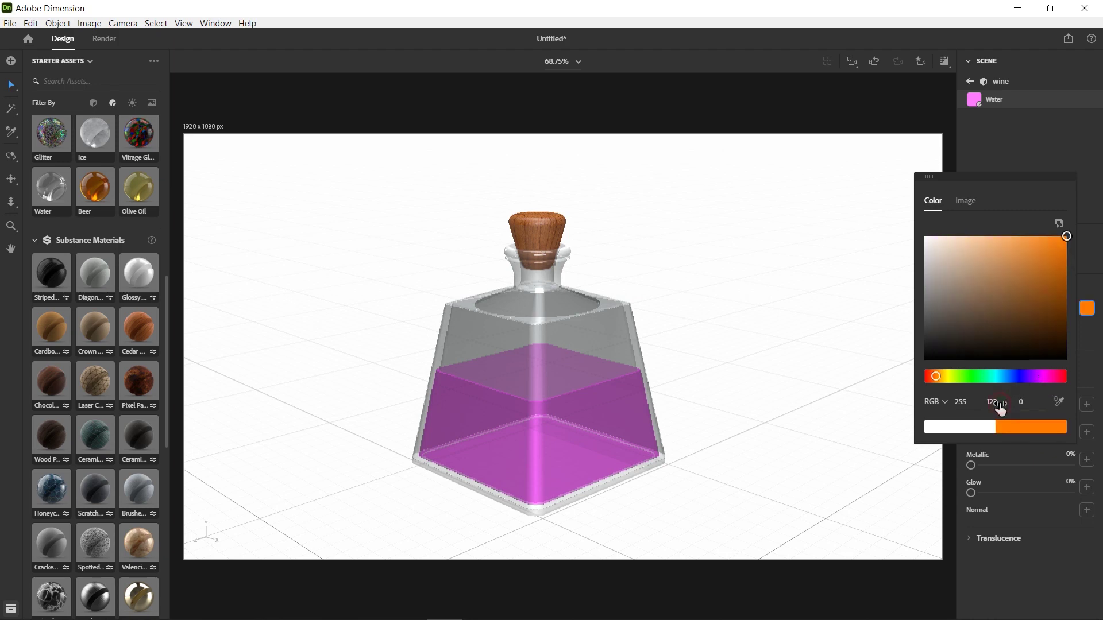
click(1092, 342)
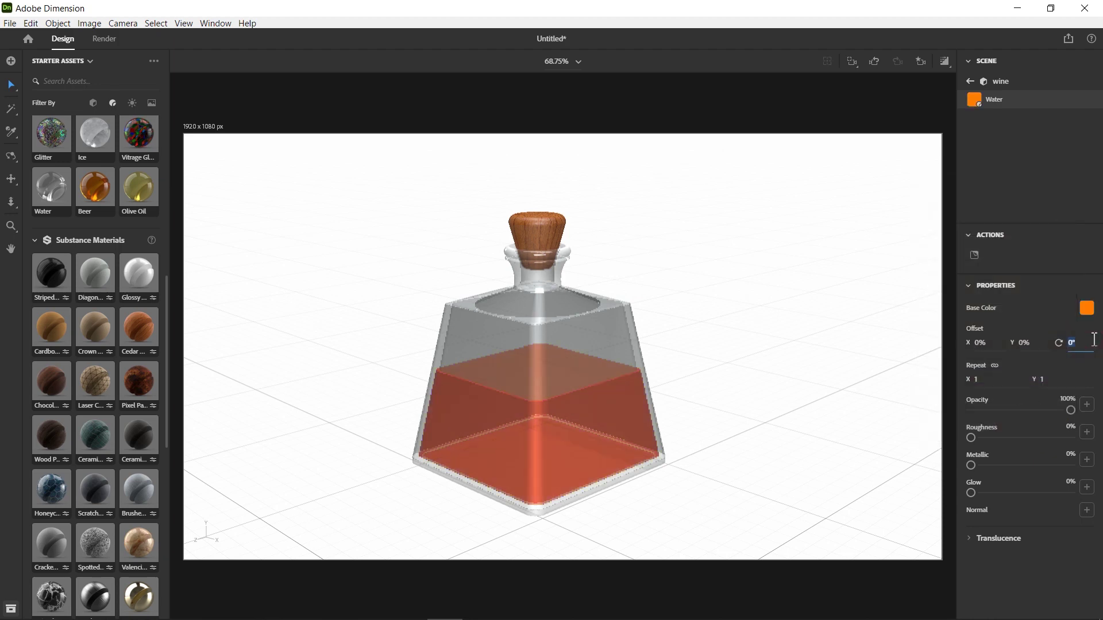
Step: Set the cork's Cedar Wood Warp to 1
click(970, 82)
mouse_move(1017, 121)
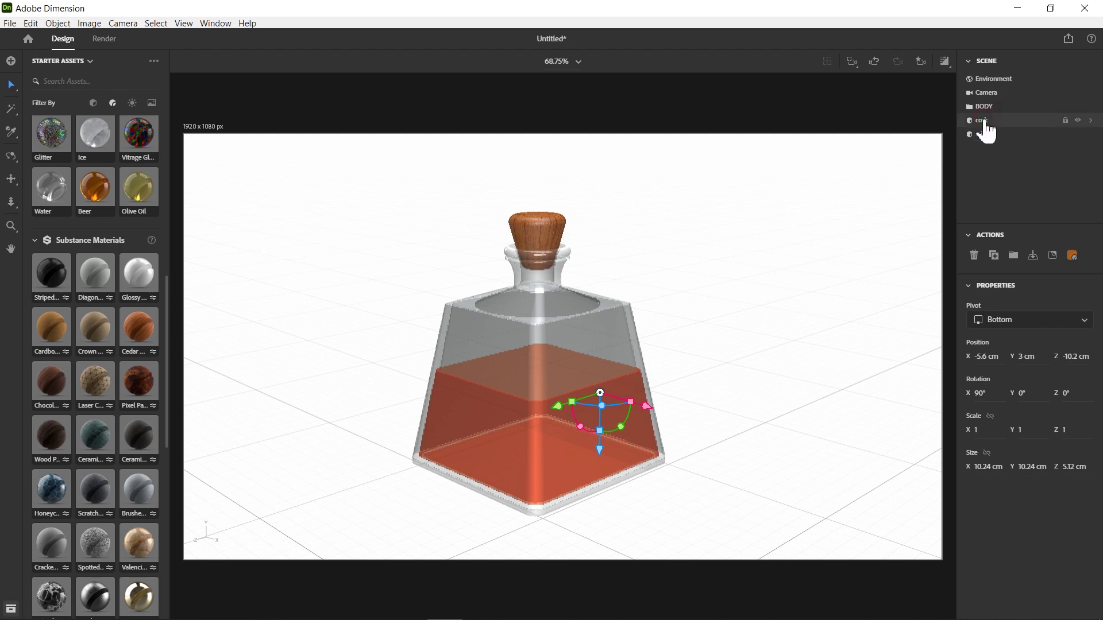
click(985, 121)
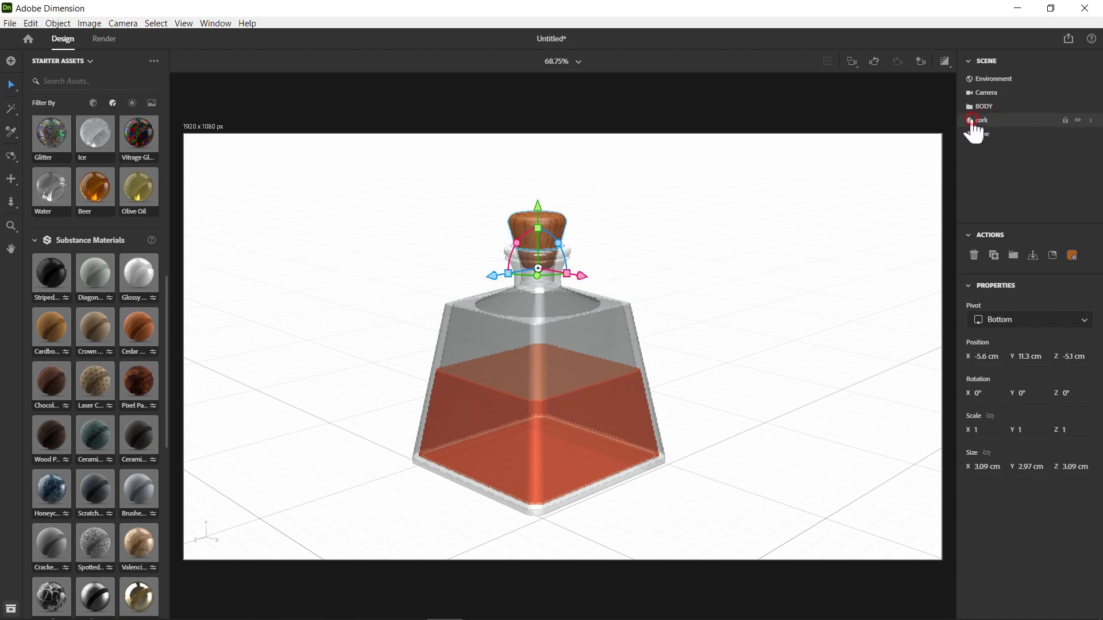
double_click(971, 121)
drag(1009, 432, 1098, 436)
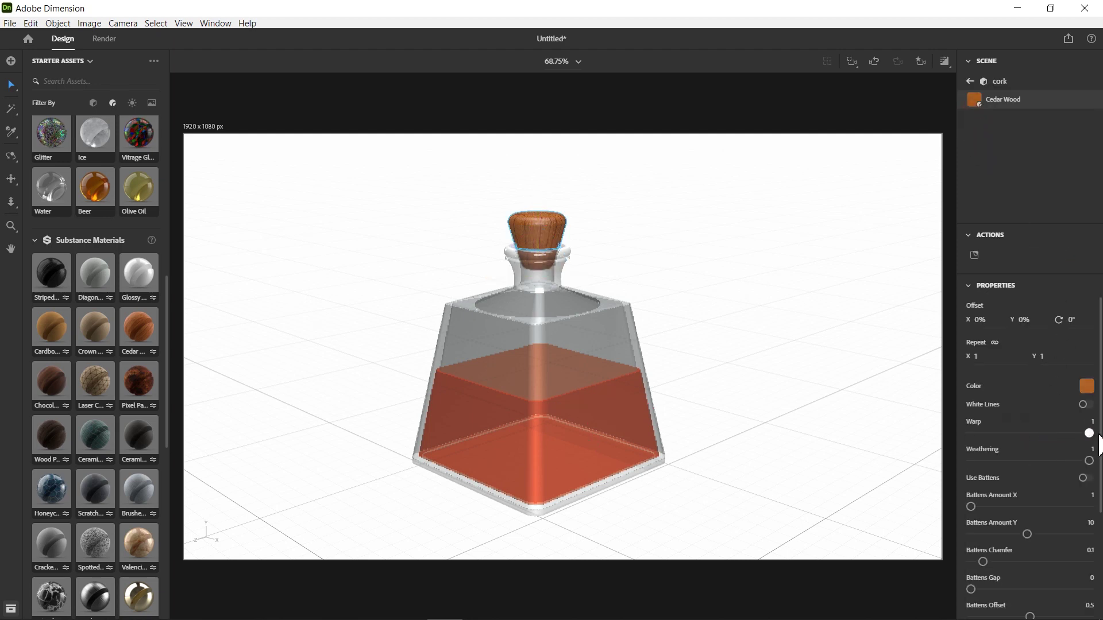
Step: Lower the base part's Glass translucence slightly, to about 97%
click(970, 81)
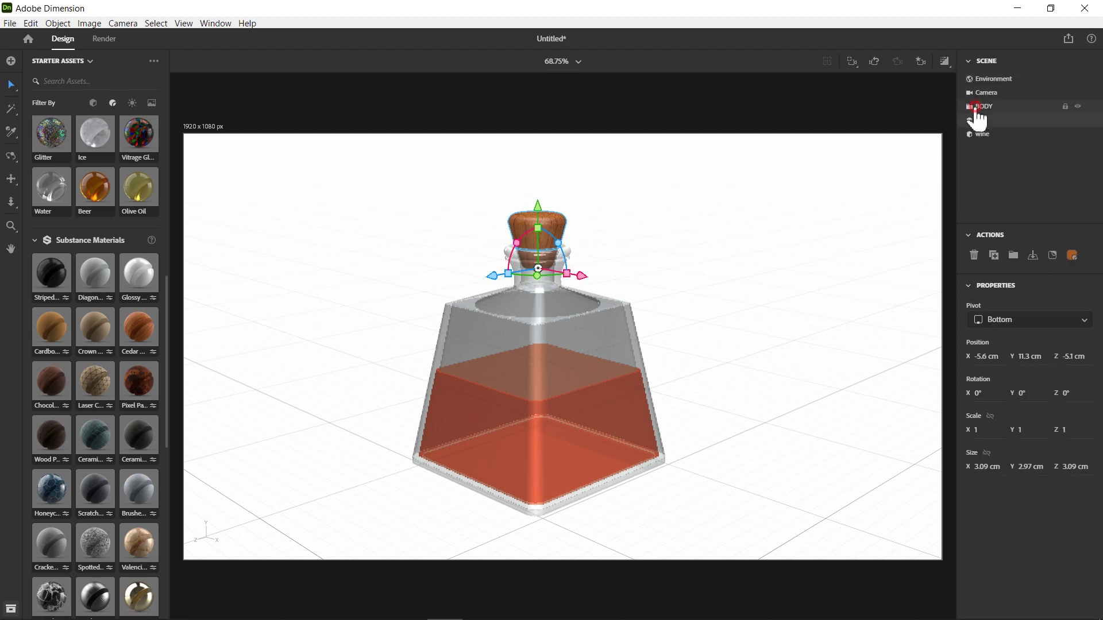
double_click(980, 106)
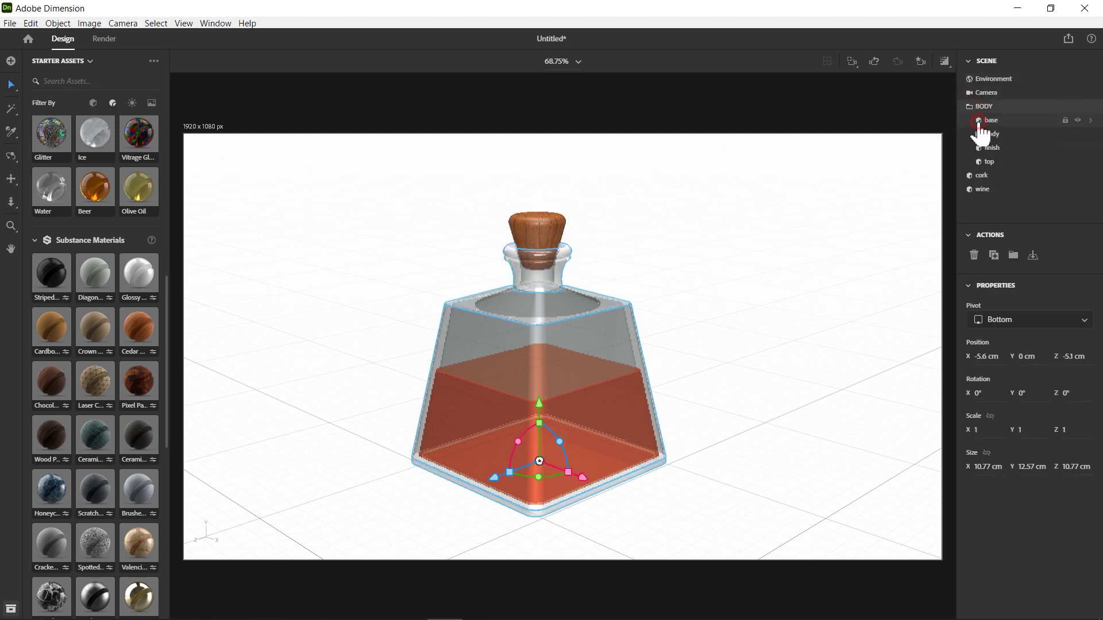
double_click(978, 121)
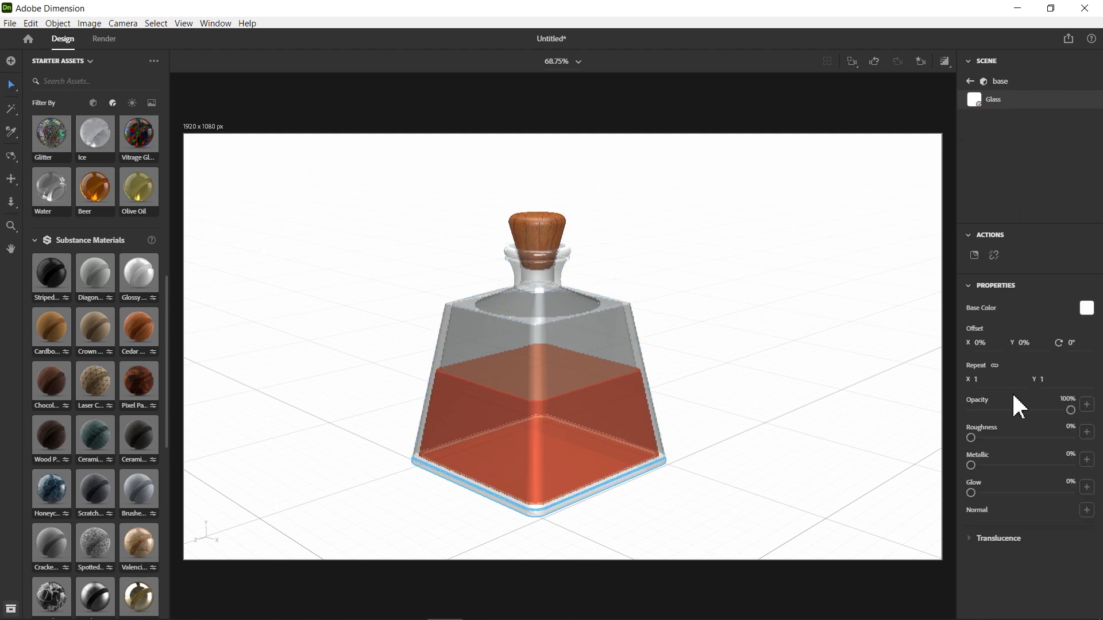
click(970, 543)
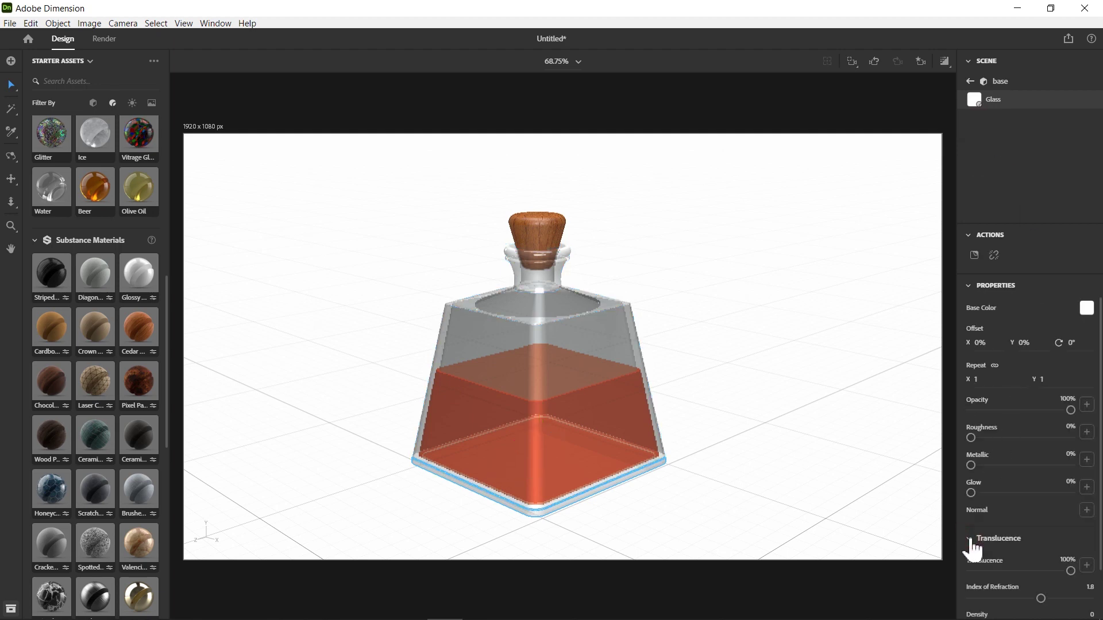
scroll(1034, 543, down, 2)
drag(1070, 515, 1067, 516)
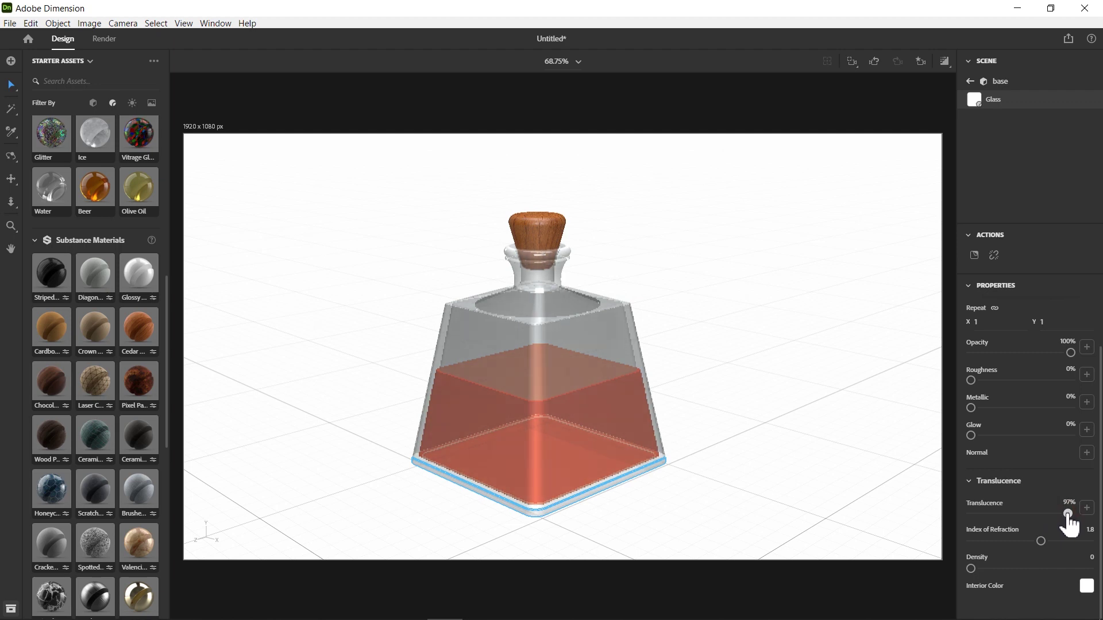
click(970, 287)
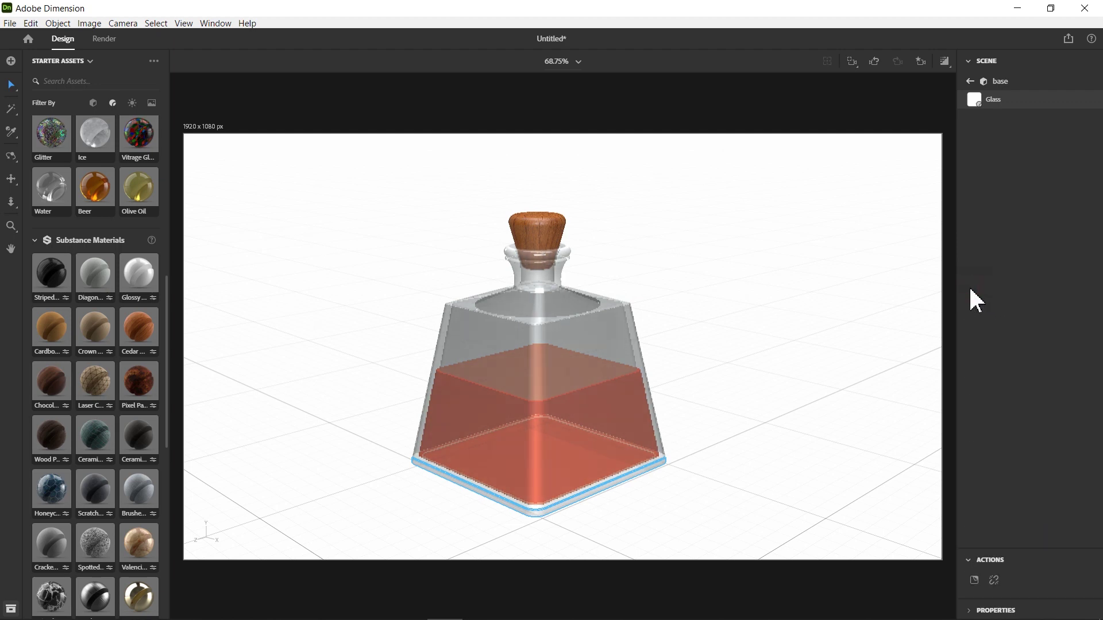
click(970, 82)
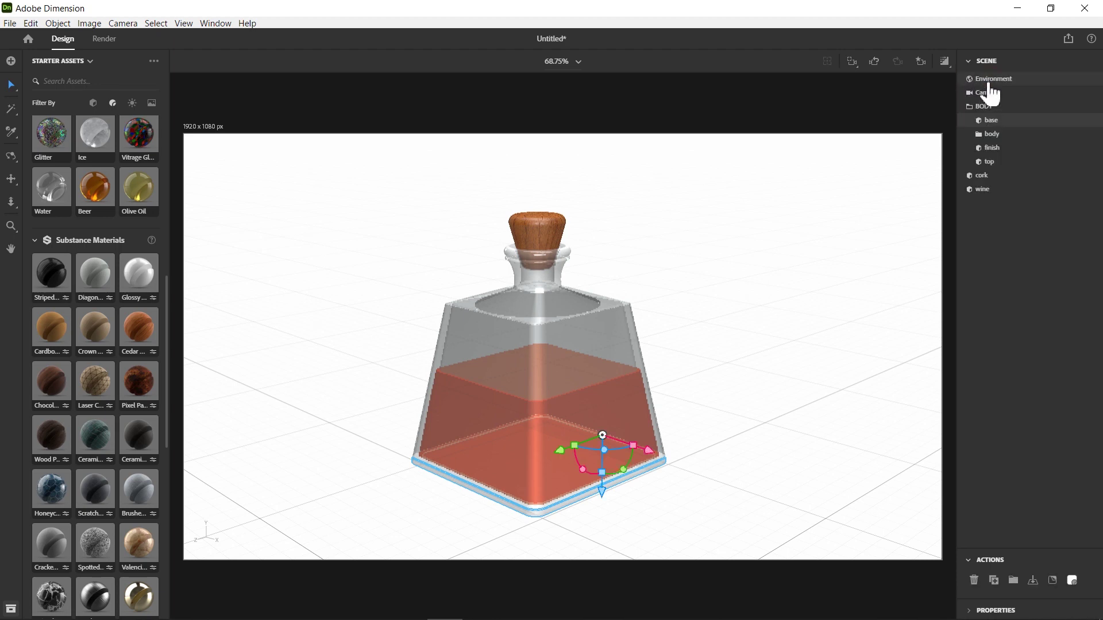
Step: Apply the 3-Point Light environment lighting to the scene
click(983, 80)
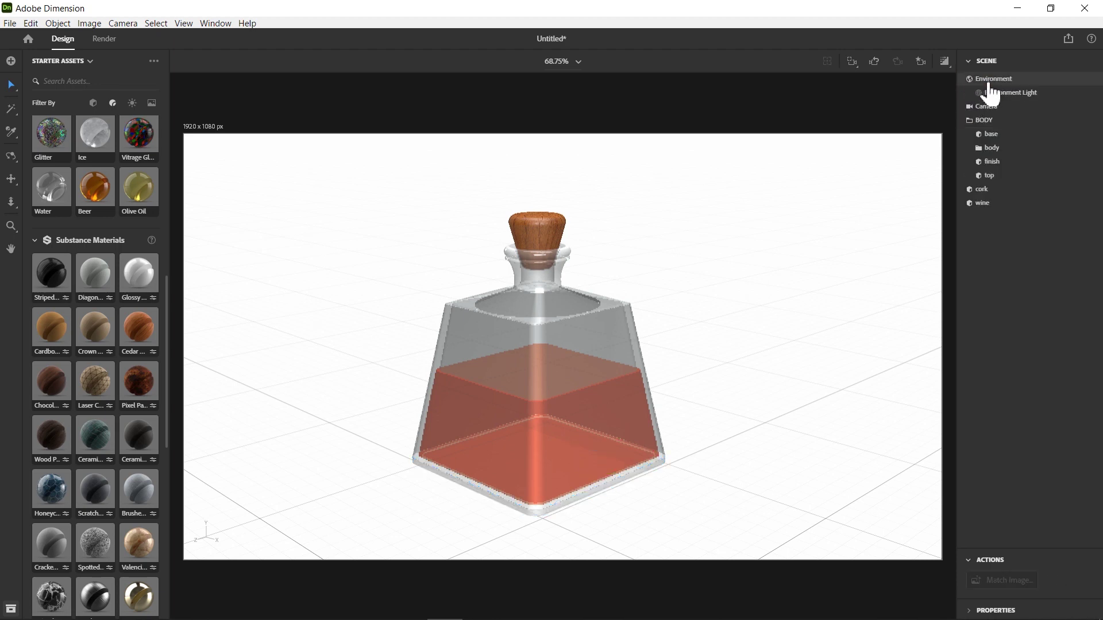
click(132, 104)
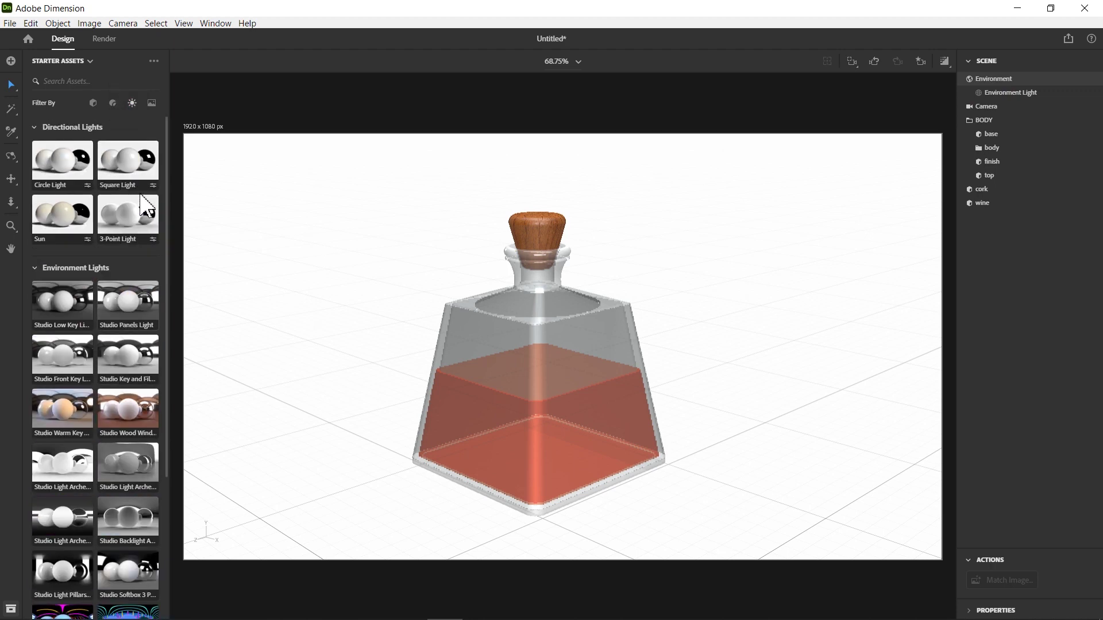
click(125, 231)
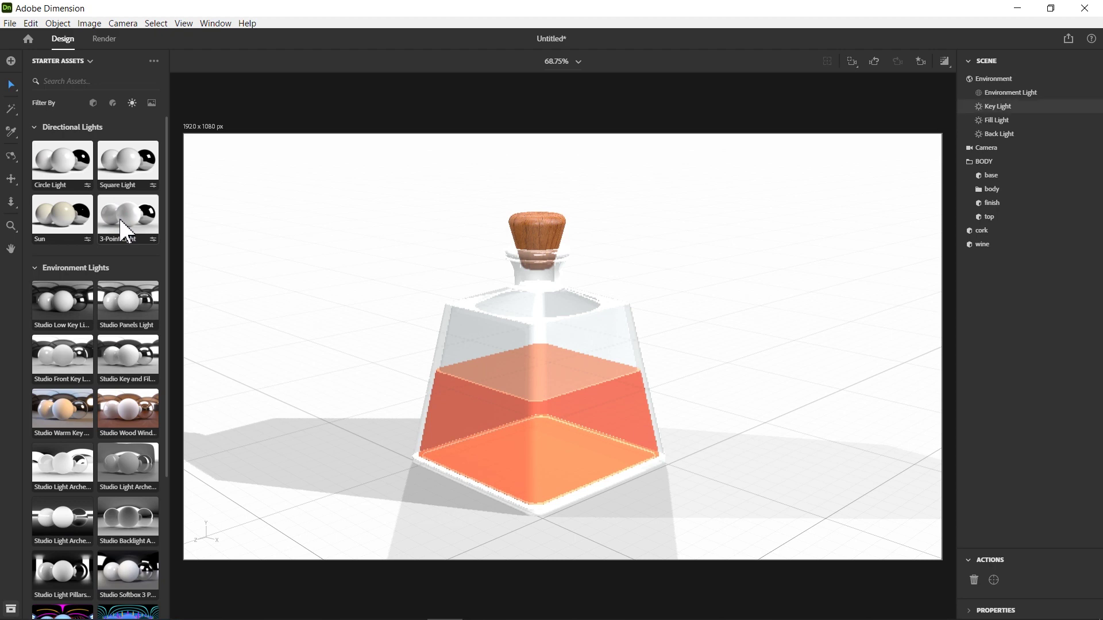
Step: Replace the white environment background with a dark textured image
click(989, 83)
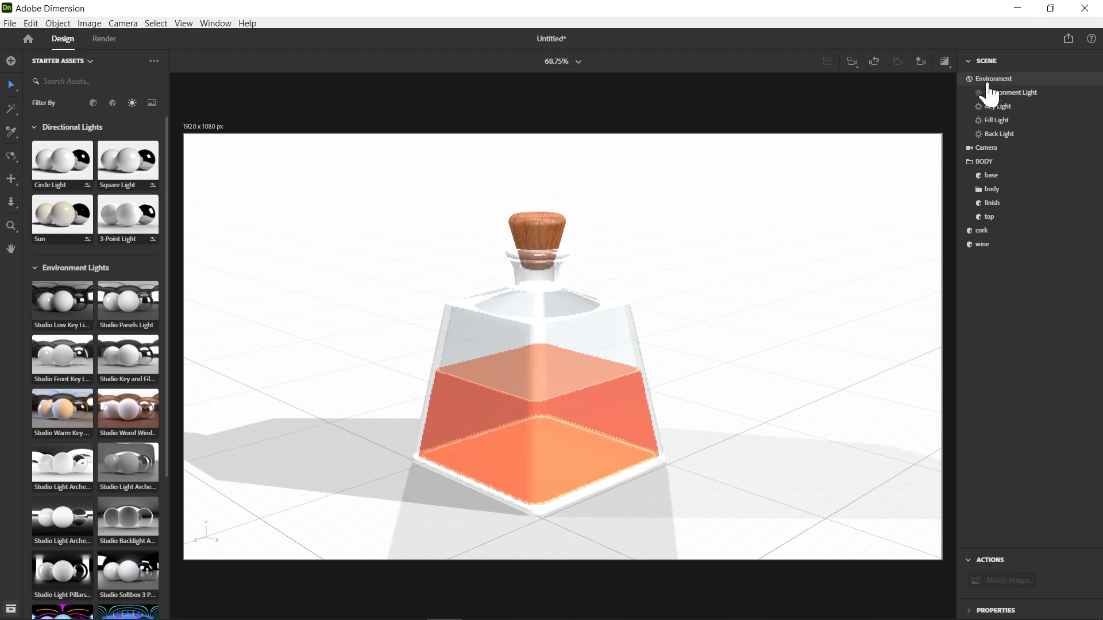
click(971, 611)
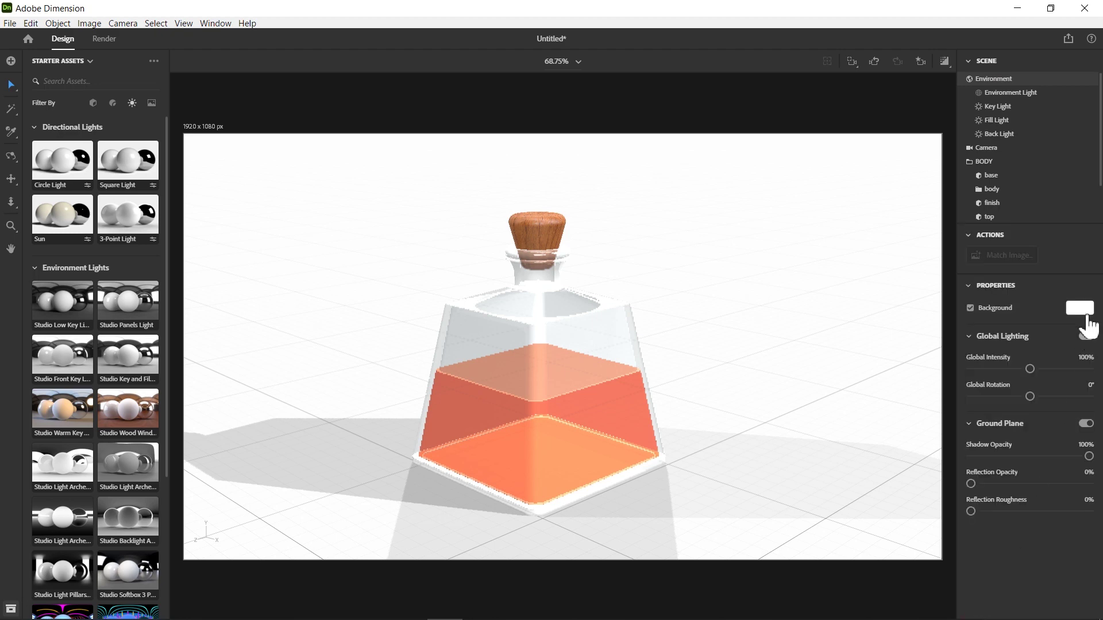
click(1080, 309)
click(952, 192)
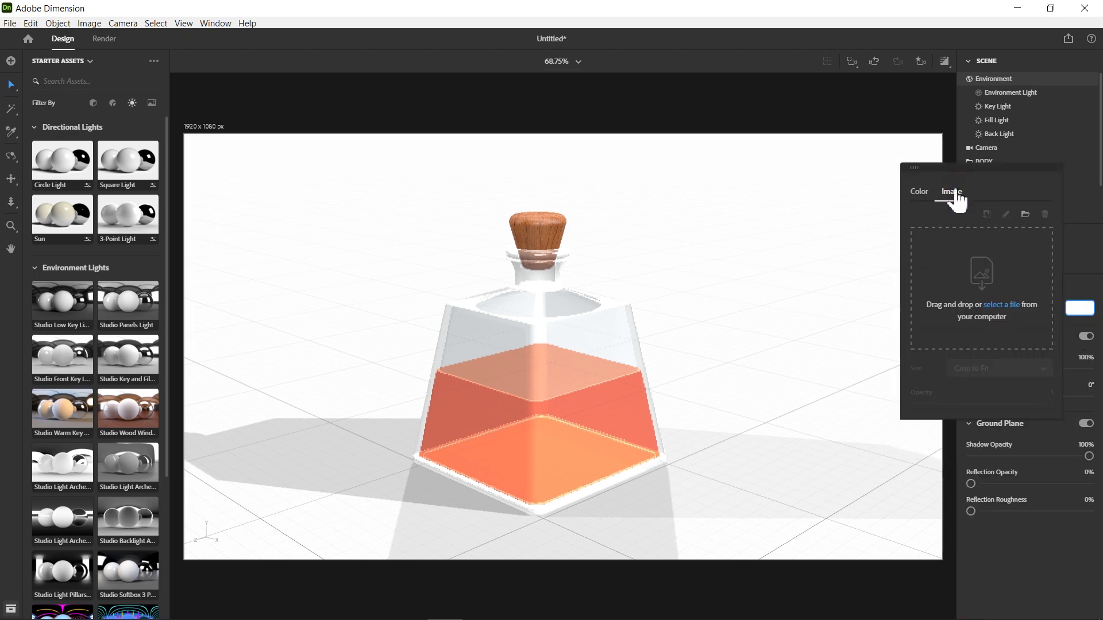
click(1026, 216)
double_click(542, 241)
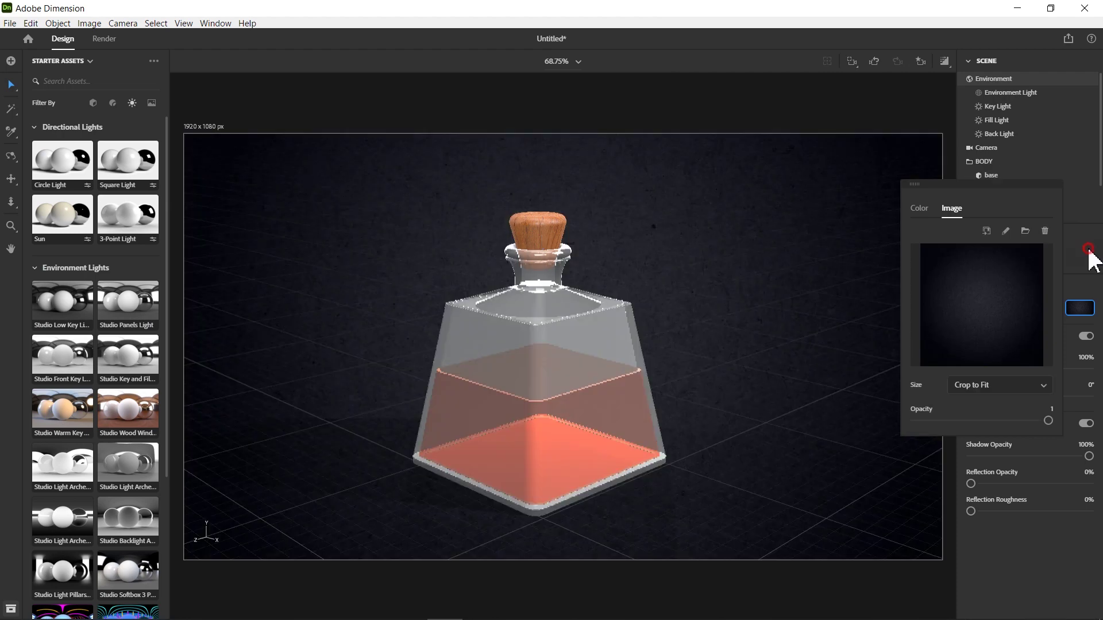
click(1088, 258)
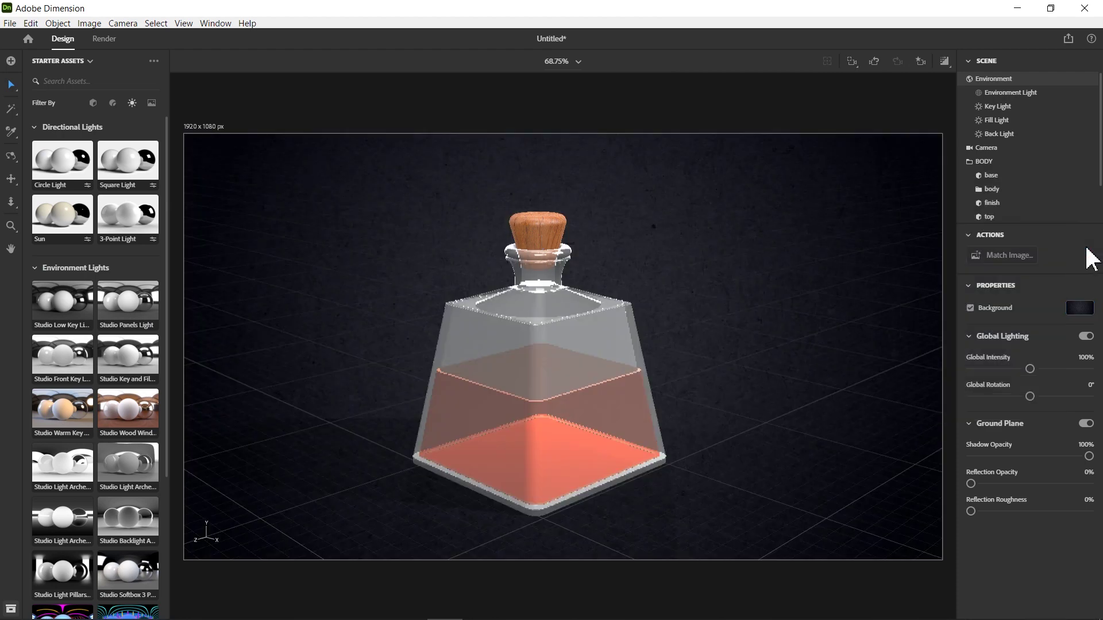
click(1056, 369)
Step: Raise global light intensity to about 150%, rotate the lighting, and set ground reflection fully reflective with 58% roughness
drag(1056, 370, 1065, 383)
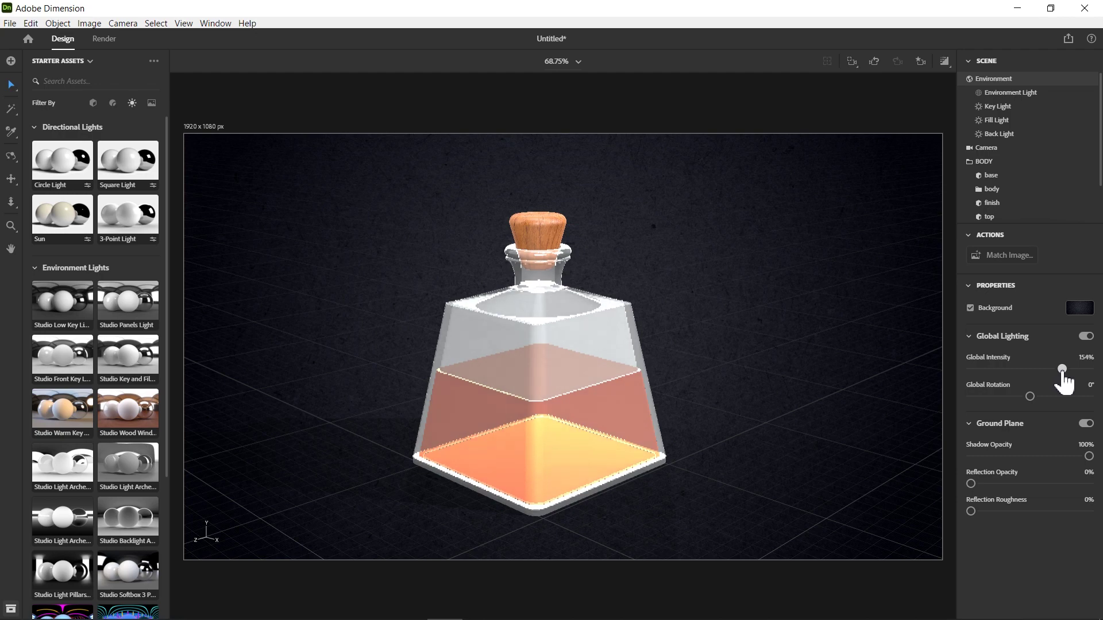
drag(1030, 397, 1012, 398)
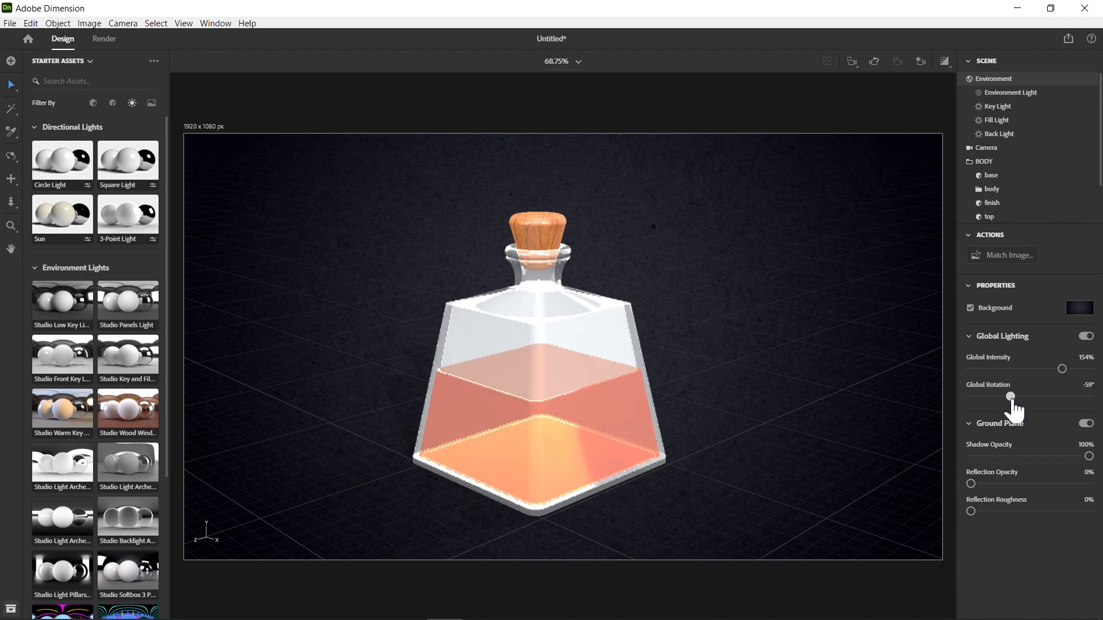
drag(1002, 484, 1089, 483)
drag(1002, 511, 1049, 512)
Step: Rotate the key light to about 79° and lower its height slightly
click(1018, 94)
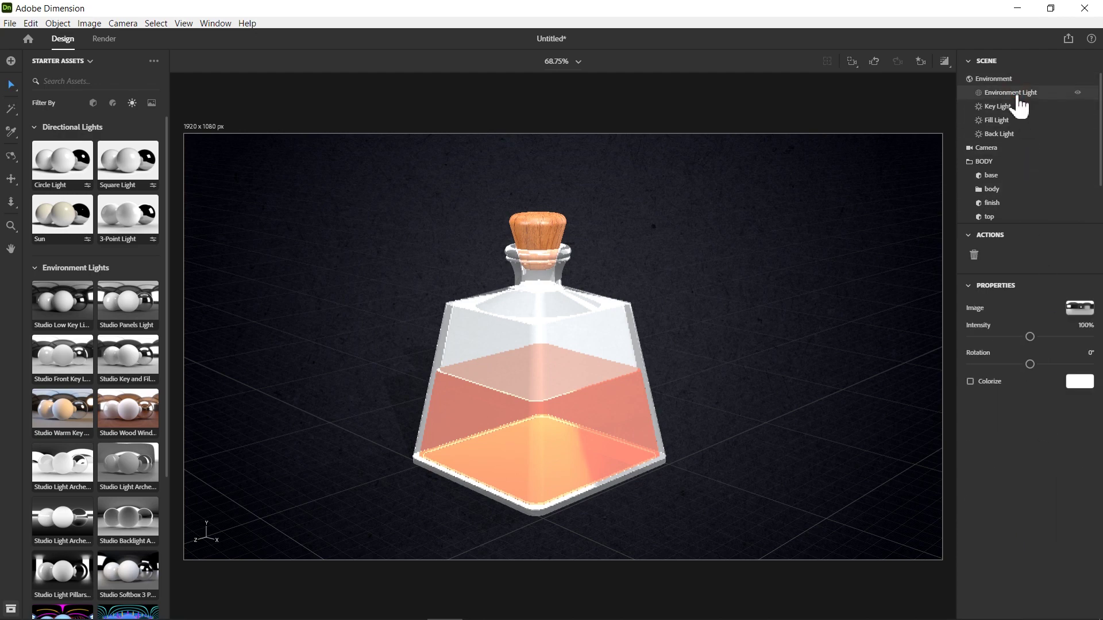
click(1019, 107)
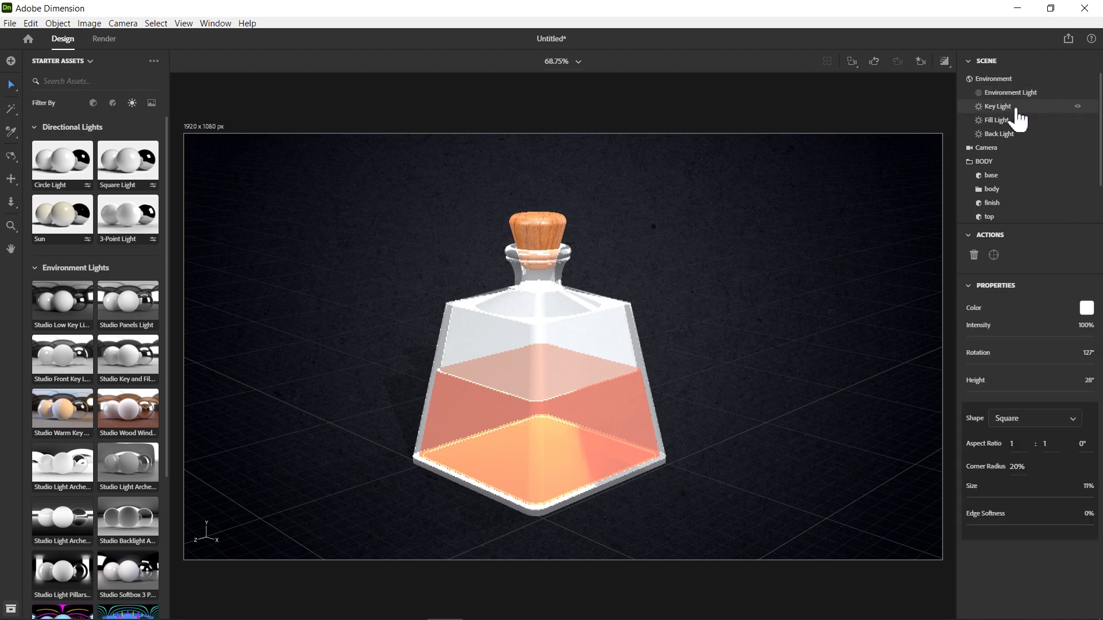
click(1039, 364)
drag(1038, 364, 1055, 365)
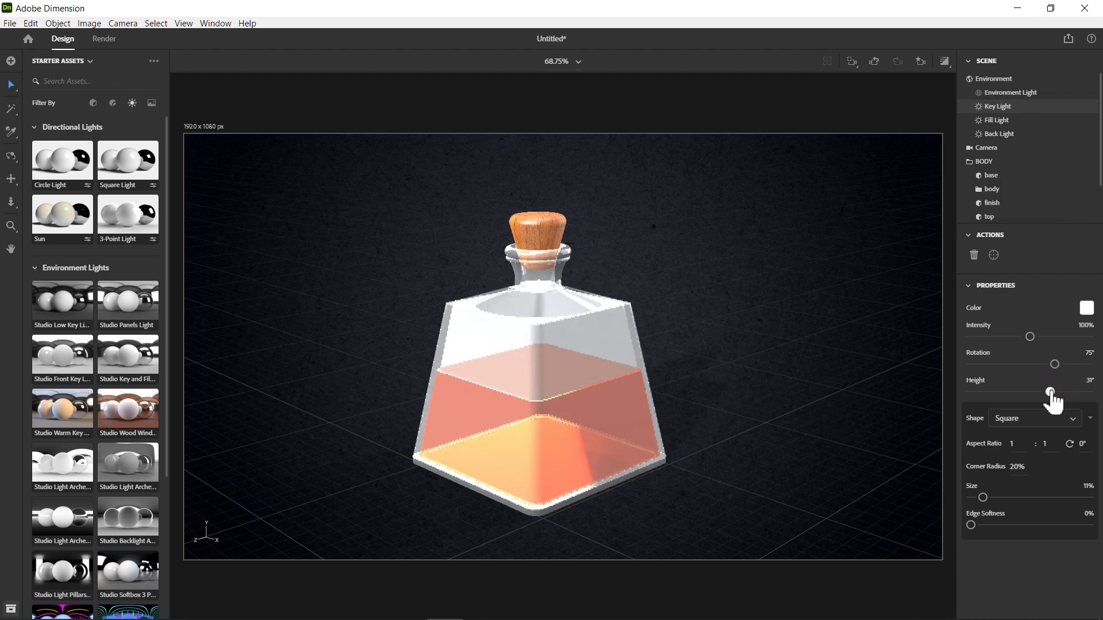
drag(1049, 391, 1046, 392)
Step: Rotate the fill light with height 24°, and set the back light to -180°, slightly raised
click(1017, 120)
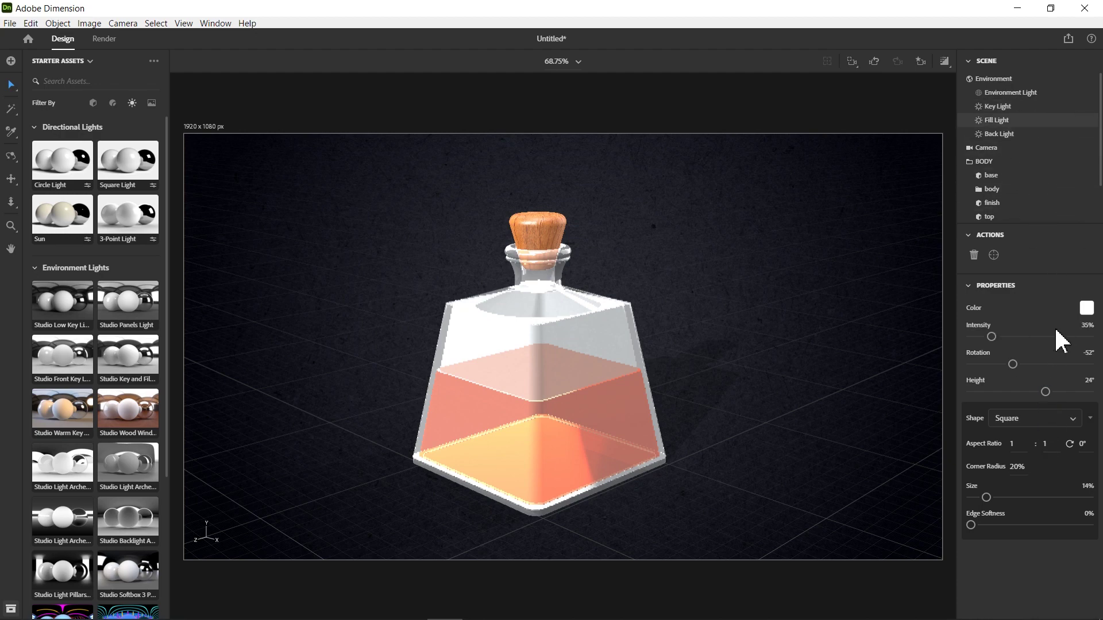
drag(1013, 364, 1004, 376)
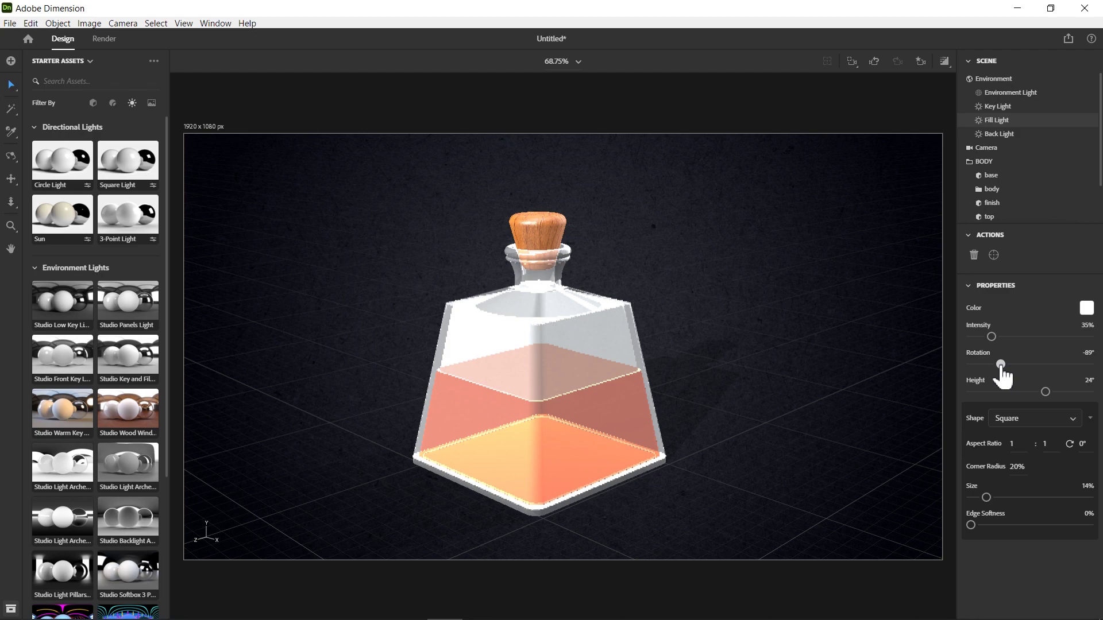
click(1045, 392)
drag(1044, 393, 1047, 393)
click(1000, 136)
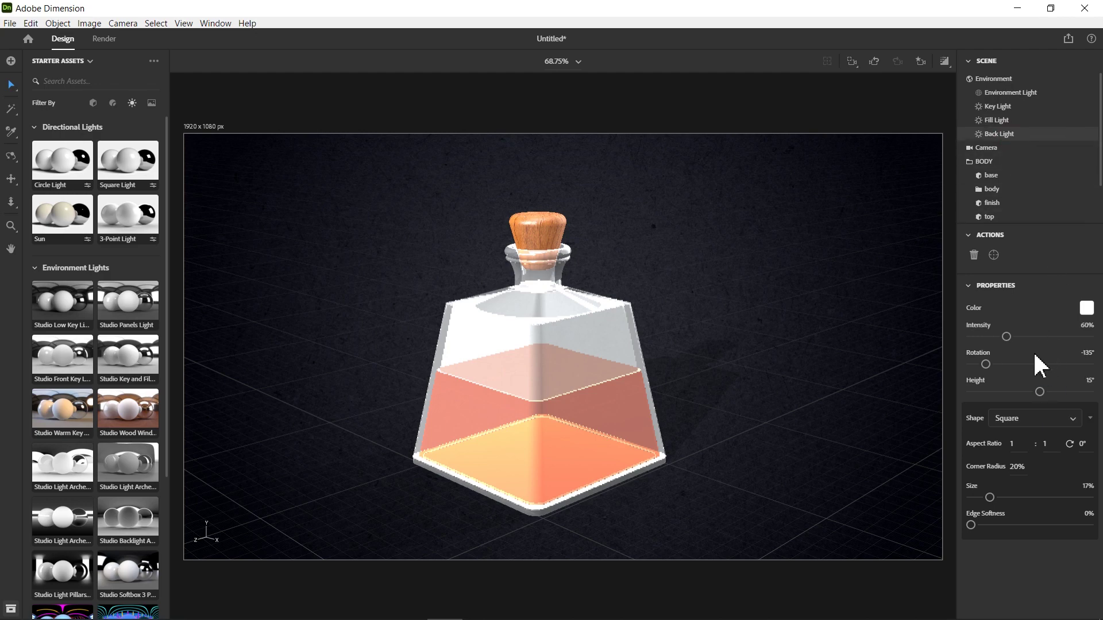
drag(986, 364, 965, 373)
drag(1040, 392, 1050, 391)
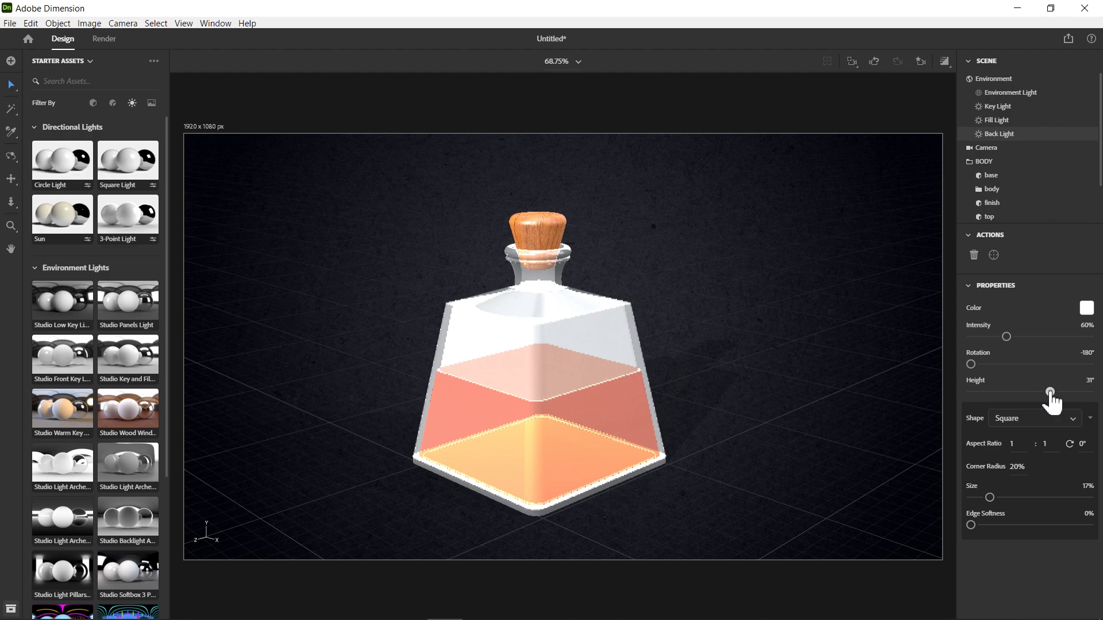
Step: Orbit and zoom the camera closer, looking down on the decanter
drag(657, 387, 667, 383)
scroll(668, 384, up, 1)
scroll(670, 386, up, 1)
scroll(676, 380, up, 1)
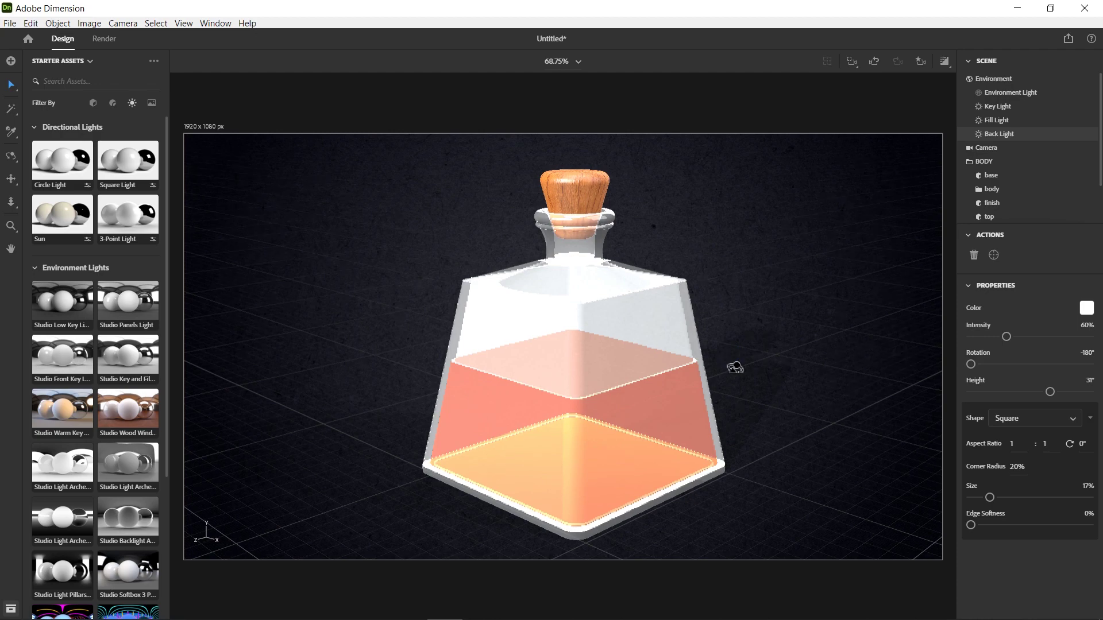
mouse_move(731, 364)
mouse_down()
mouse_move(722, 381)
mouse_move(747, 377)
mouse_up()
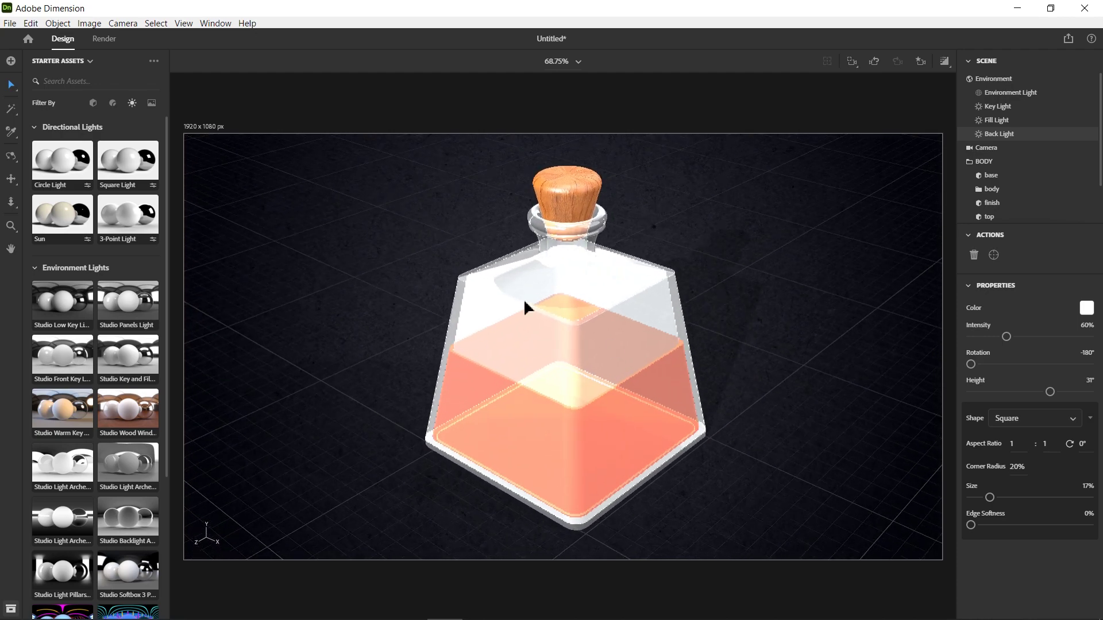
click(109, 46)
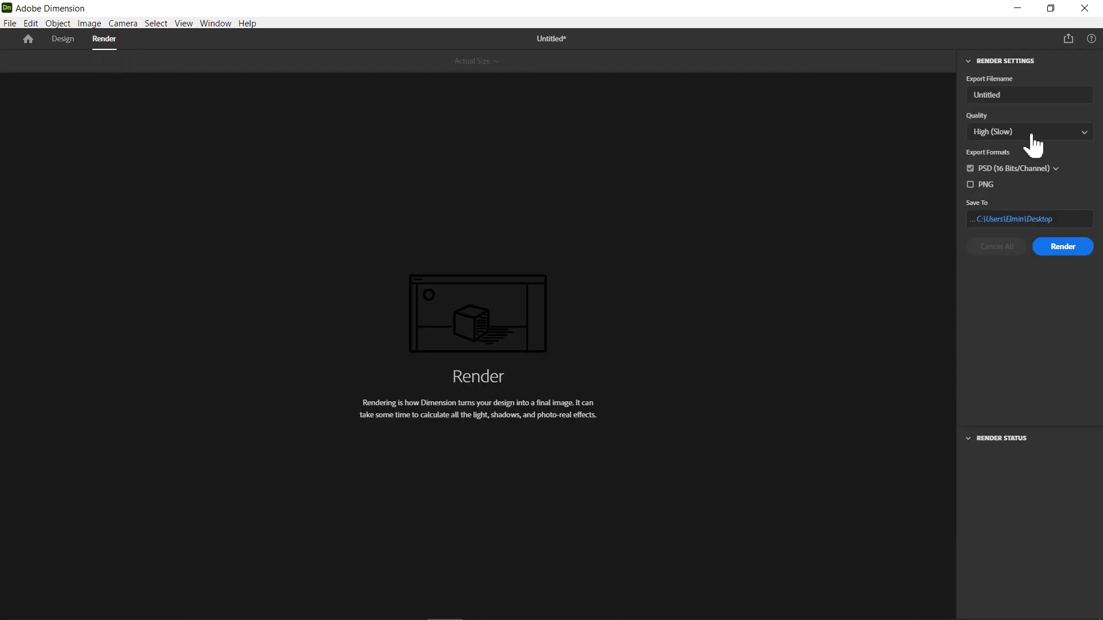
Step: Render the scene at High quality as a PNG named 'wine decanter'
click(1032, 136)
click(1018, 185)
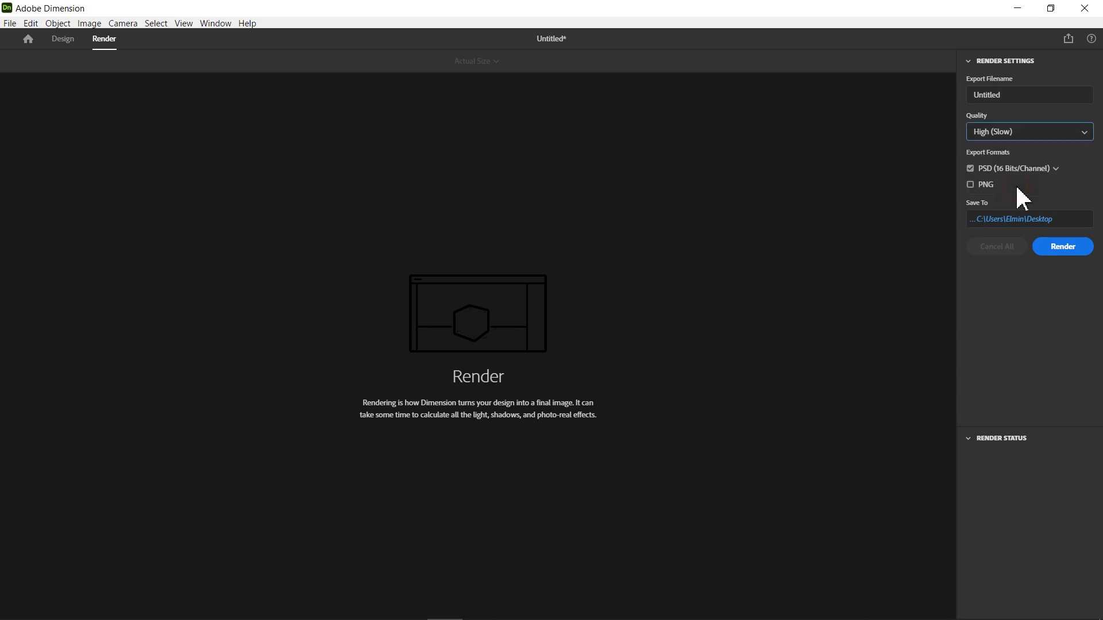
click(1030, 96)
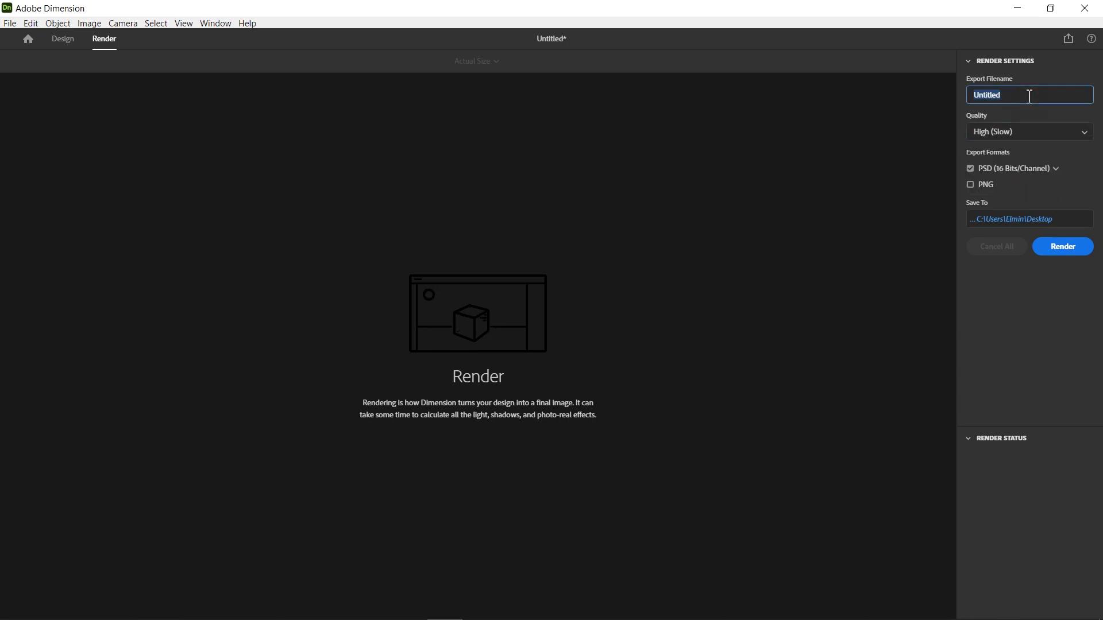
text(wi)
text(ne decanter)
click(977, 184)
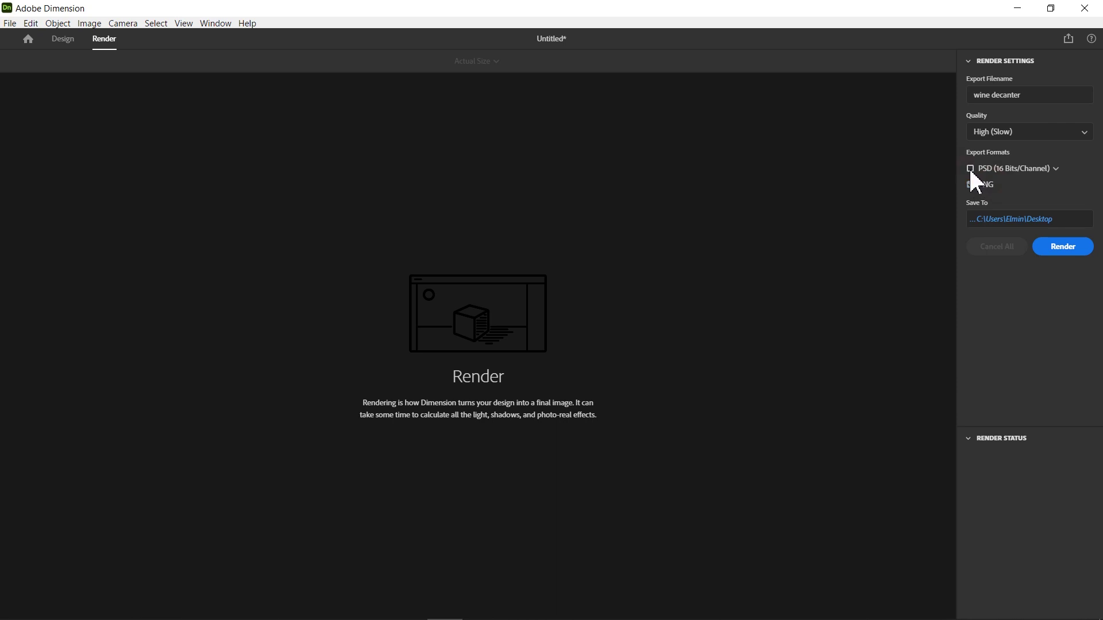
click(1053, 247)
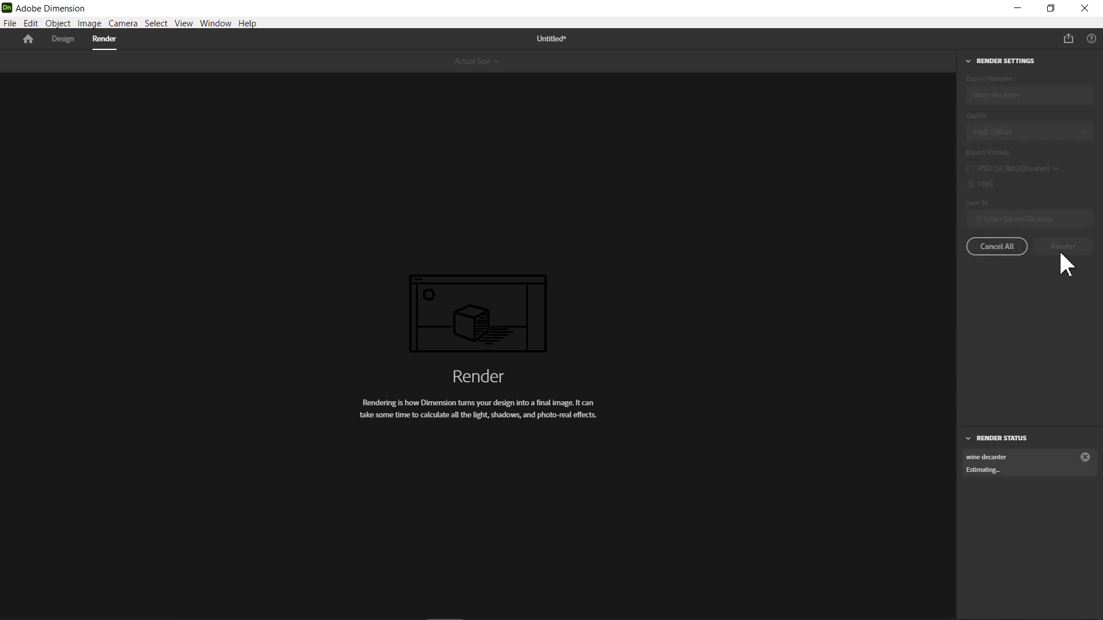